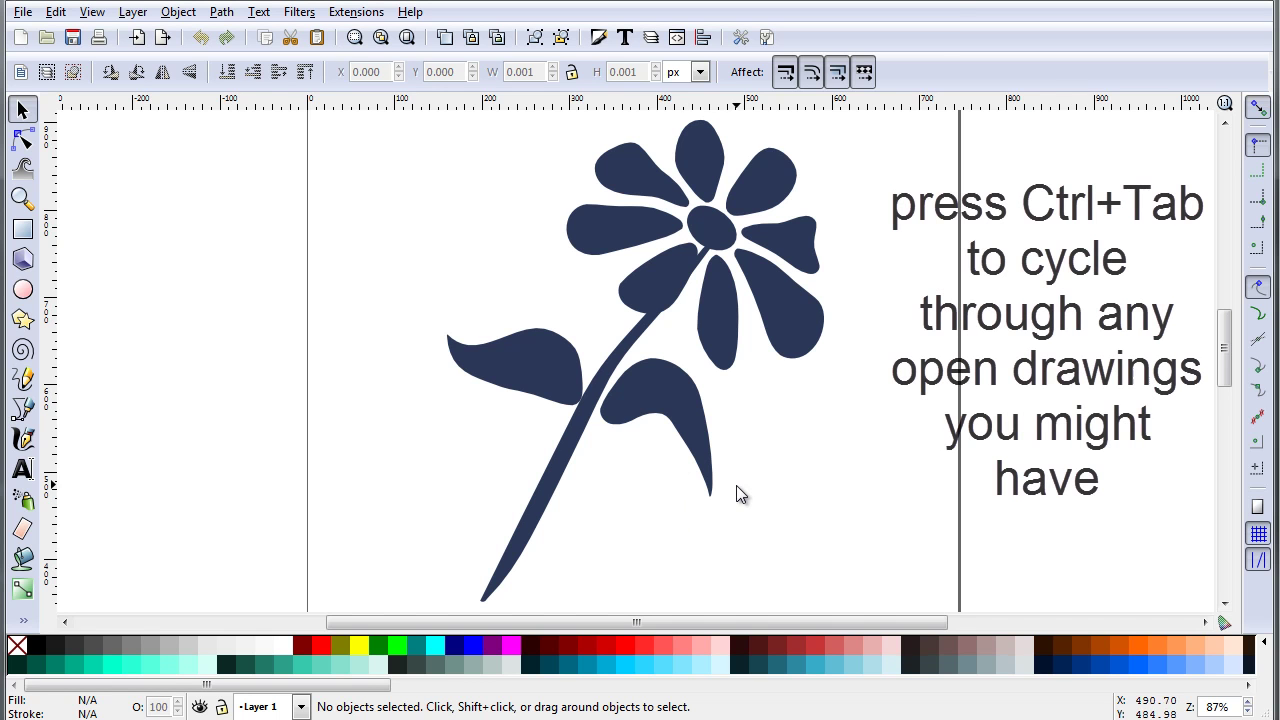
# Leave the finished daisy and cycle to the other open document with its blank page
pyautogui.hotkey('ctrl', 'Tab')
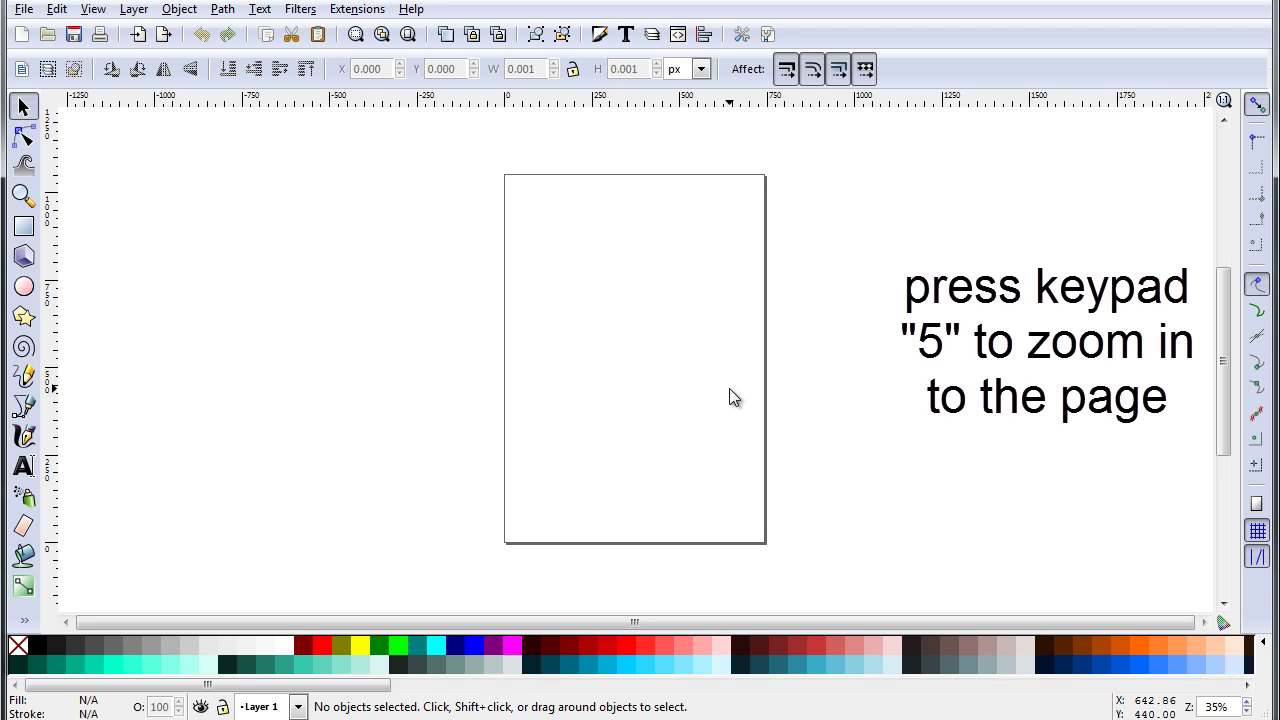
# Draw a perfect grey circle near the top of the page with the Ellipse tool, then zoom in on it
pyautogui.press('5')
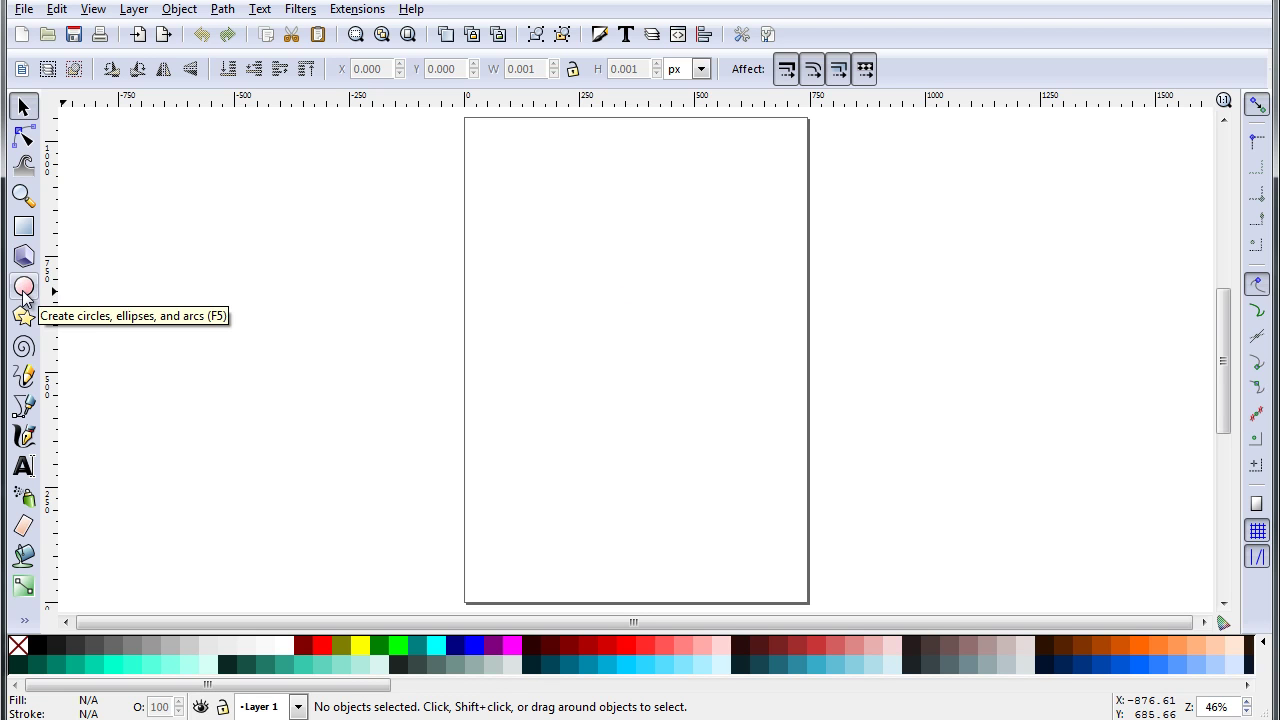
pyautogui.press('e')
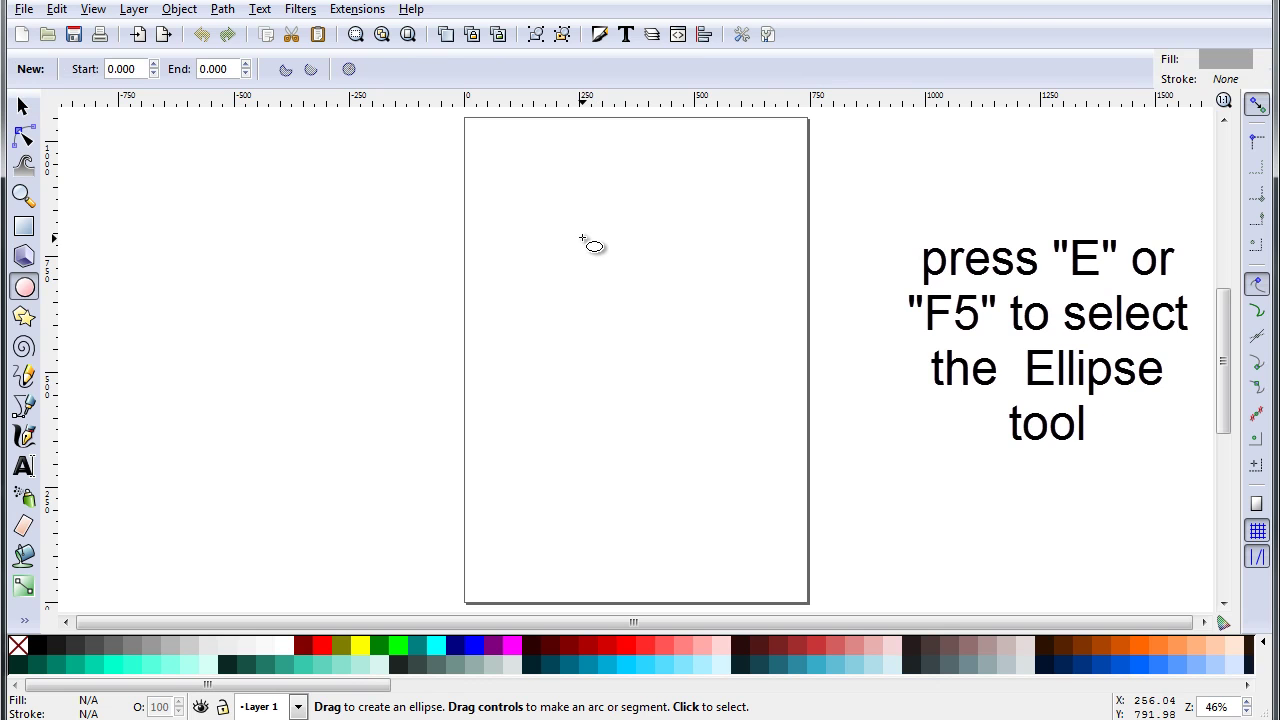
pyautogui.press('ctrl')
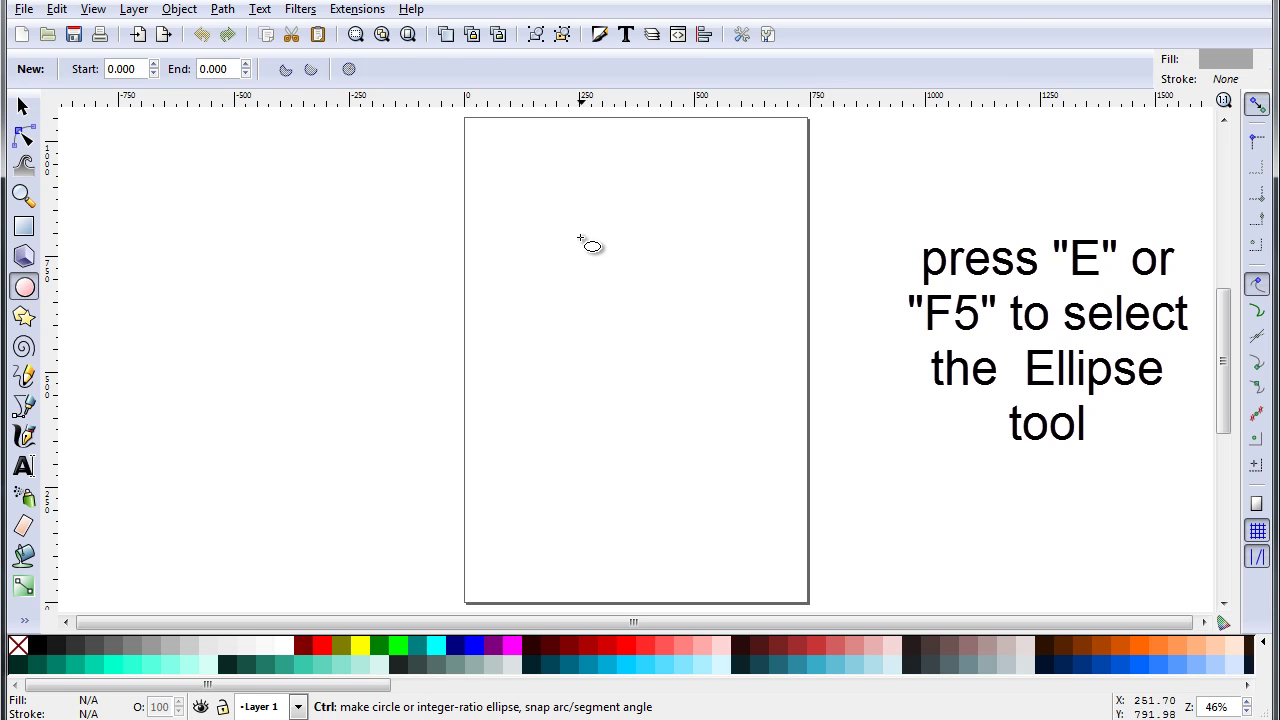
pyautogui.moveTo(581, 239); pyautogui.dragTo(676, 325)
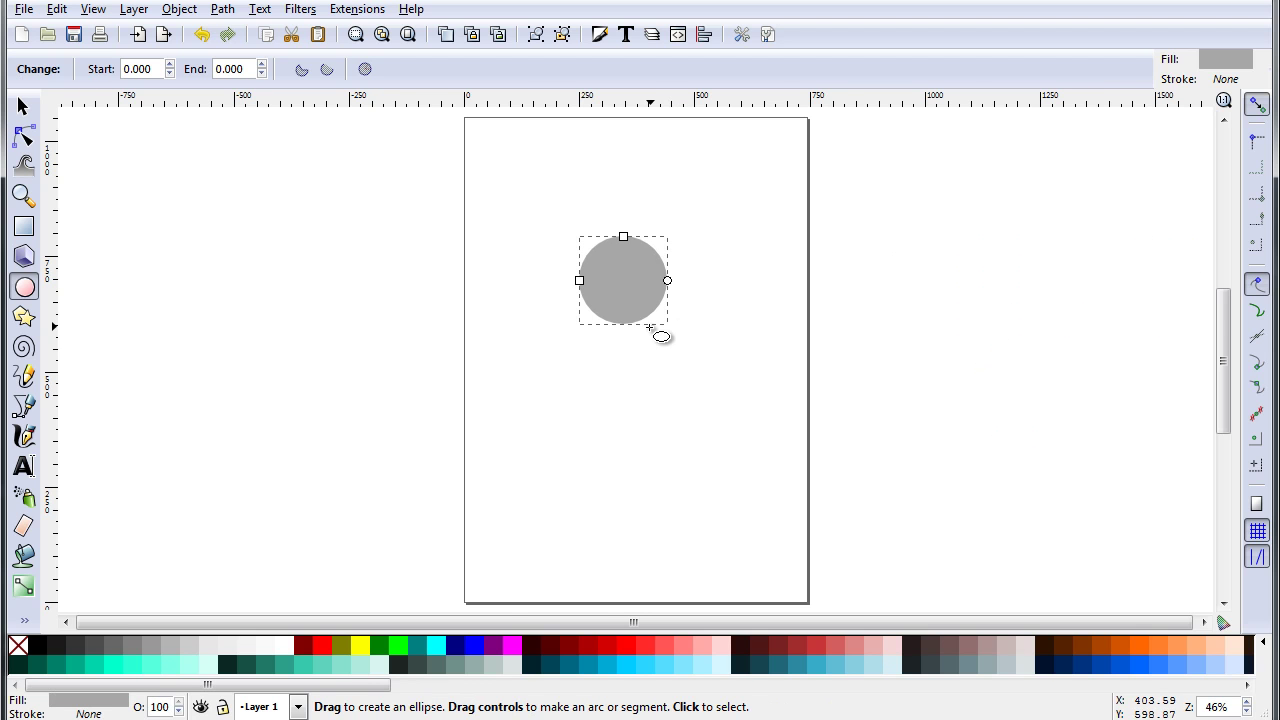
pyautogui.press('KP_3')
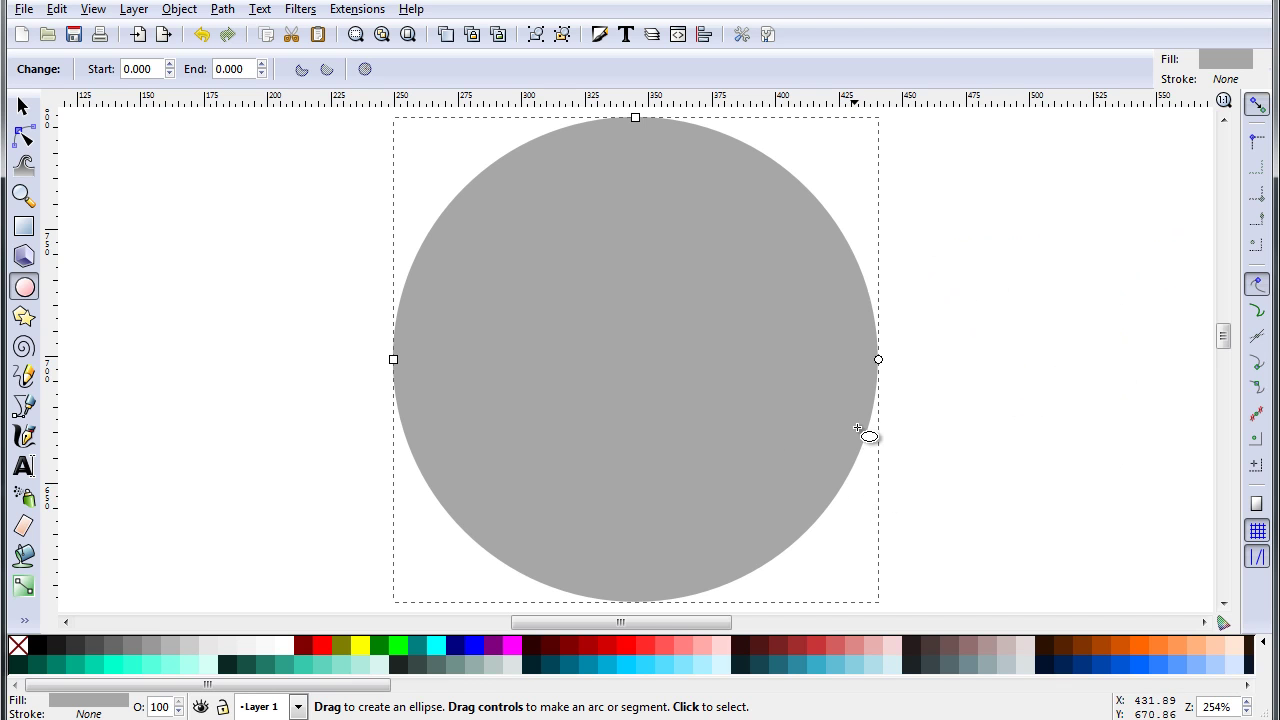
pyautogui.press('ctrl')
pyautogui.scroll(-2, 854, 432)
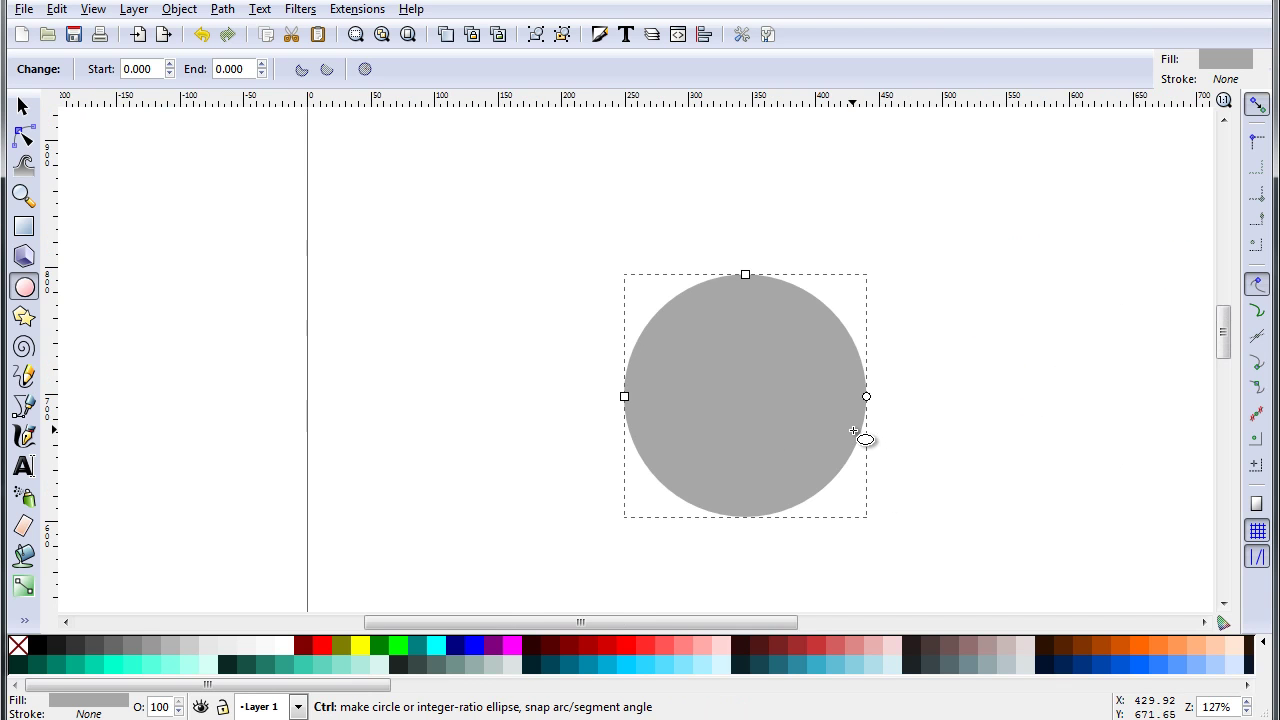
pyautogui.scroll(2, 854, 432)
pyautogui.scroll(-2, 854, 432)
pyautogui.moveTo(884, 441); pyautogui.dragTo(845, 443)
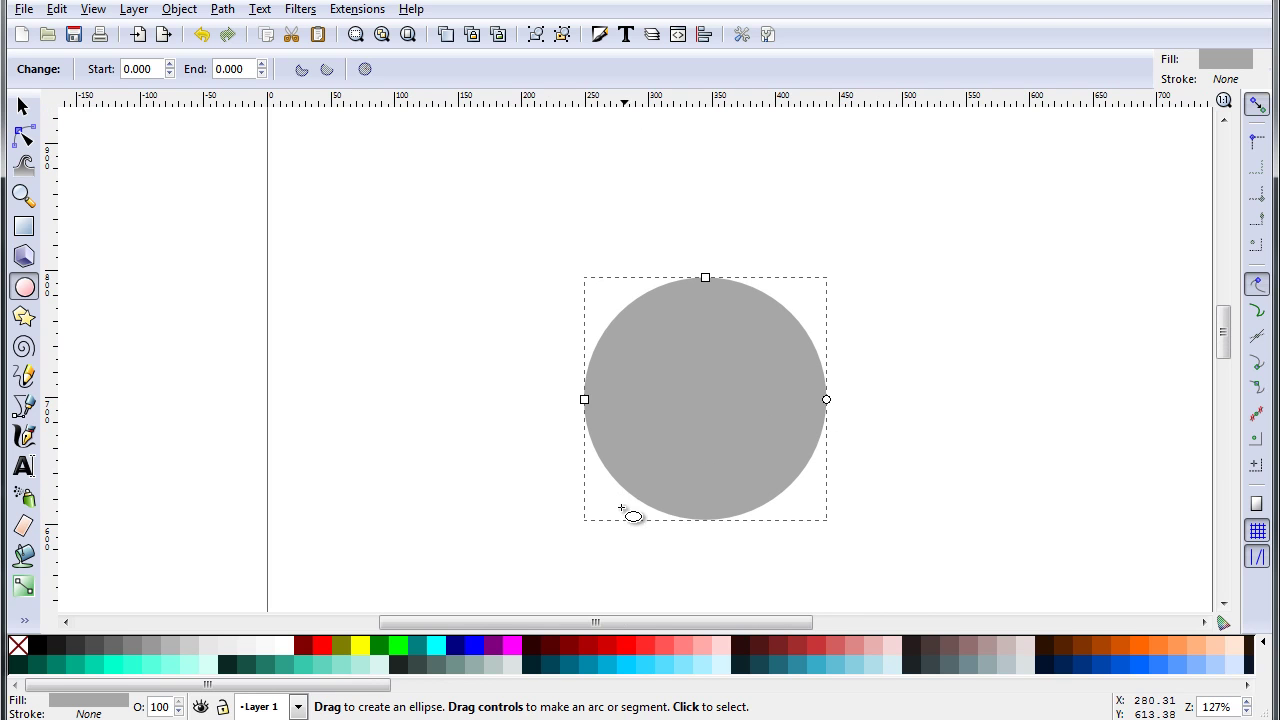
pyautogui.press('ctrl')
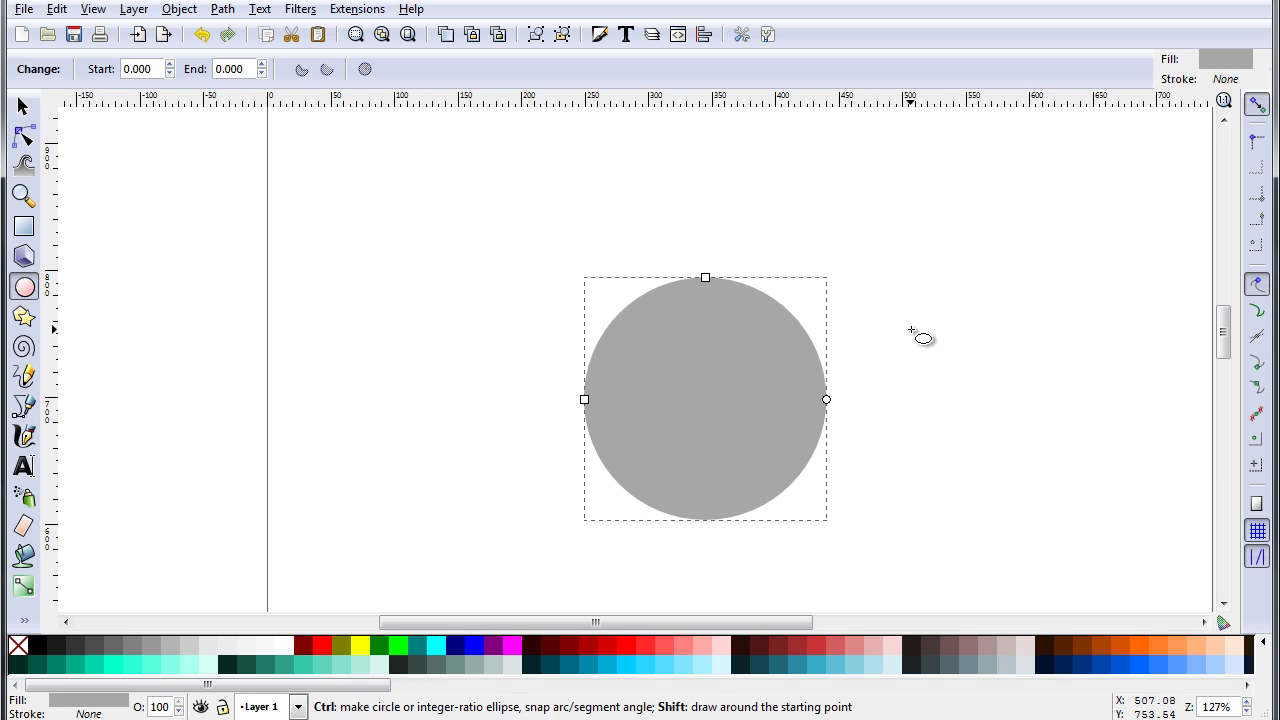
# Set the circle's fill to dark navy blue (3f3e72ff) using the HSL sliders in Fill and Stroke
pyautogui.hotkey('ctrl', 'shift', 'f')
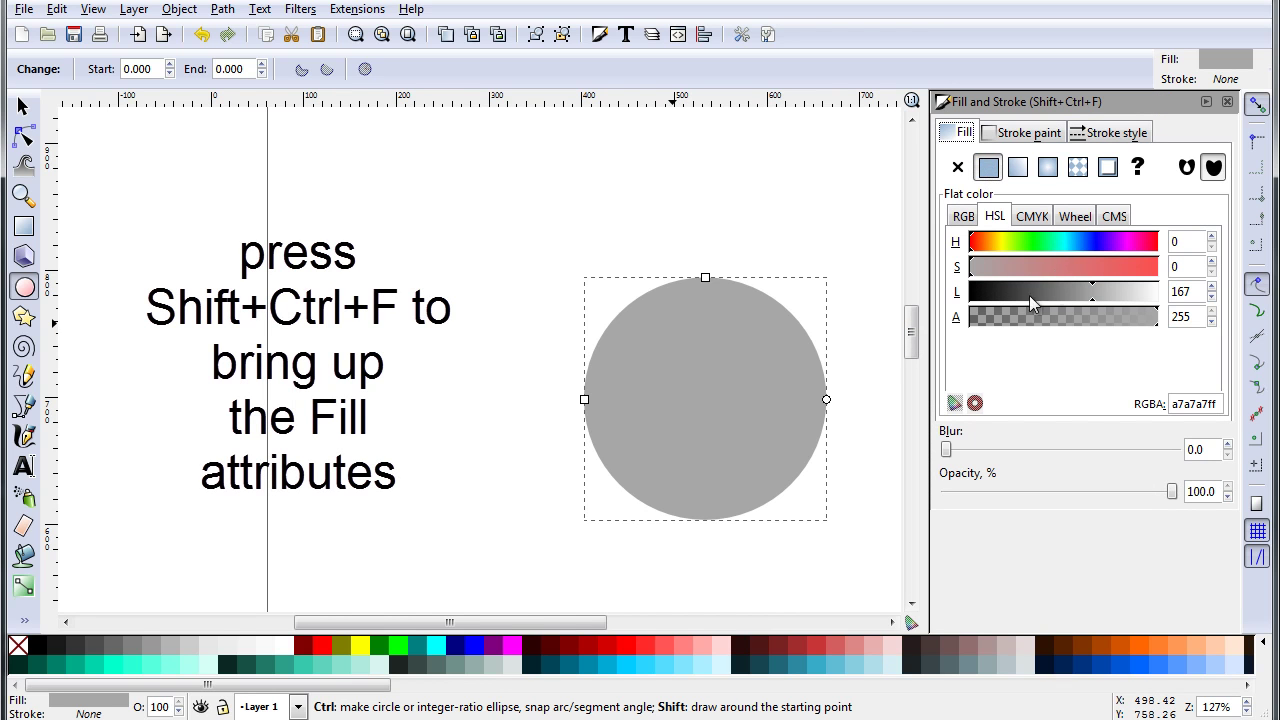
pyautogui.moveTo(1029, 295); pyautogui.dragTo(1010, 292)
pyautogui.click(1075, 244)
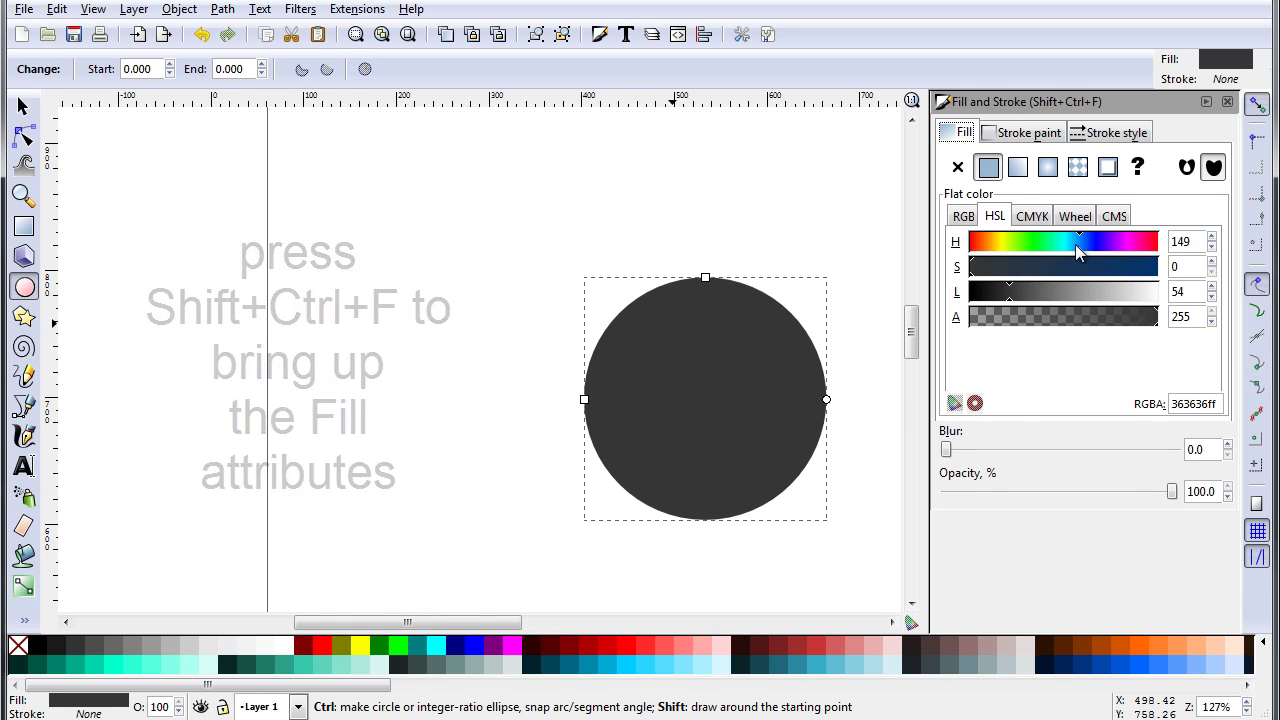
pyautogui.moveTo(1075, 244); pyautogui.dragTo(1097, 243)
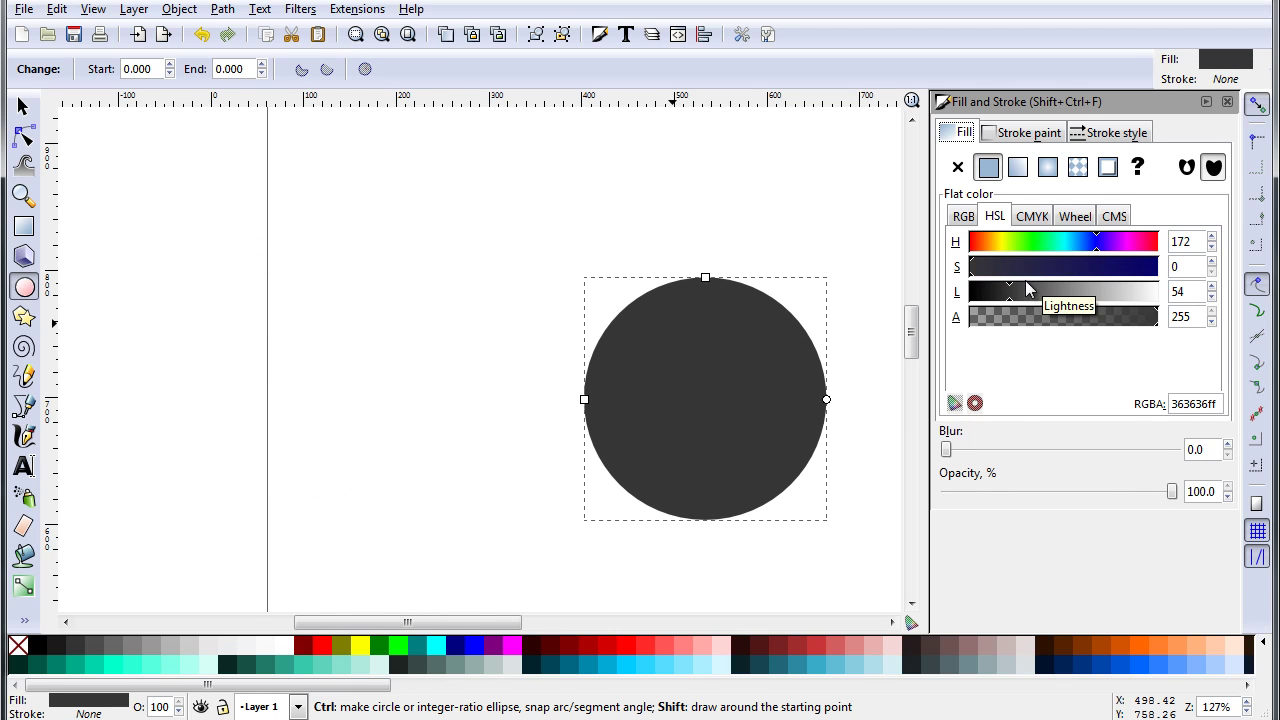
pyautogui.moveTo(1024, 266); pyautogui.dragTo(1037, 308)
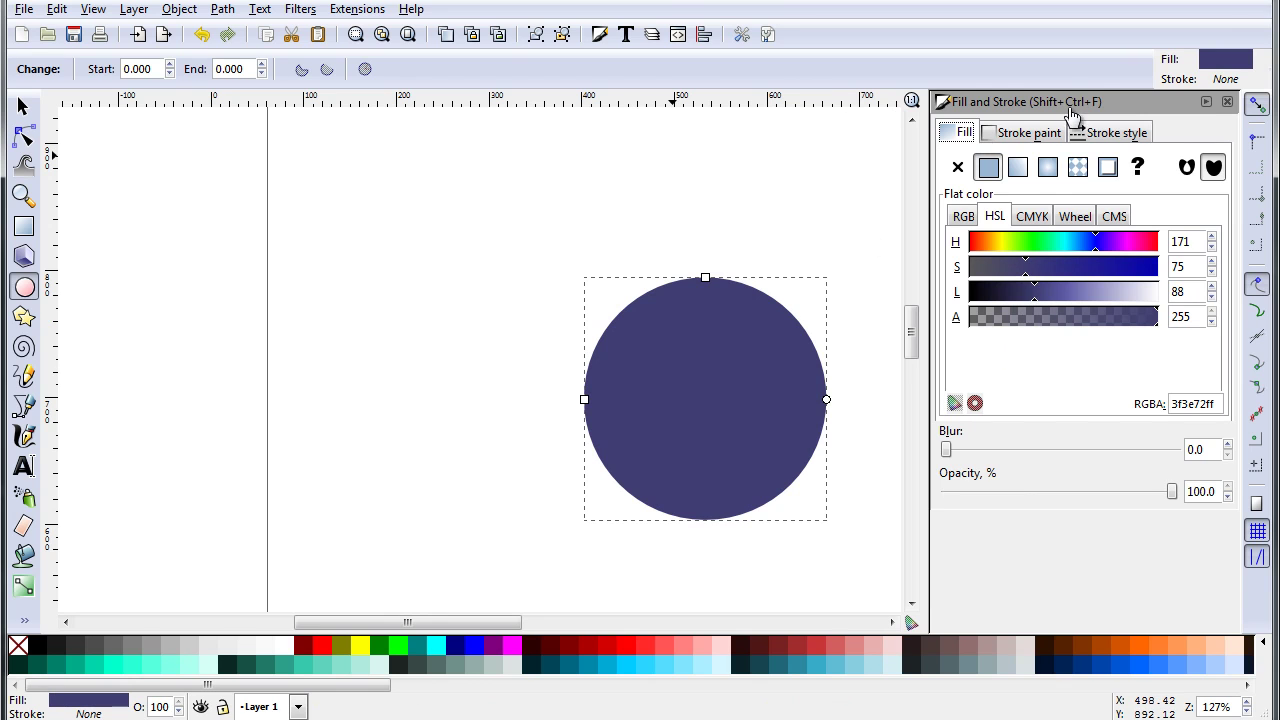
pyautogui.click(1227, 101)
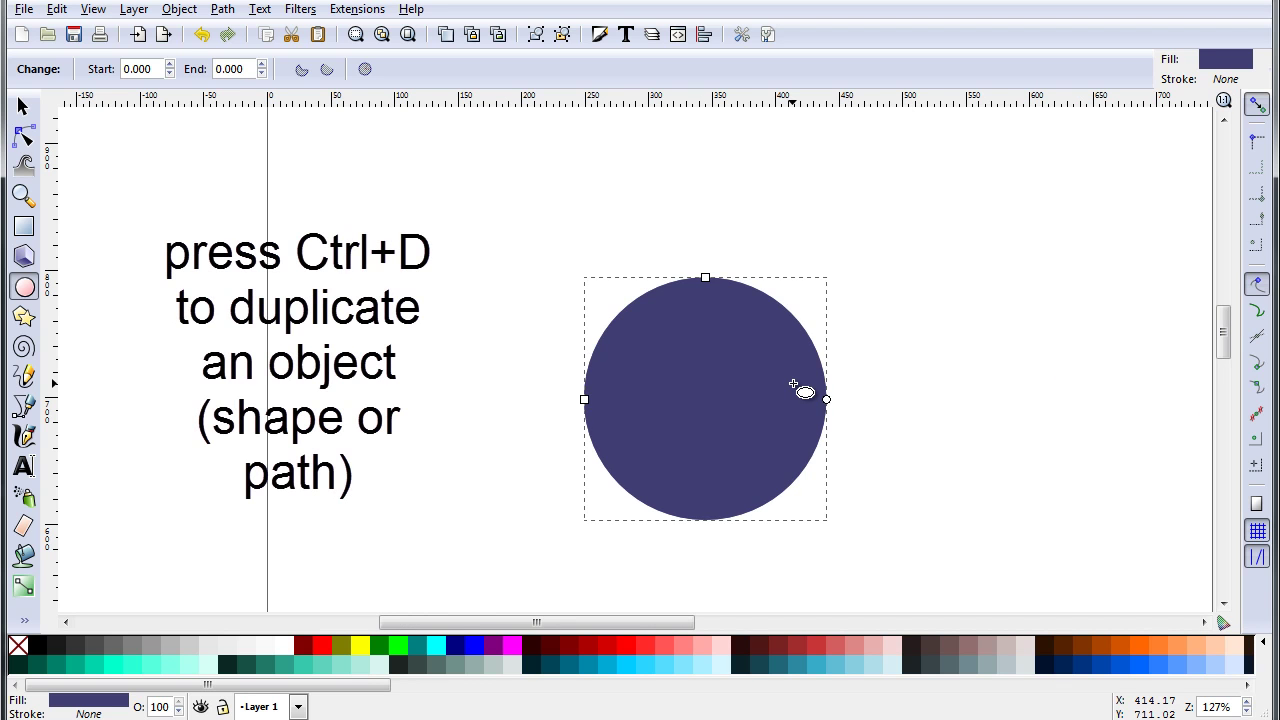
# Duplicate the navy circle, move the copy directly above, and narrow it to 119.677 × 190.944 px
pyautogui.scroll(-1, 909, 423)
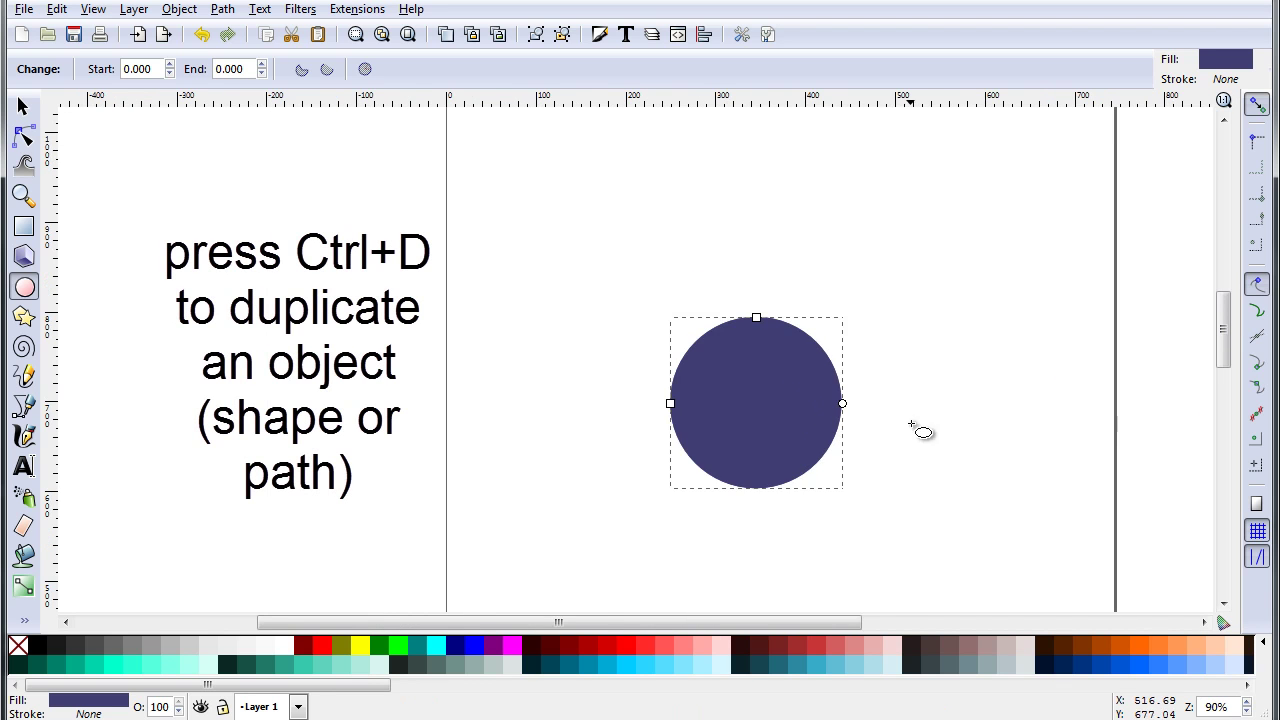
pyautogui.hotkey('ctrl', 'd')
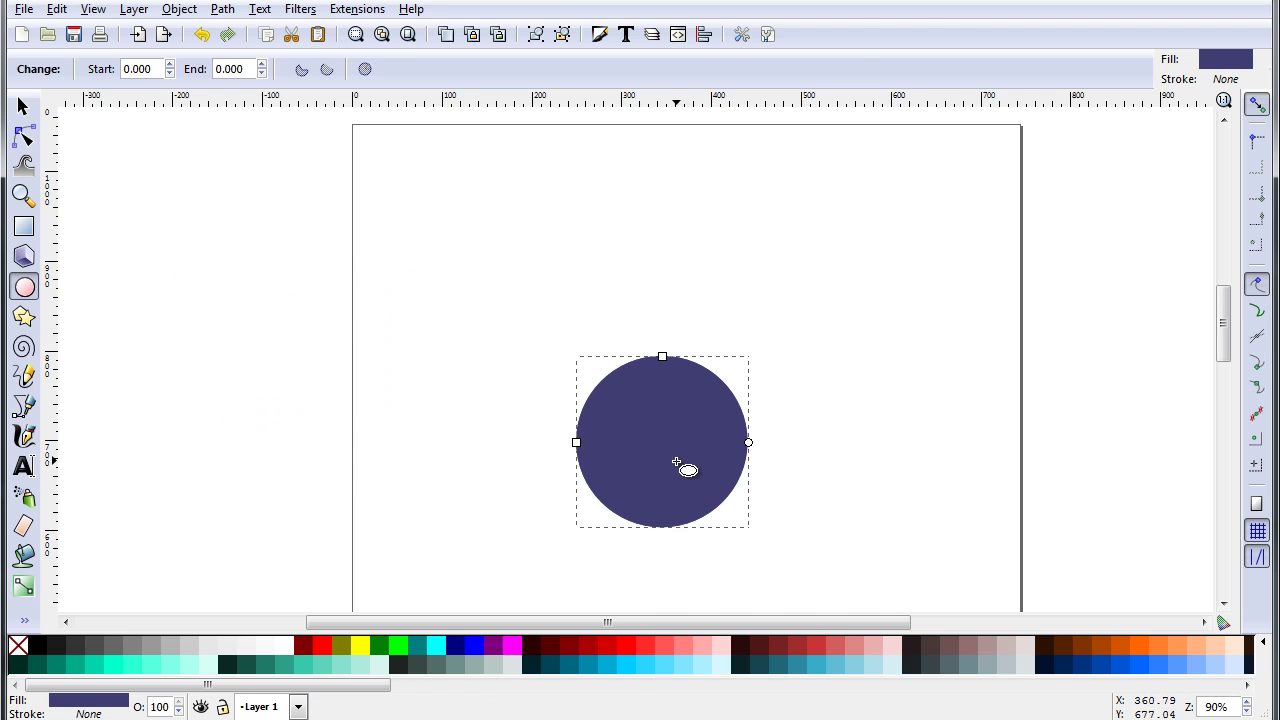
pyautogui.press('Escape')
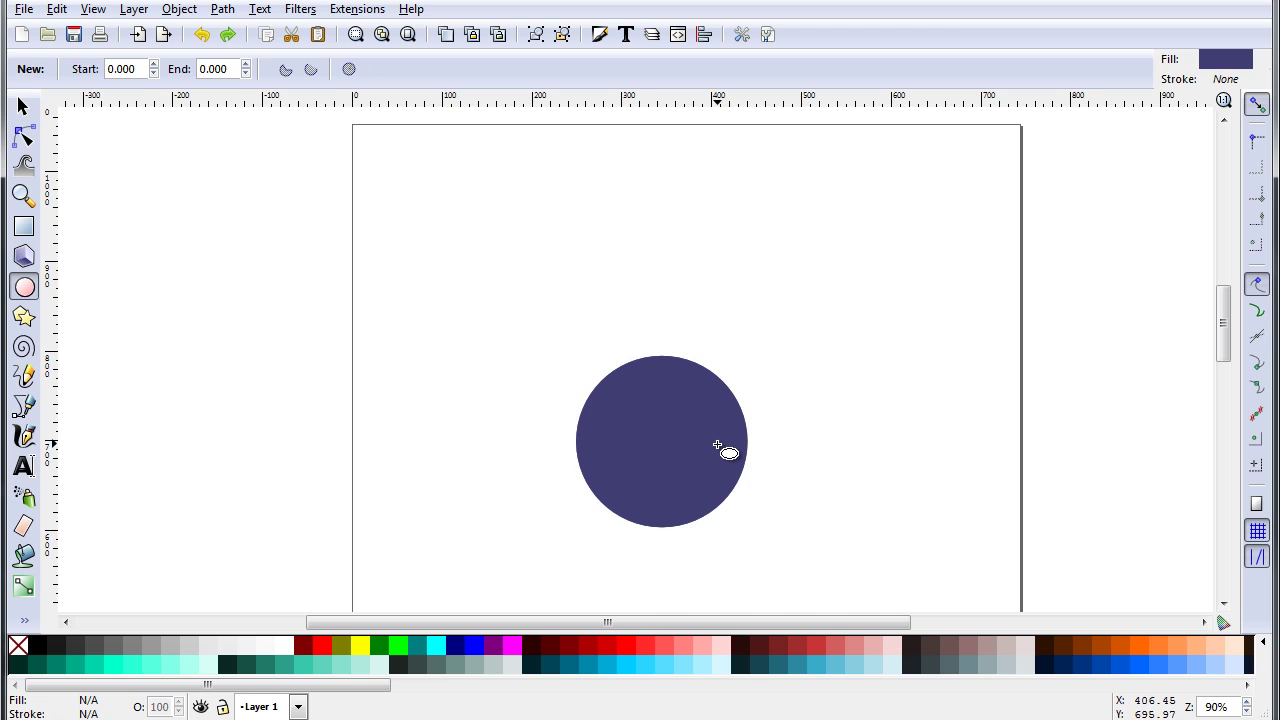
pyautogui.press('s')
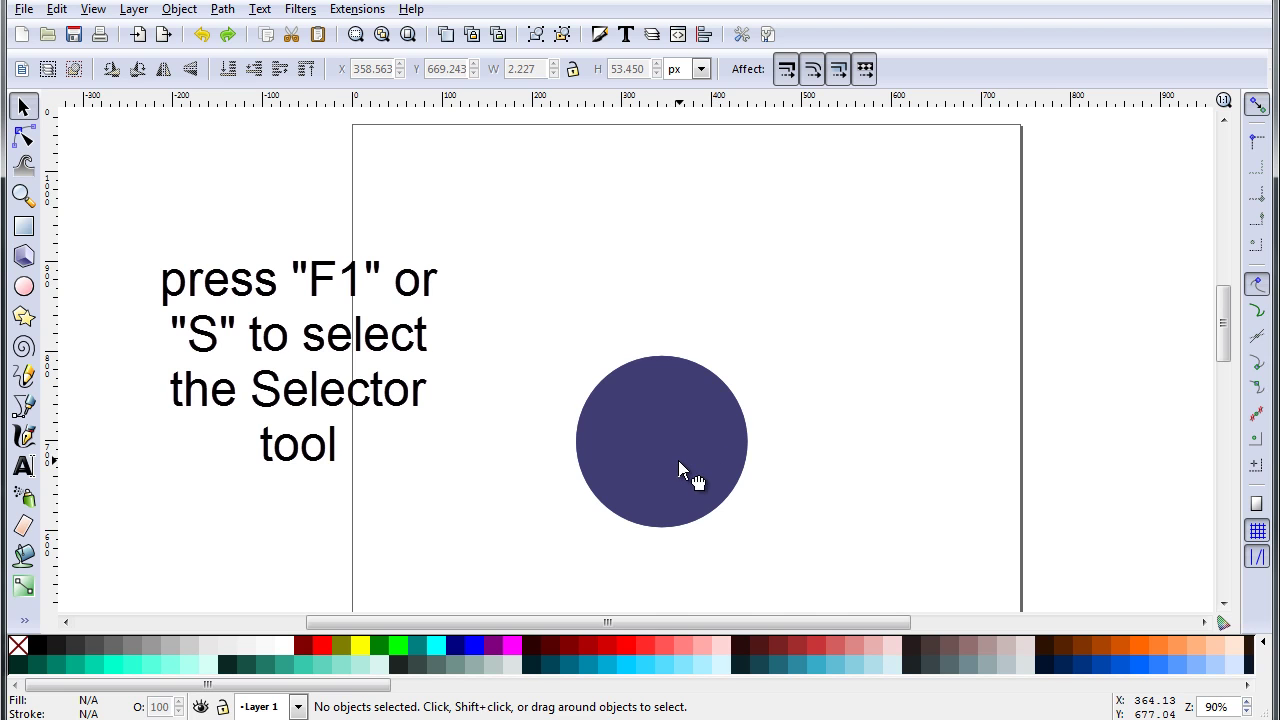
pyautogui.click(679, 462)
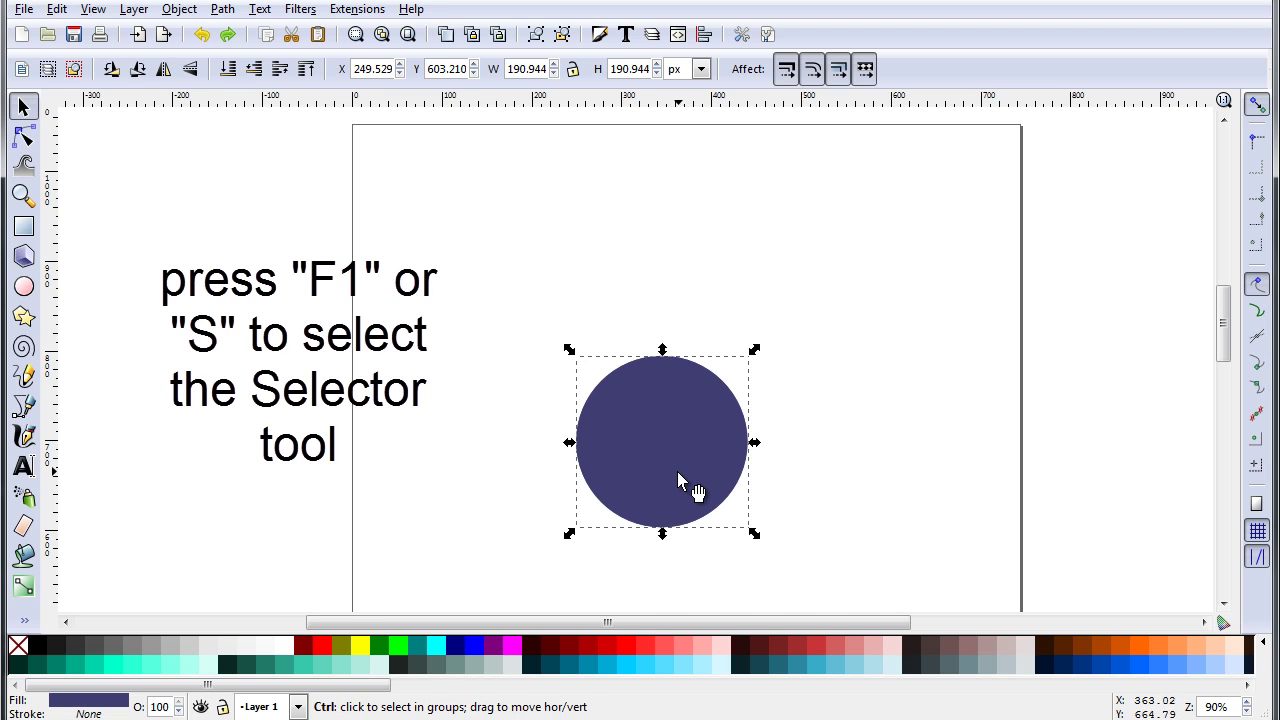
pyautogui.hotkey('ctrl', 'd')
pyautogui.moveTo(682, 473); pyautogui.dragTo(681, 298)
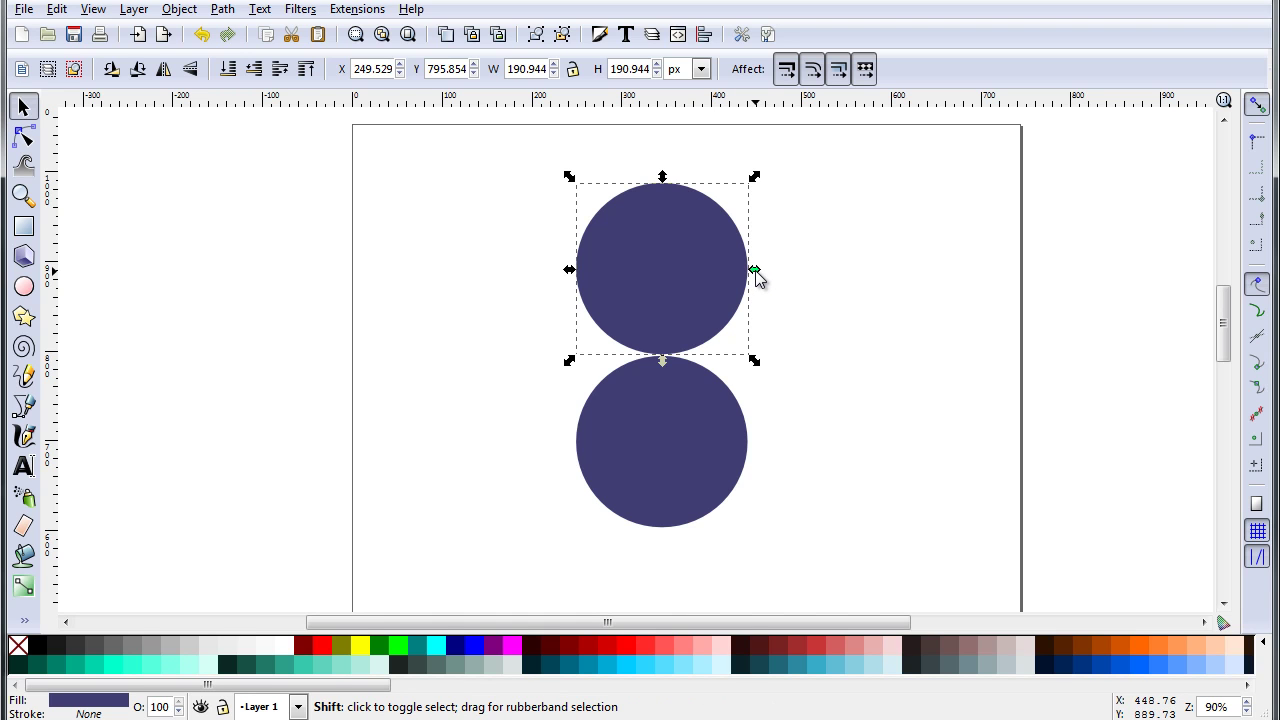
pyautogui.moveTo(754, 270); pyautogui.dragTo(724, 269)
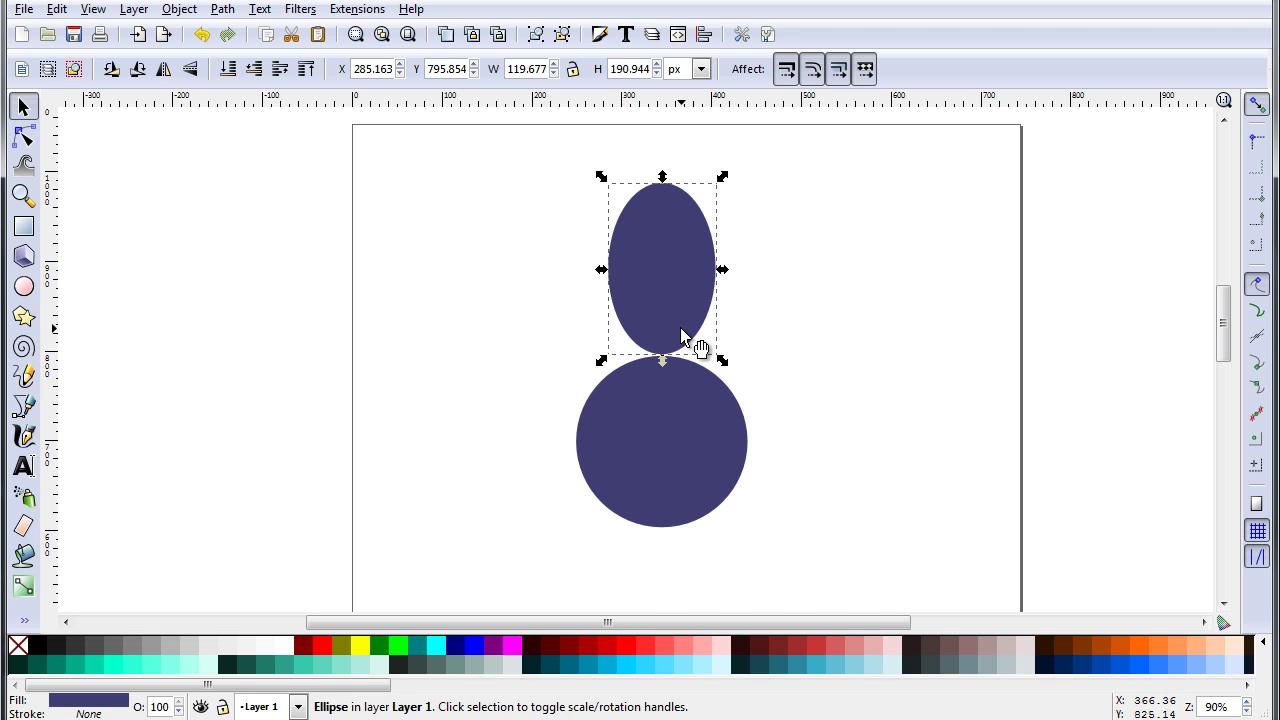
# Convert the upper oval to a path with Path > Object to Path
pyautogui.click(221, 10)
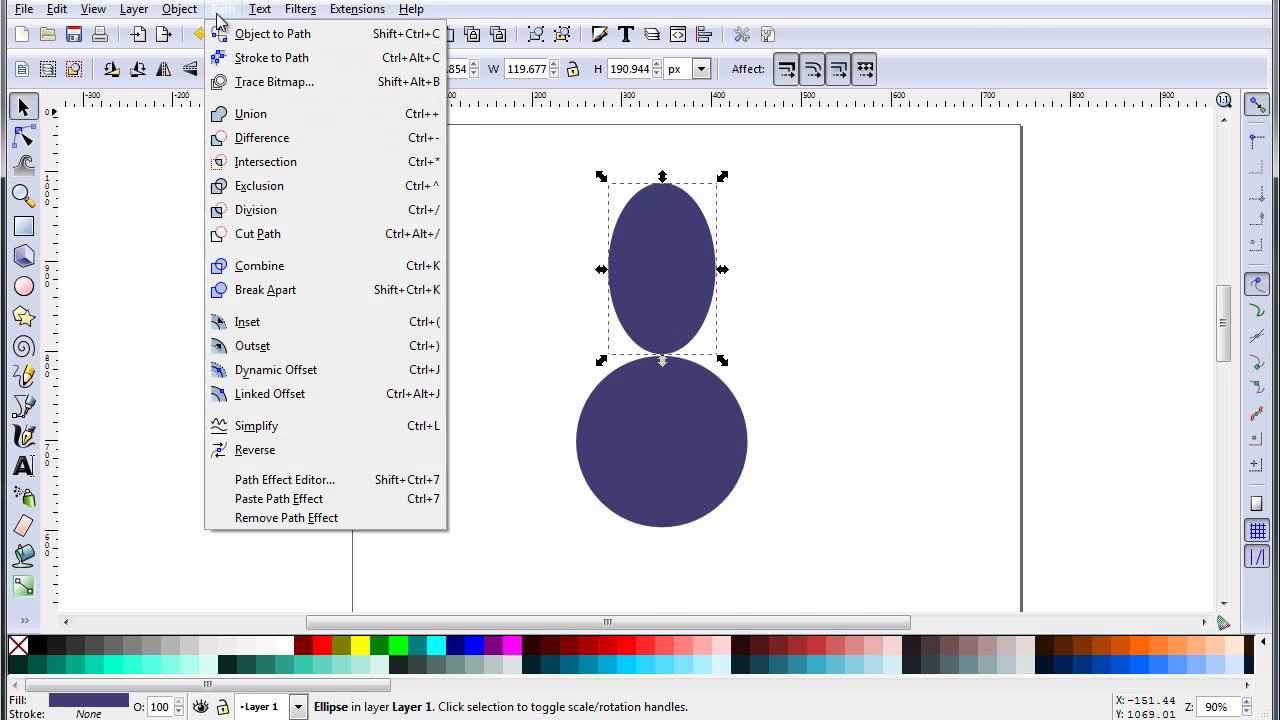
pyautogui.click(320, 36)
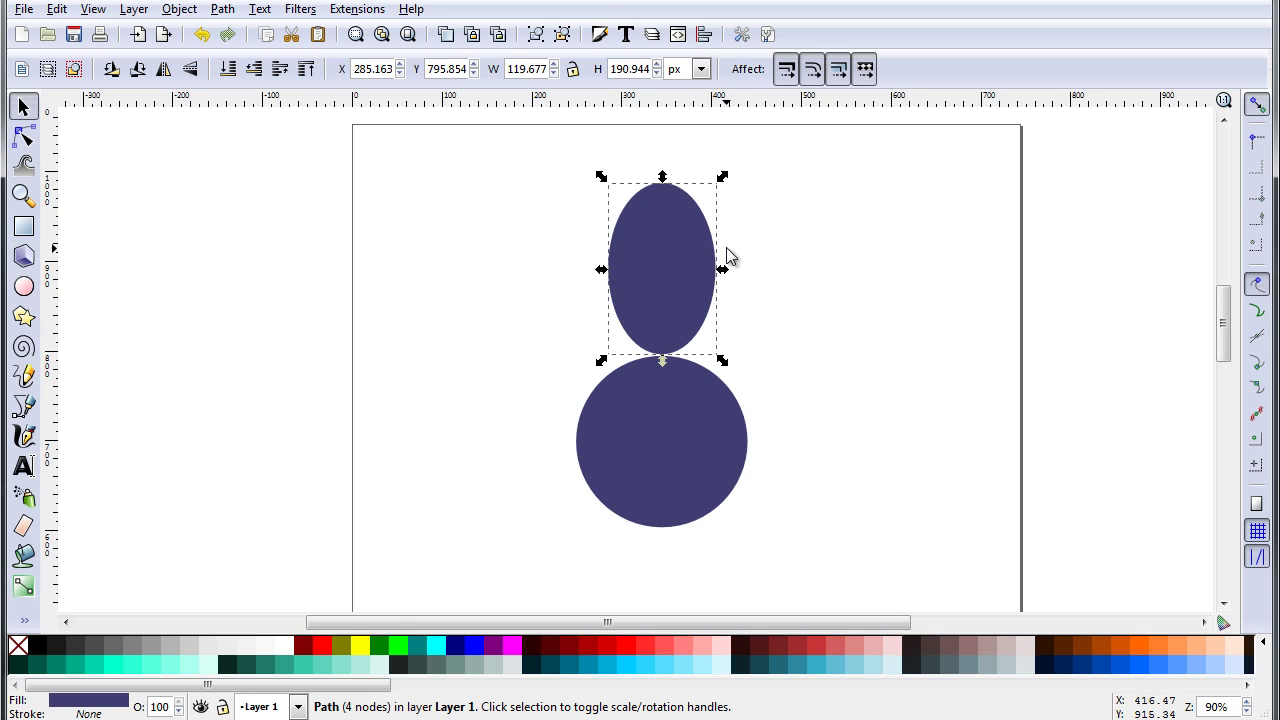
# Drag the oval's top node upward with the Node tool to stretch it into a long teardrop petal
pyautogui.press('F2')
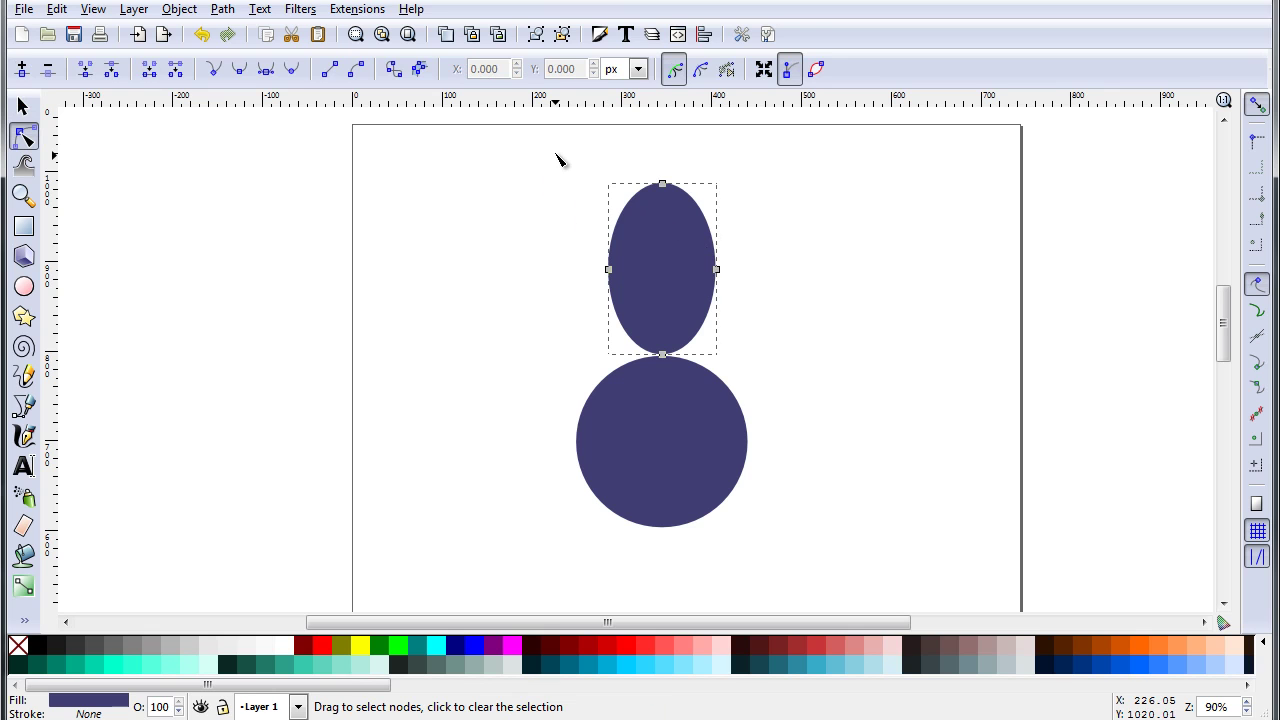
pyautogui.moveTo(556, 153); pyautogui.dragTo(766, 299)
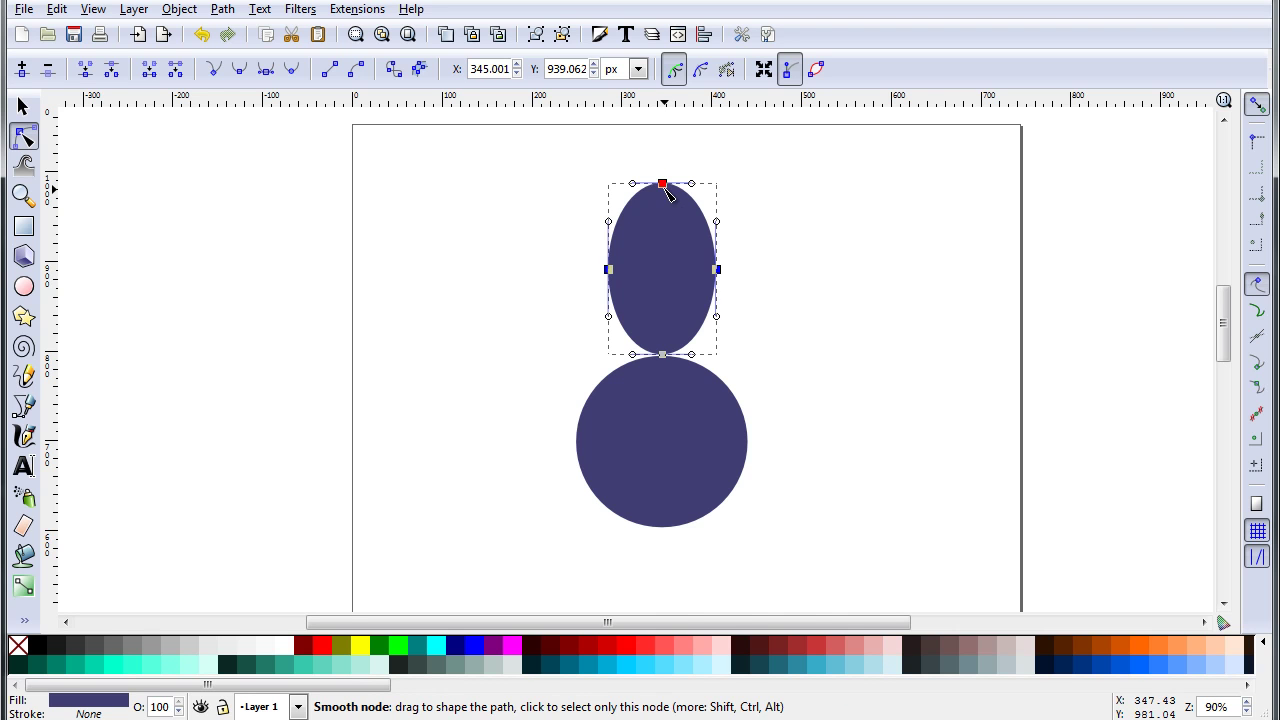
pyautogui.moveTo(667, 188); pyautogui.dragTo(666, 107)
pyautogui.scroll(-2, 737, 211)
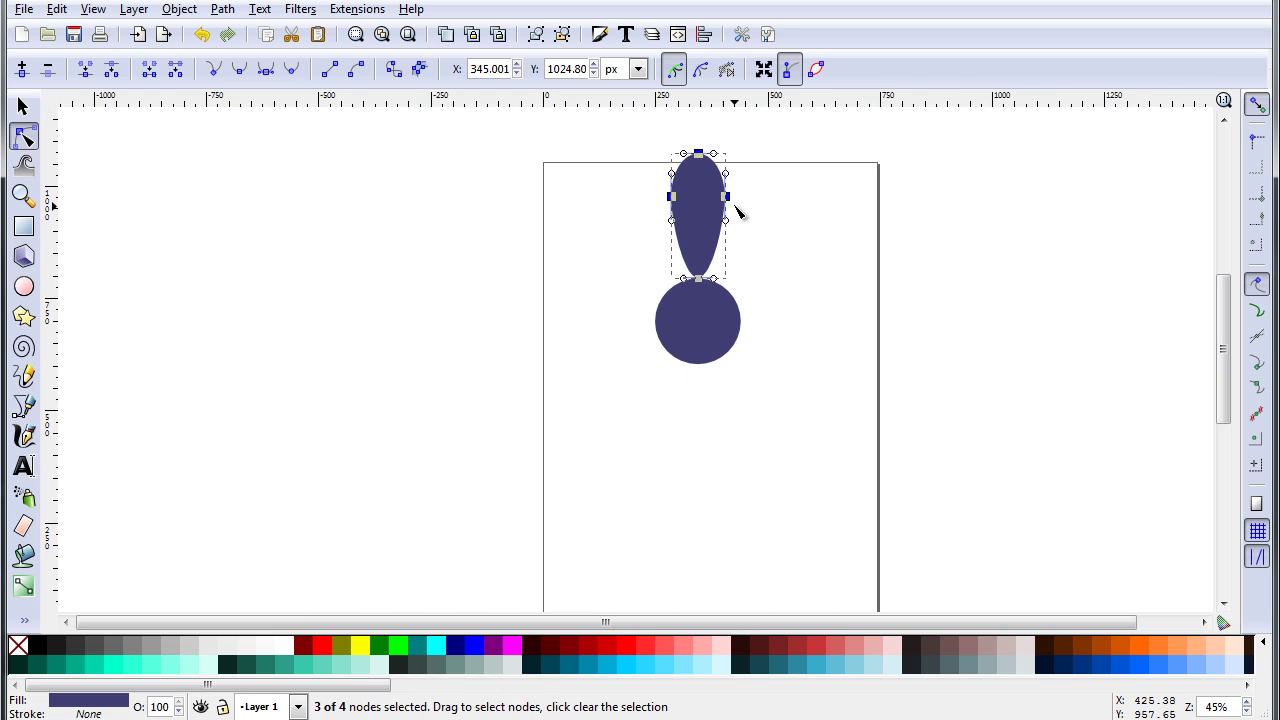
pyautogui.moveTo(699, 154); pyautogui.dragTo(702, 129)
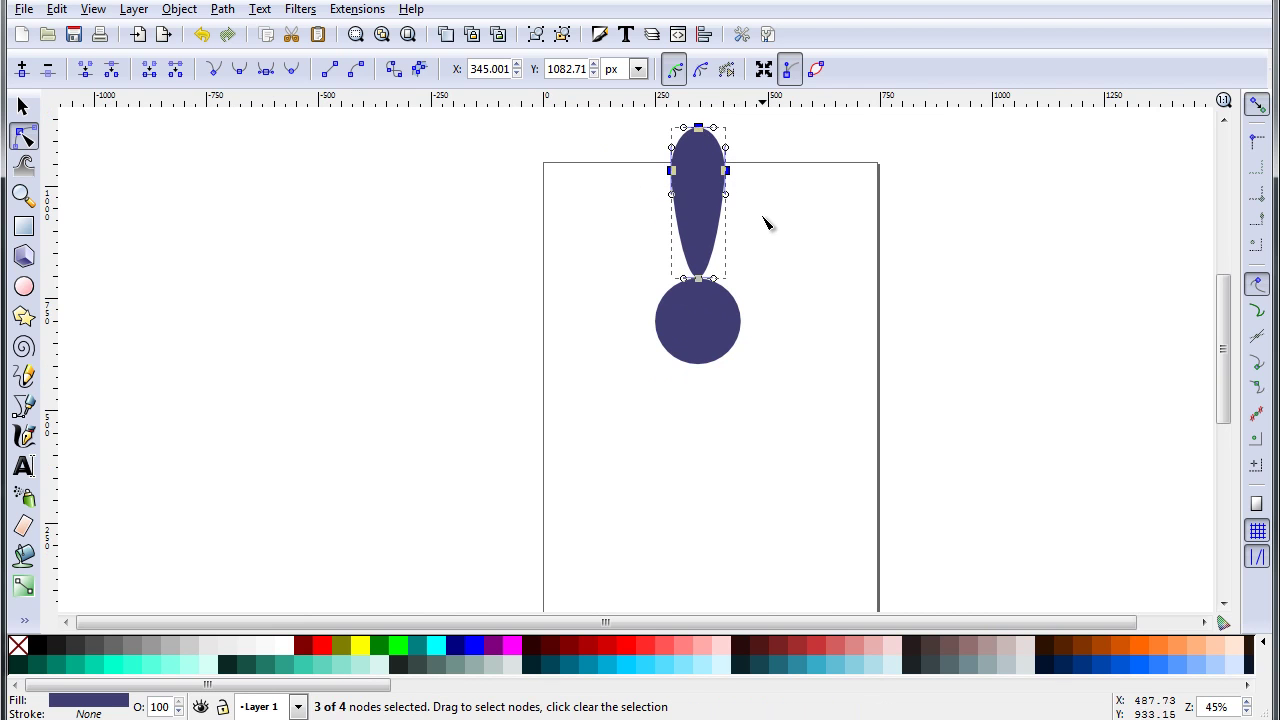
pyautogui.scroll(2, 760, 240)
pyautogui.scroll(2, 720, 309)
pyautogui.scroll(-1, 726, 307)
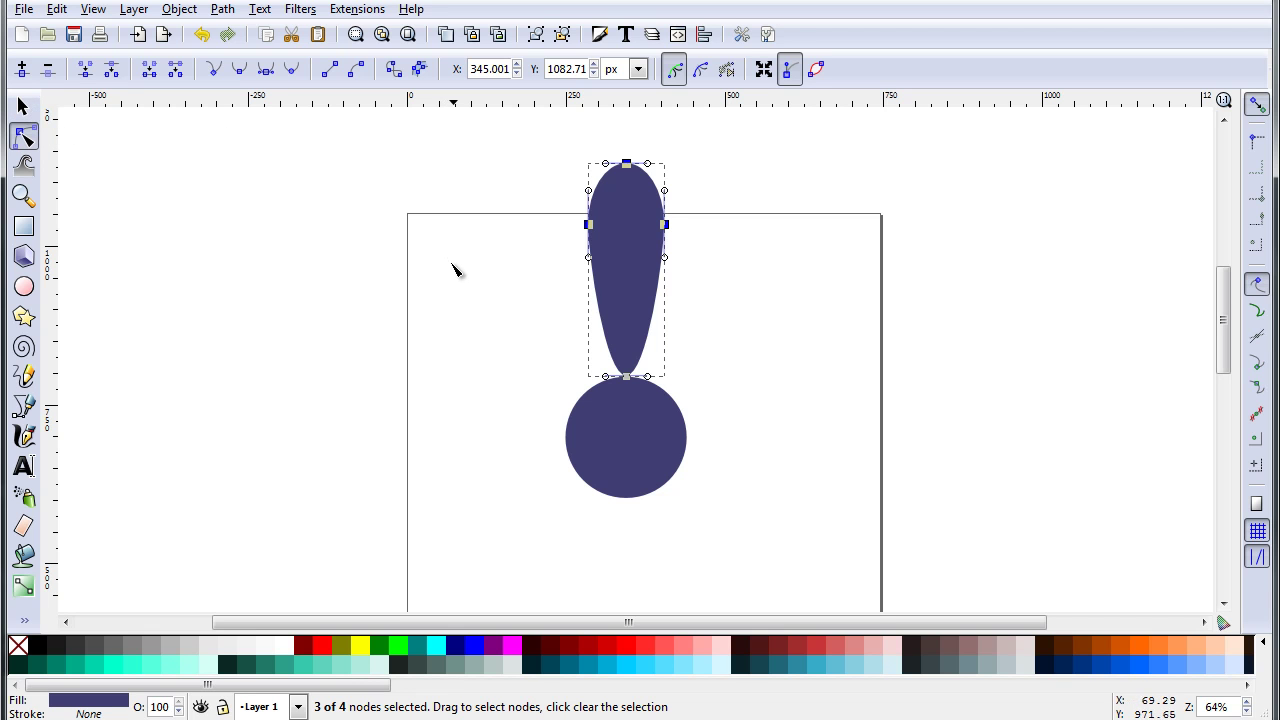
# Widen the teardrop symmetrically to 167.299 × 334.592 px with the Selector tool
pyautogui.press('F1')
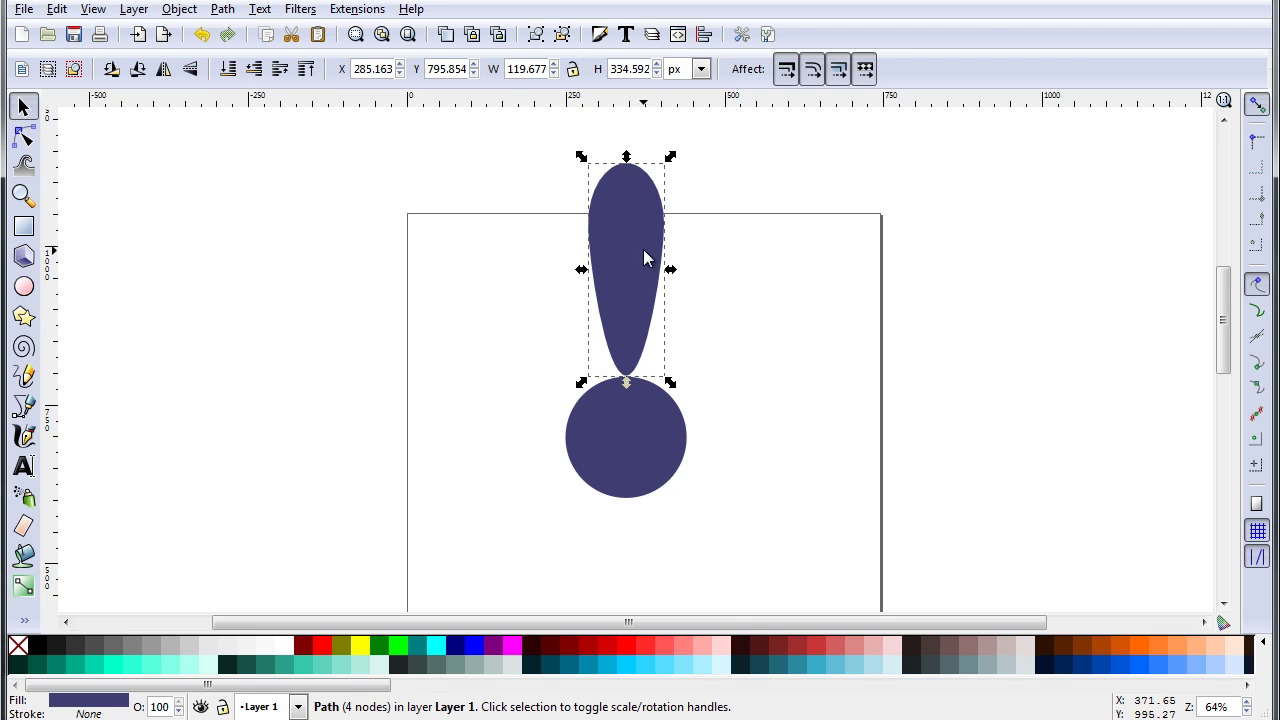
pyautogui.press('3')
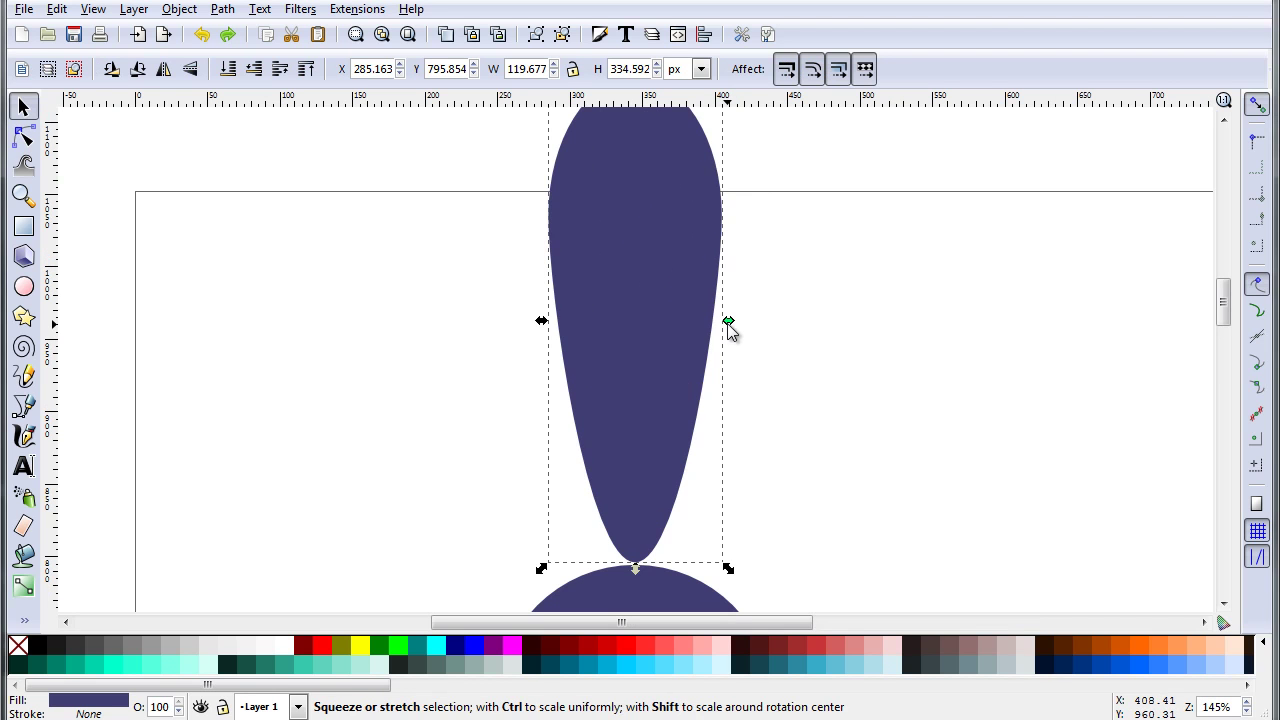
pyautogui.moveTo(728, 323); pyautogui.dragTo(770, 326)
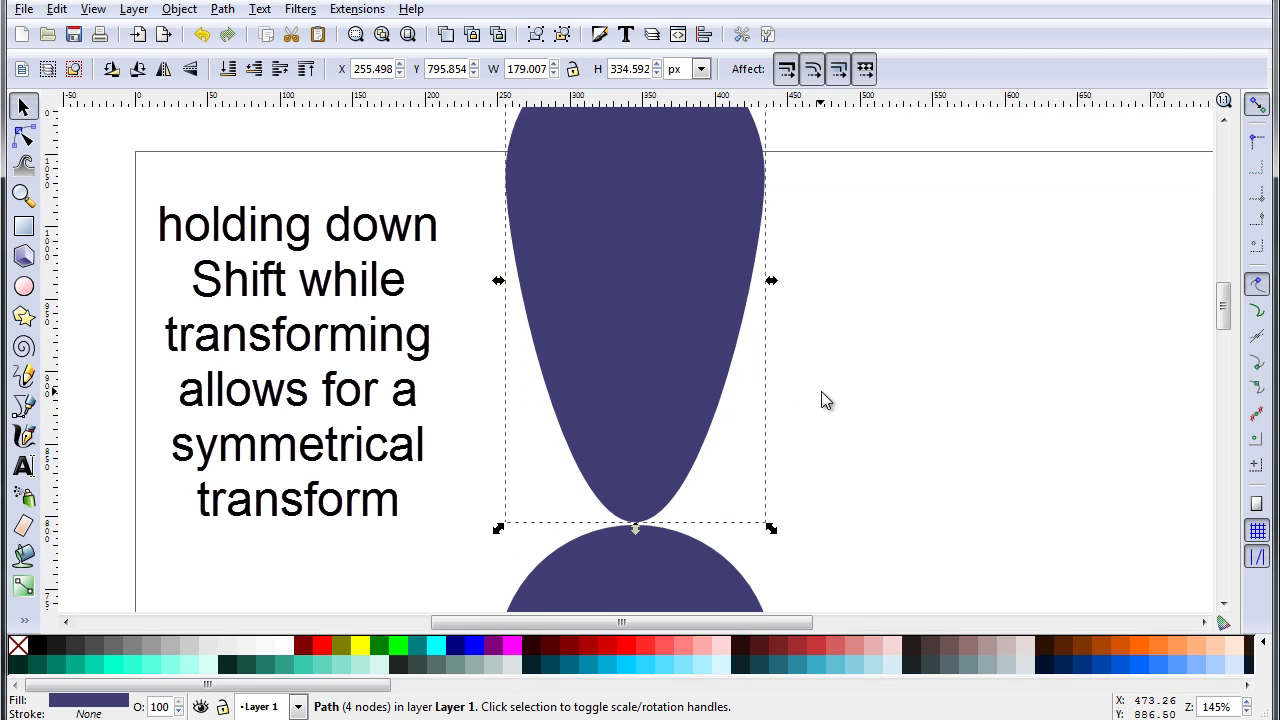
pyautogui.keyDown('ctrl'); pyautogui.scroll(-1, 822, 400); pyautogui.keyUp('ctrl')
pyautogui.keyDown('ctrl'); pyautogui.scroll(-1, 823, 391); pyautogui.keyUp('ctrl')
pyautogui.keyDown('ctrl'); pyautogui.scroll(1, 823, 391); pyautogui.keyUp('ctrl')
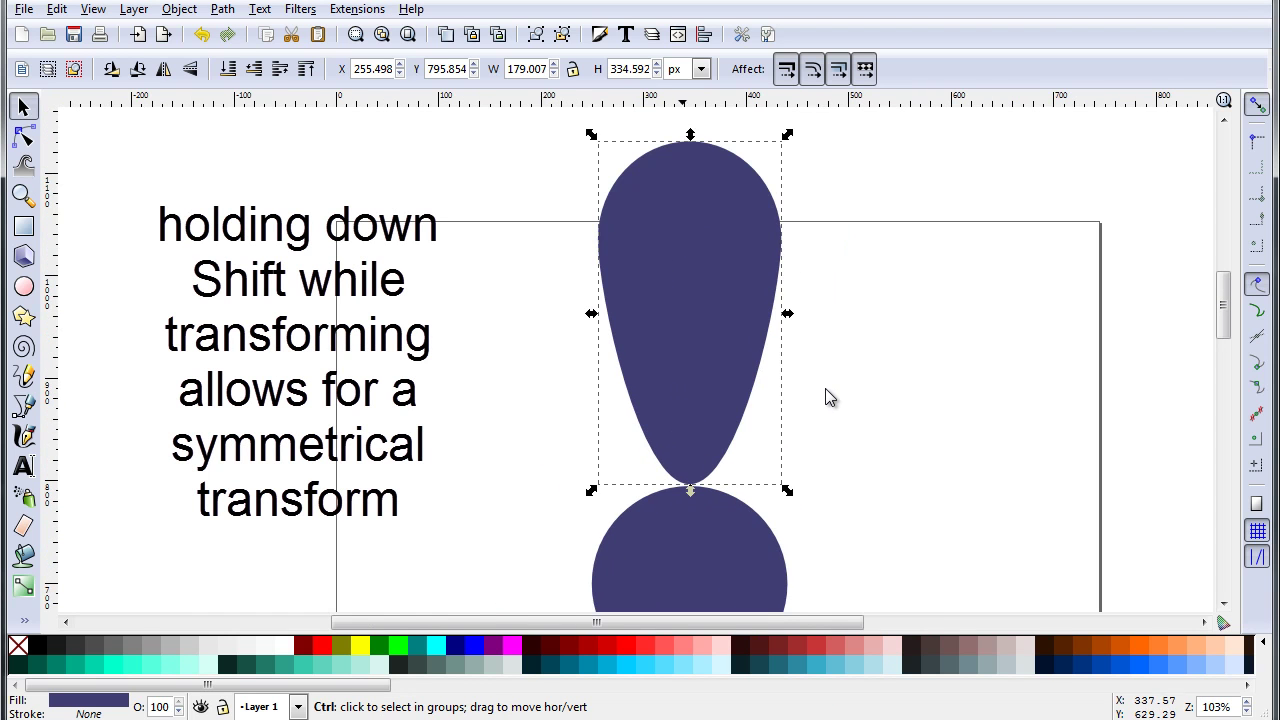
pyautogui.moveTo(788, 318); pyautogui.dragTo(783, 316)
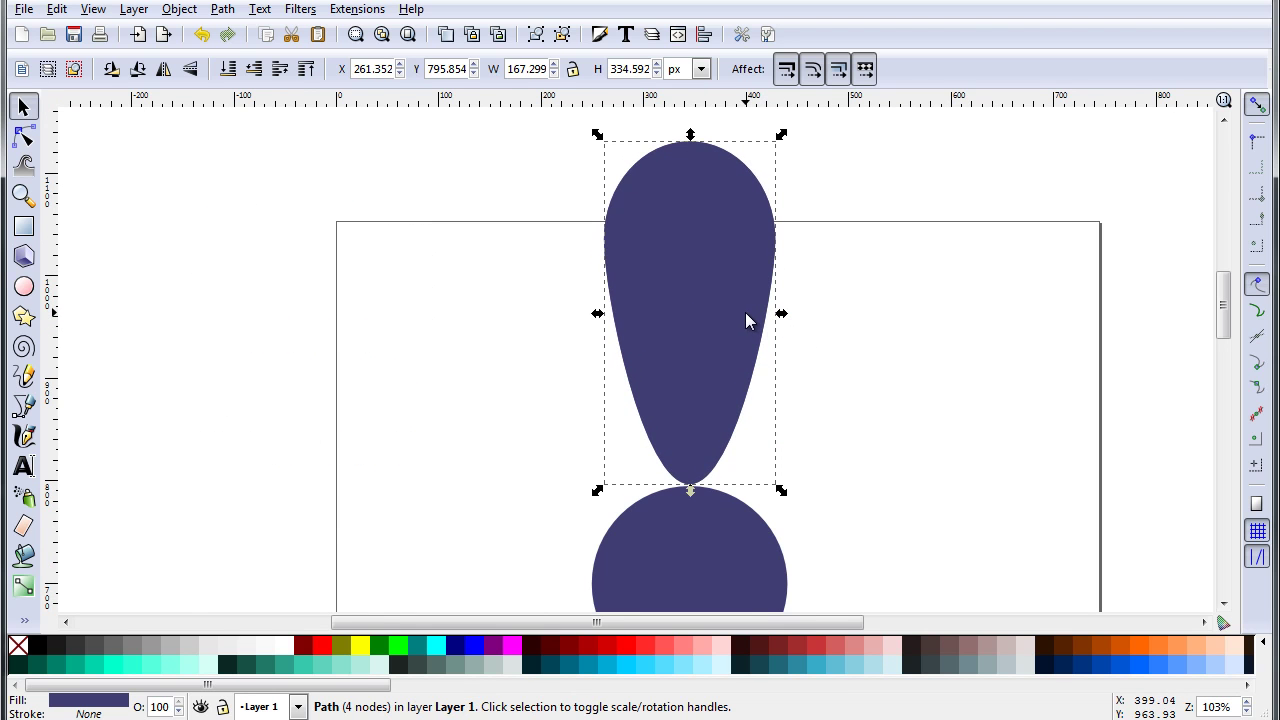
pyautogui.keyDown('ctrl'); pyautogui.scroll(-1, 745, 312); pyautogui.keyUp('ctrl')
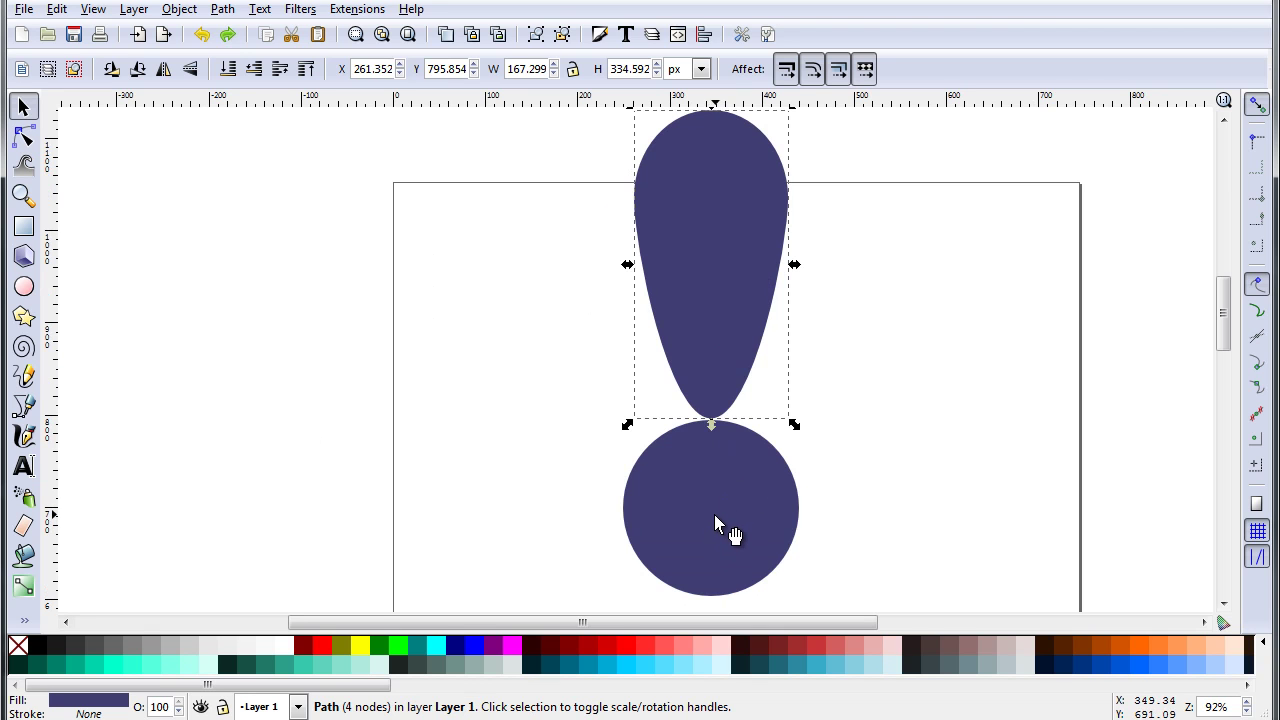
# Enable bounding-box corner snapping and snap the petal's rotation centre to the circle's middle (345.00, 698.68)
pyautogui.click(707, 318)
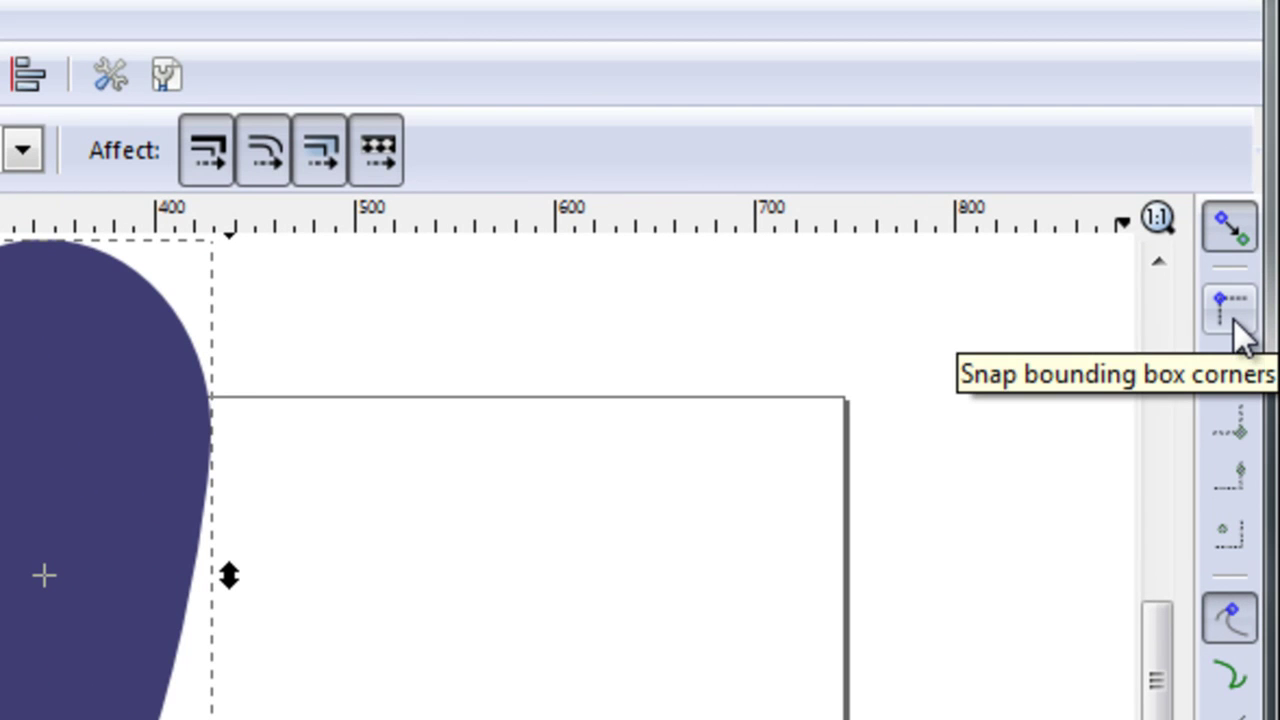
pyautogui.click(1233, 318)
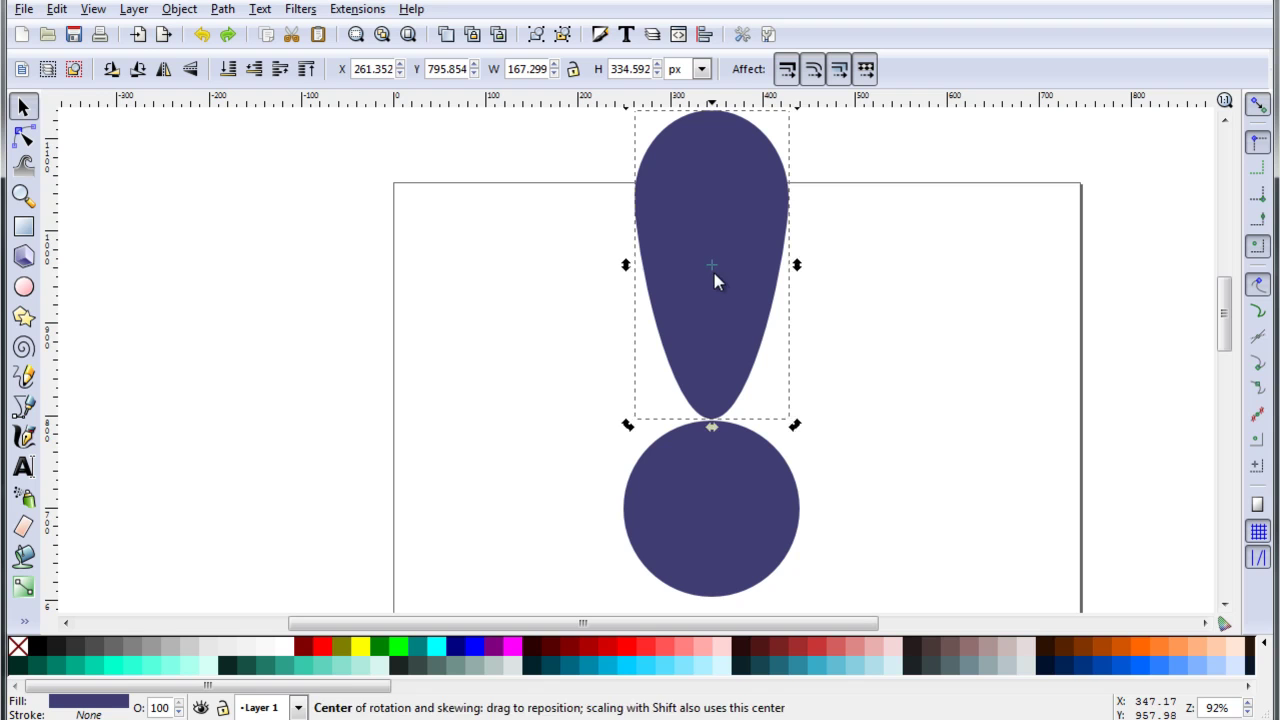
pyautogui.moveTo(714, 270); pyautogui.dragTo(715, 511)
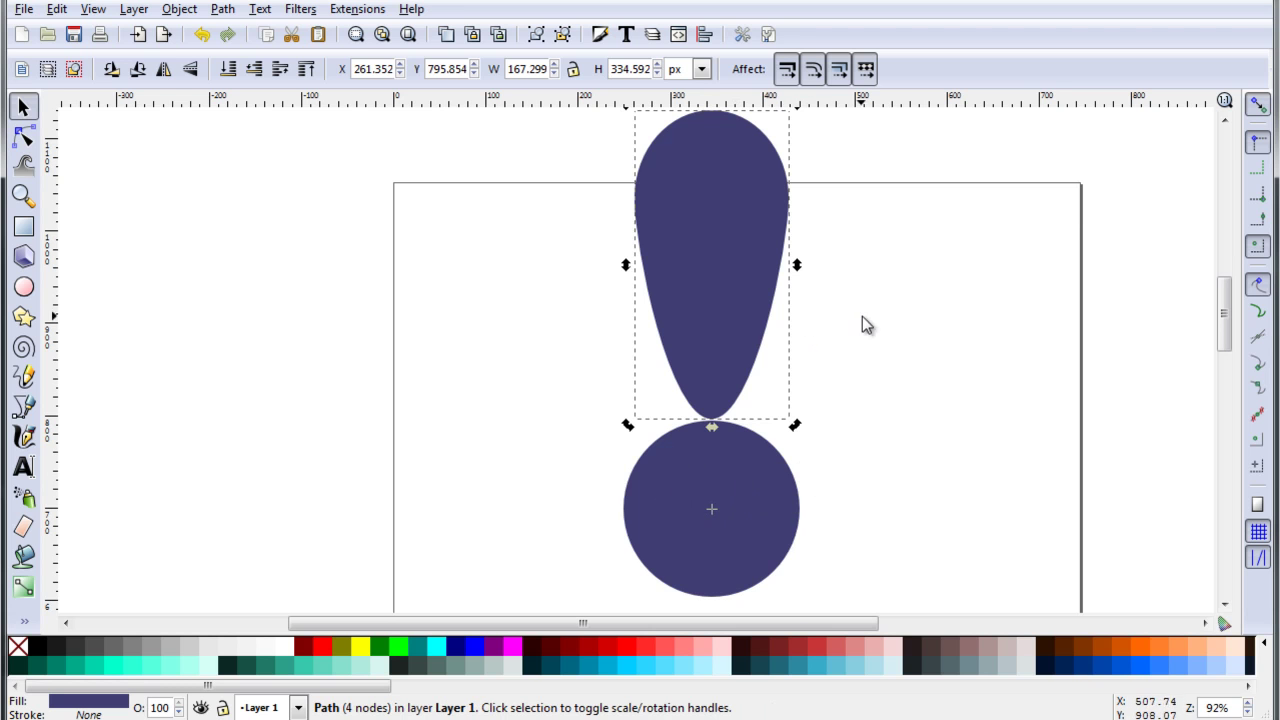
pyautogui.scroll(1, 884, 335)
pyautogui.scroll(-1, 884, 314)
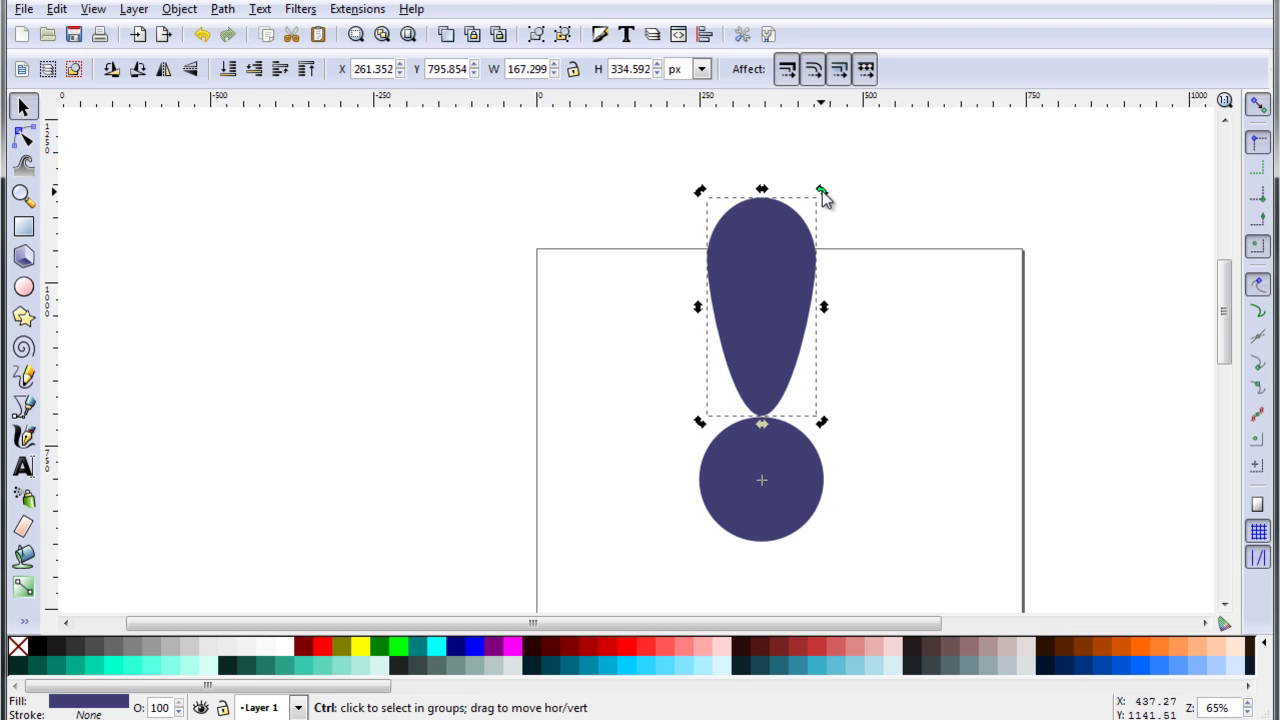
# Stamp a rotated petal copy to the right, then copy both upper petals rotated 90°
pyautogui.moveTo(822, 191); pyautogui.dragTo(811, 216)
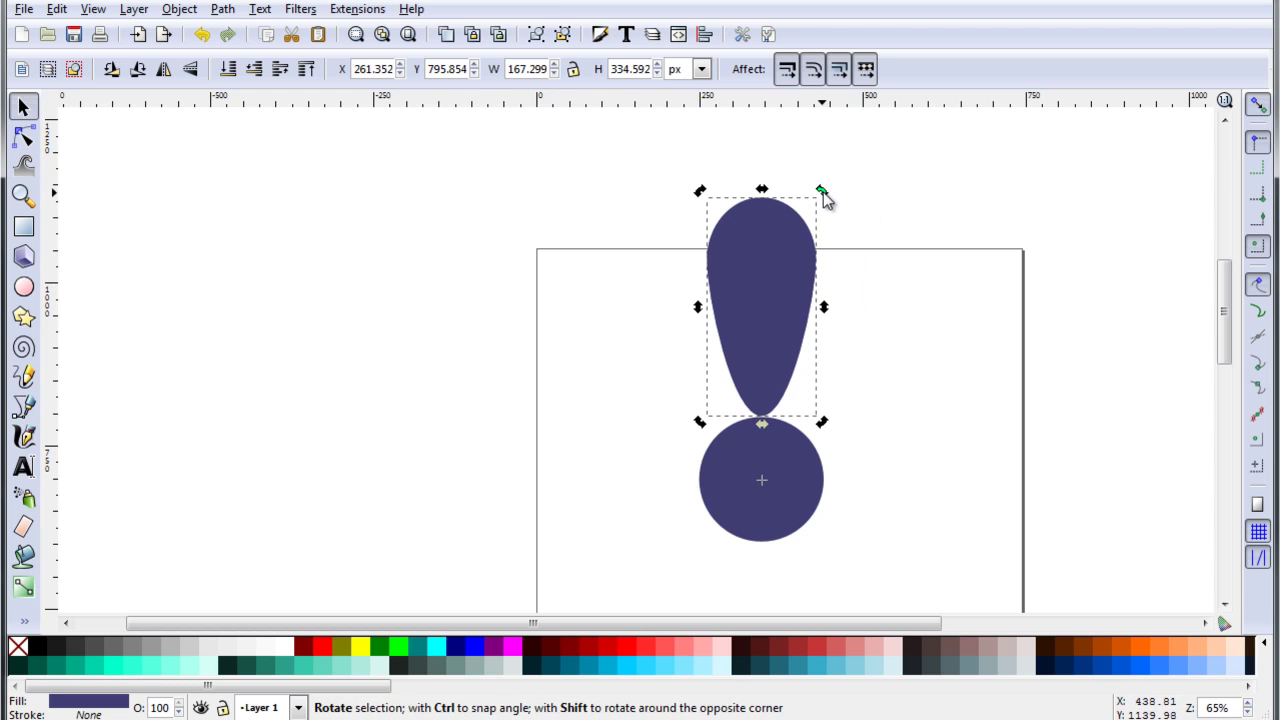
pyautogui.moveTo(822, 191); pyautogui.dragTo(977, 295)
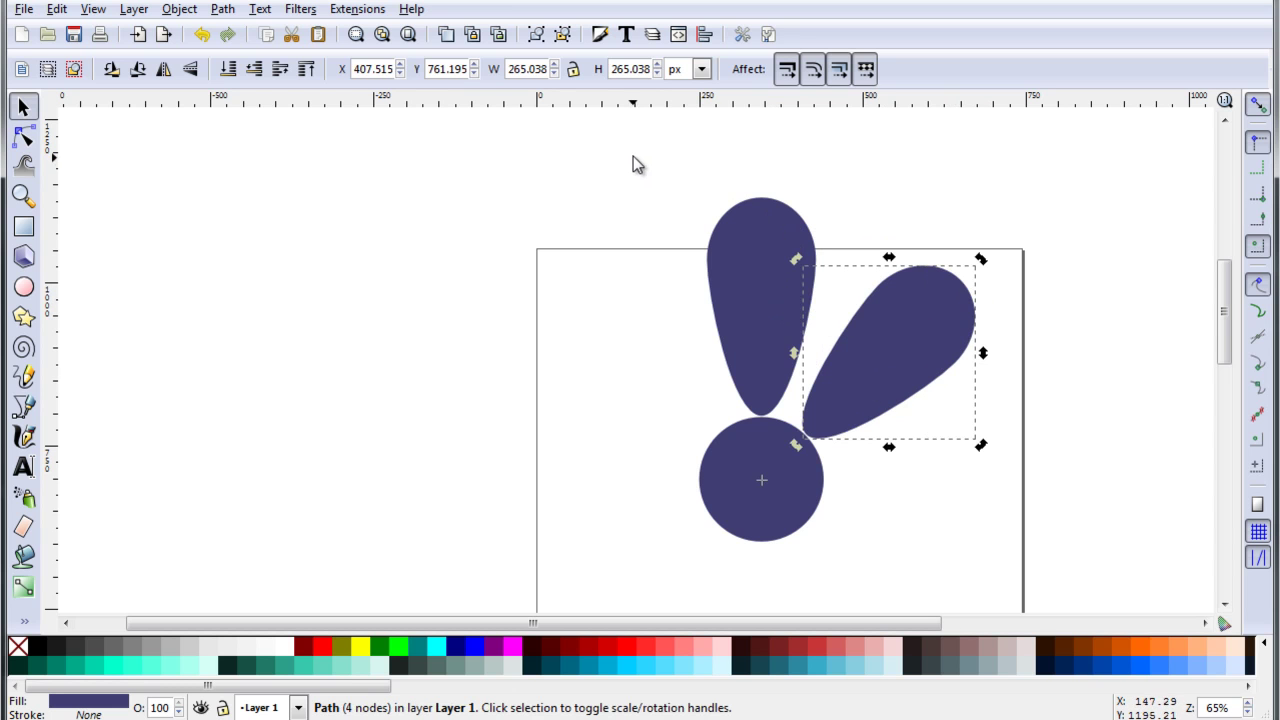
pyautogui.moveTo(633, 156); pyautogui.dragTo(1060, 459)
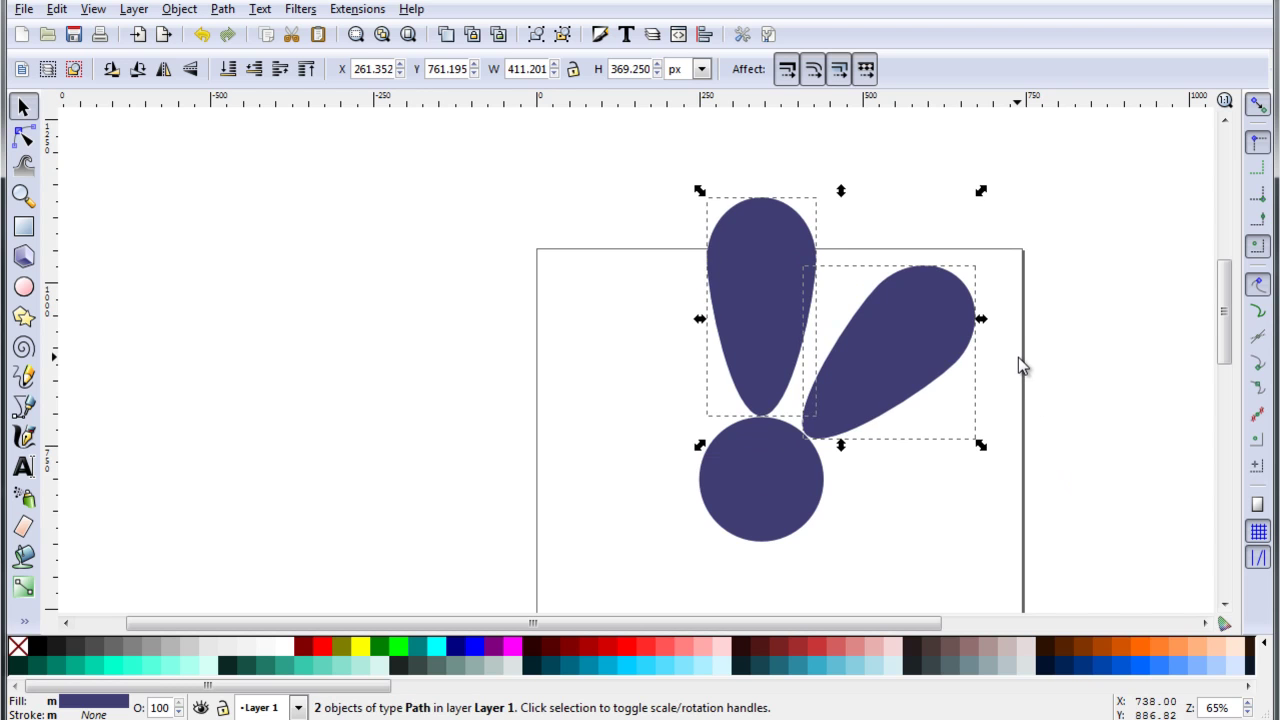
pyautogui.click(878, 378)
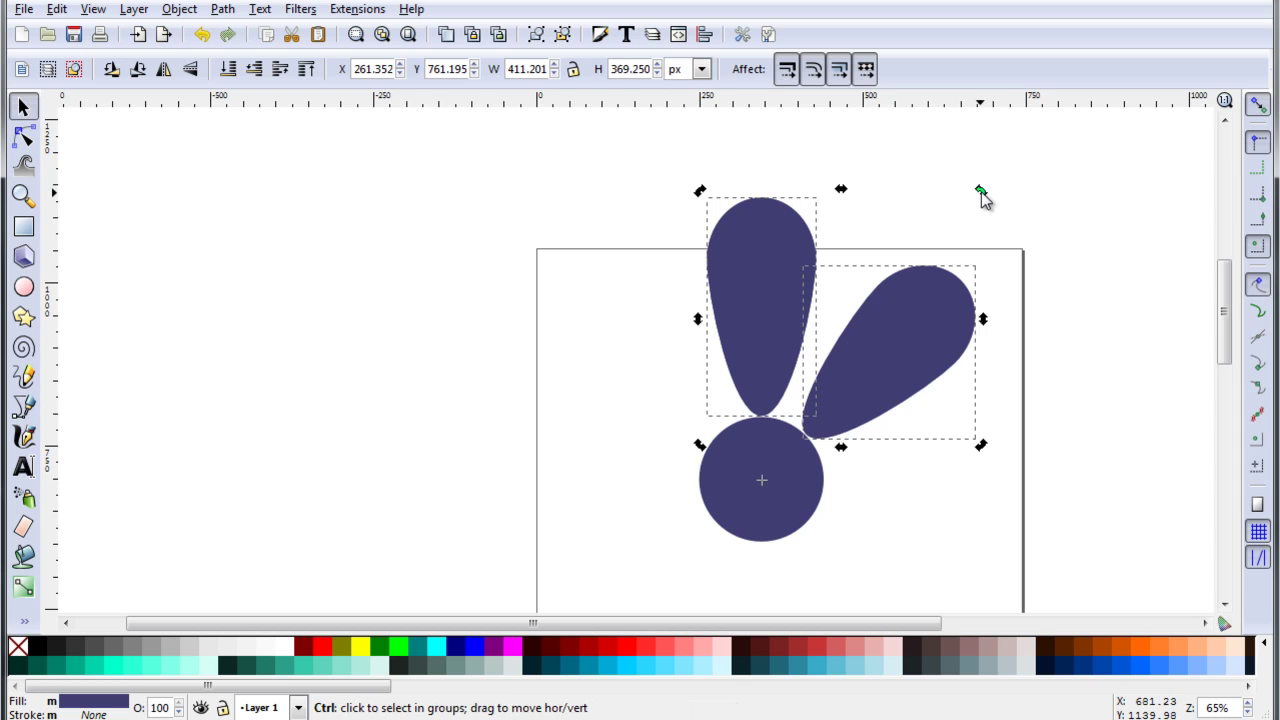
pyautogui.moveTo(981, 192); pyautogui.dragTo(972, 600)
pyautogui.scroll(-3, 1080, 380)
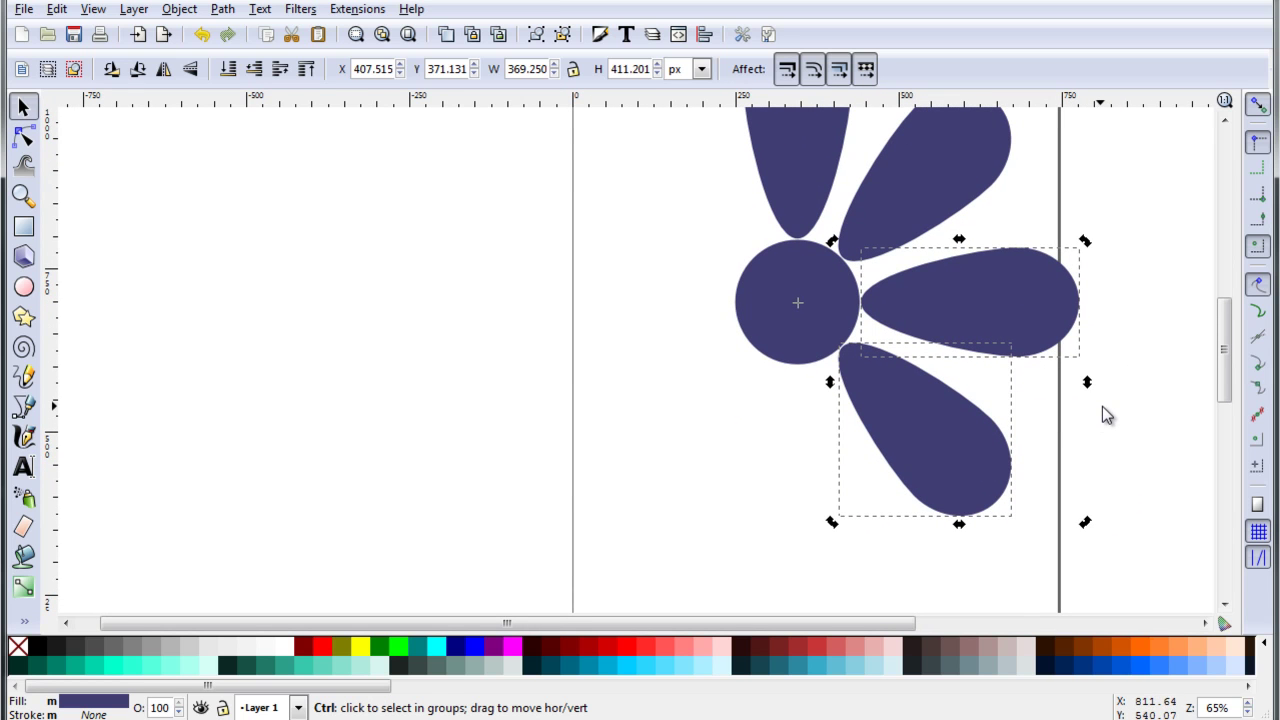
pyautogui.press('ctrl')
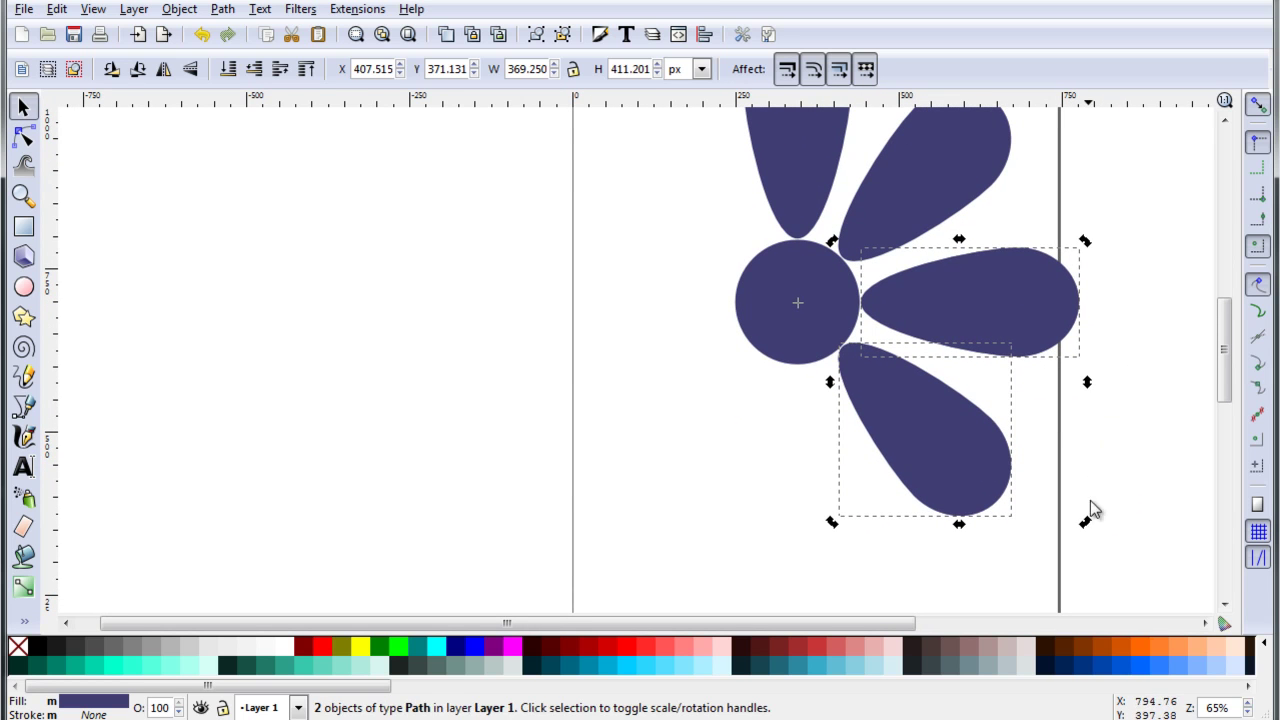
# Add rotated petal pairs below and to the left, completing eight petals around the circle
pyautogui.moveTo(1085, 522); pyautogui.dragTo(635, 564)
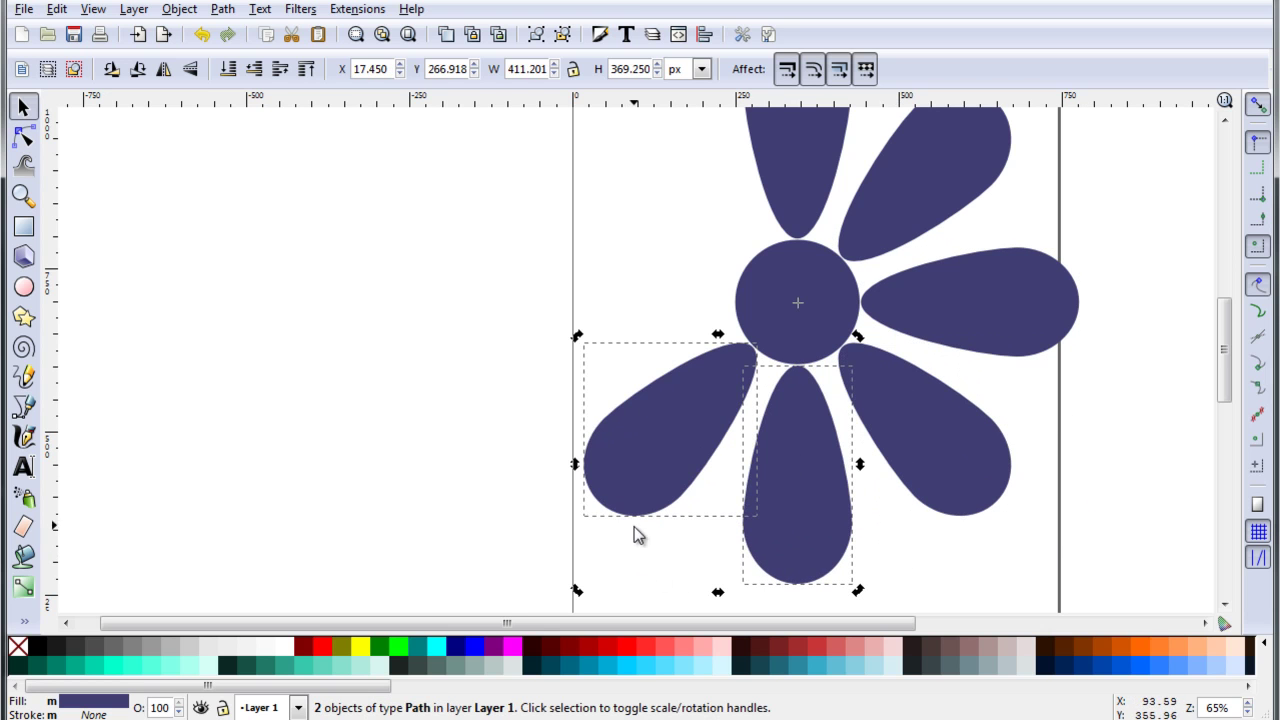
pyautogui.moveTo(670, 507); pyautogui.dragTo(671, 507)
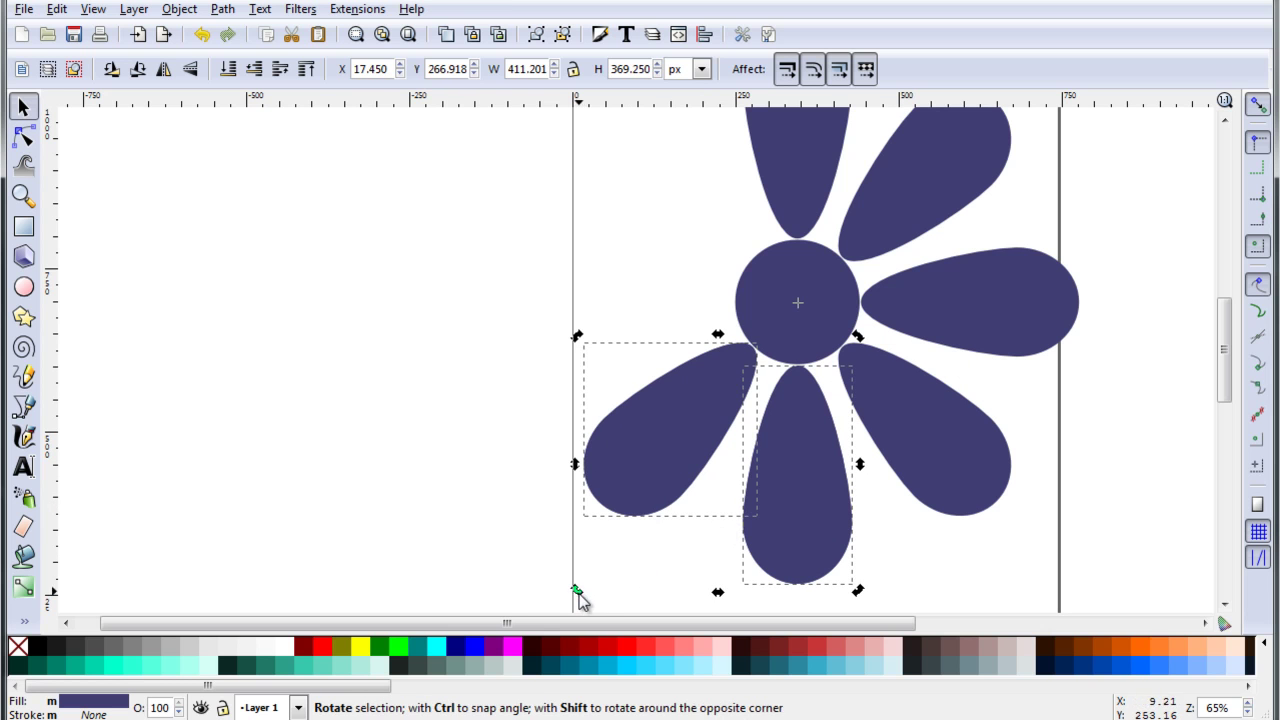
pyautogui.moveTo(579, 593); pyautogui.dragTo(497, 144)
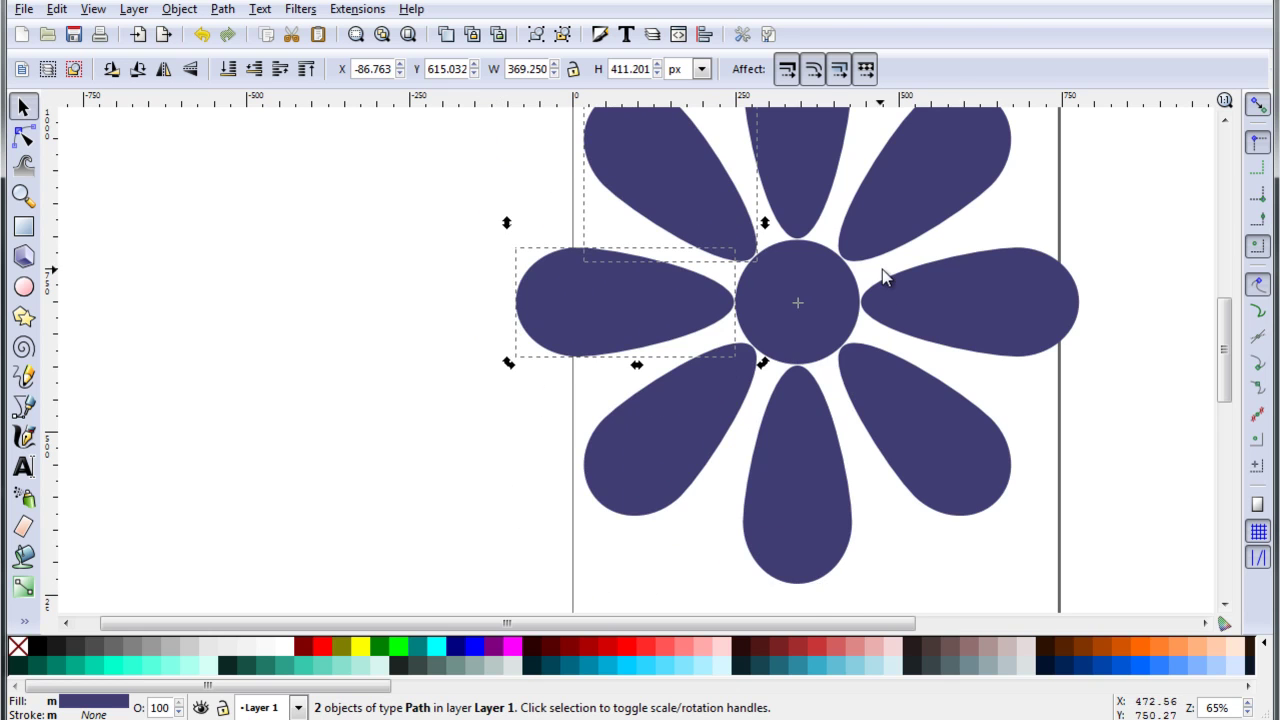
pyautogui.scroll(-2, 897, 371)
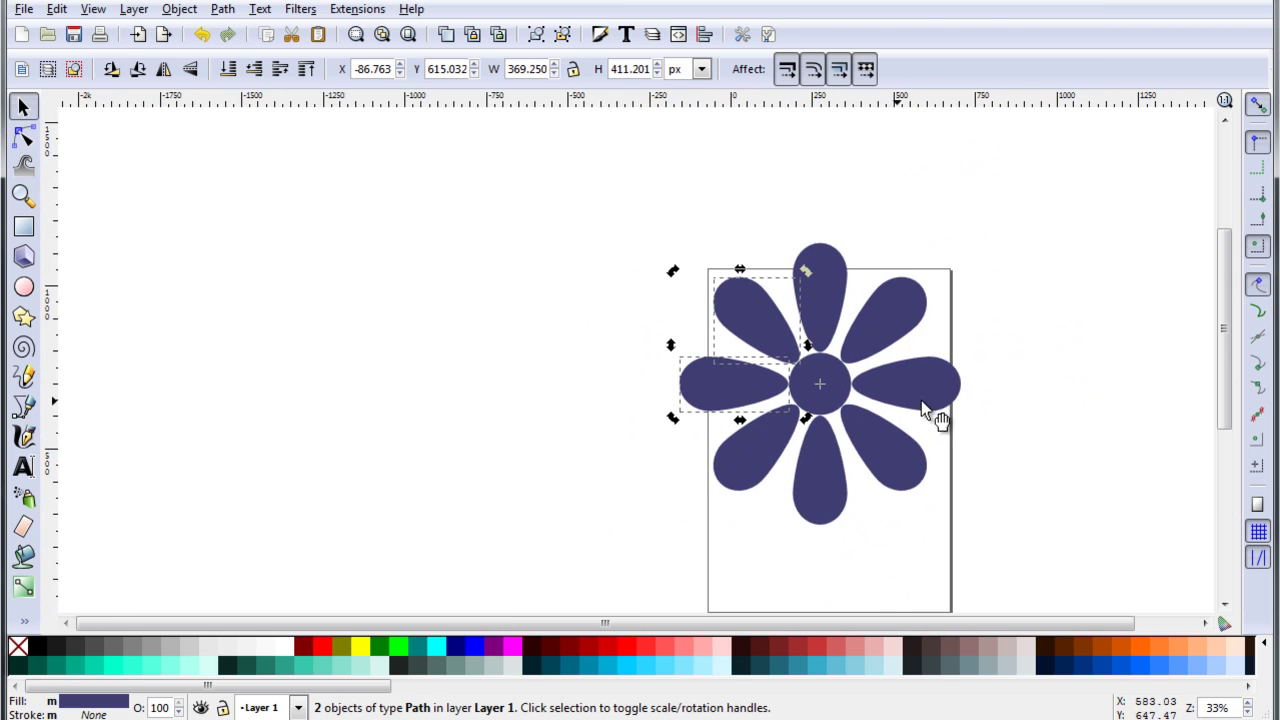
pyautogui.hscroll(2, 880, 410)
pyautogui.scroll(2, 829, 409)
pyautogui.scroll(-2, 815, 400)
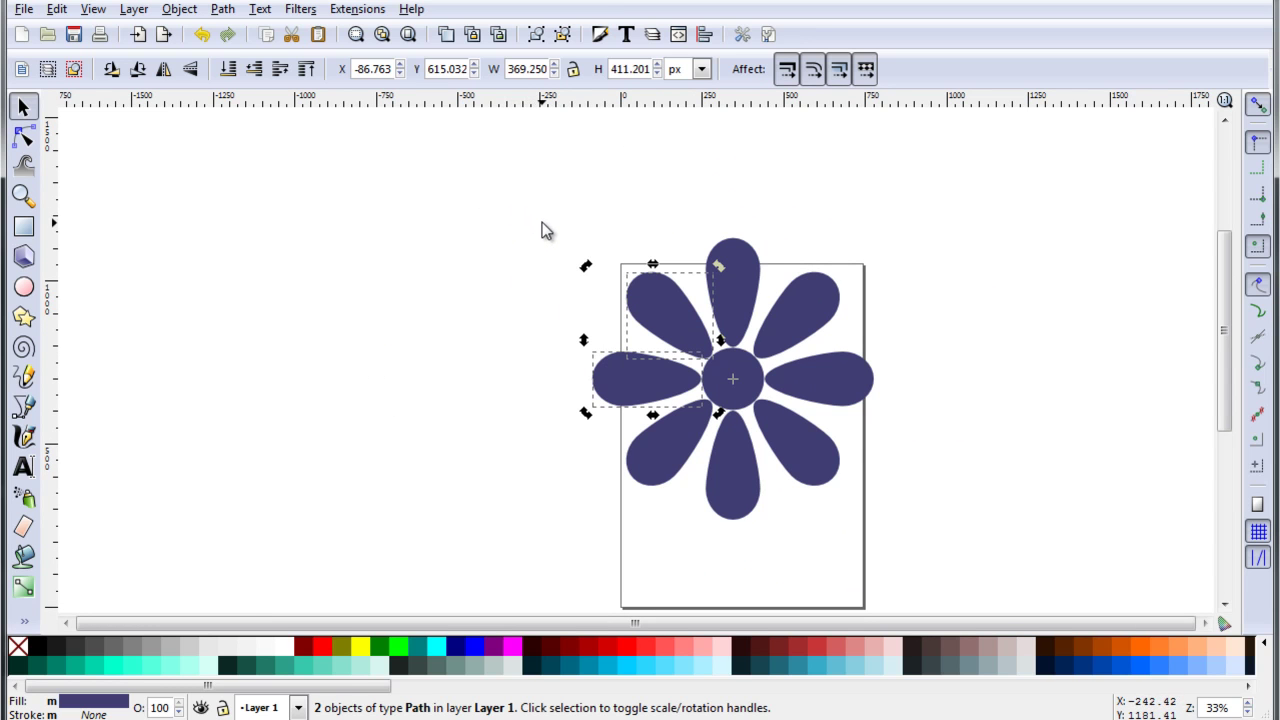
# Group all nine daisy shapes, shrink the group to about 72%, and place it at X 256.919, Y 564.571
pyautogui.press('ctrl')
pyautogui.hotkey('ctrl', 'a')
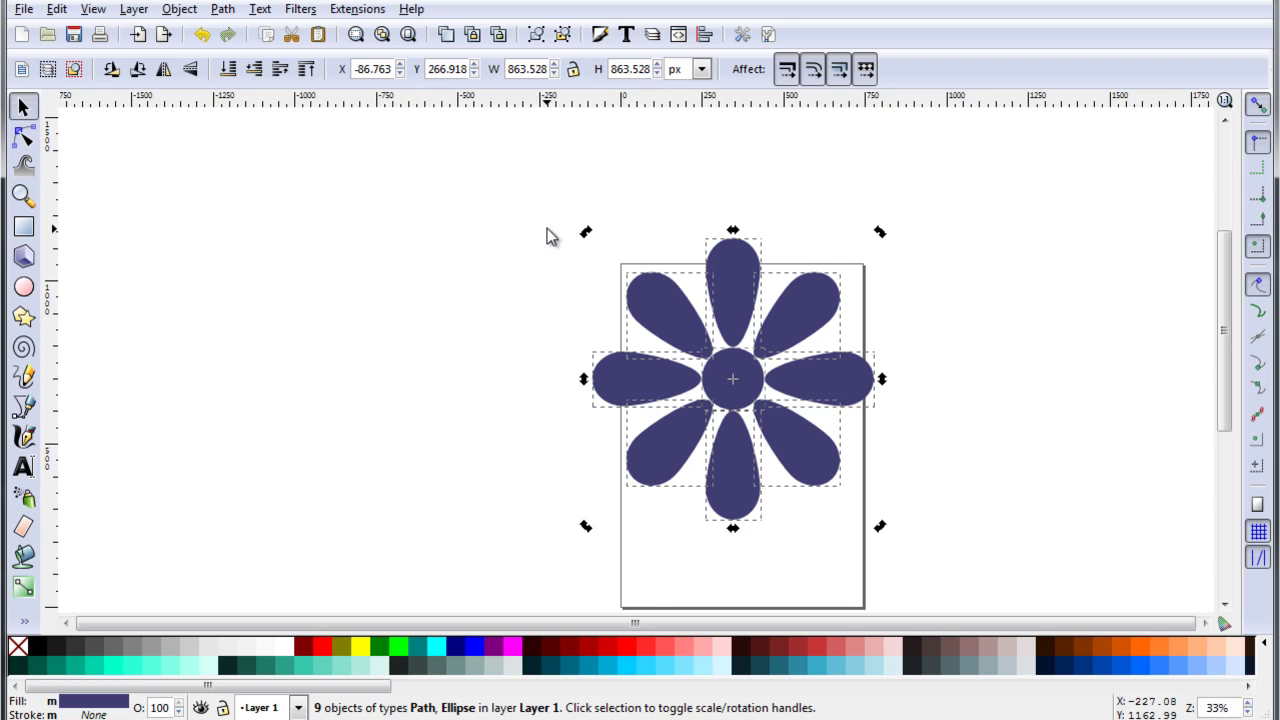
pyautogui.moveTo(532, 198); pyautogui.dragTo(962, 563)
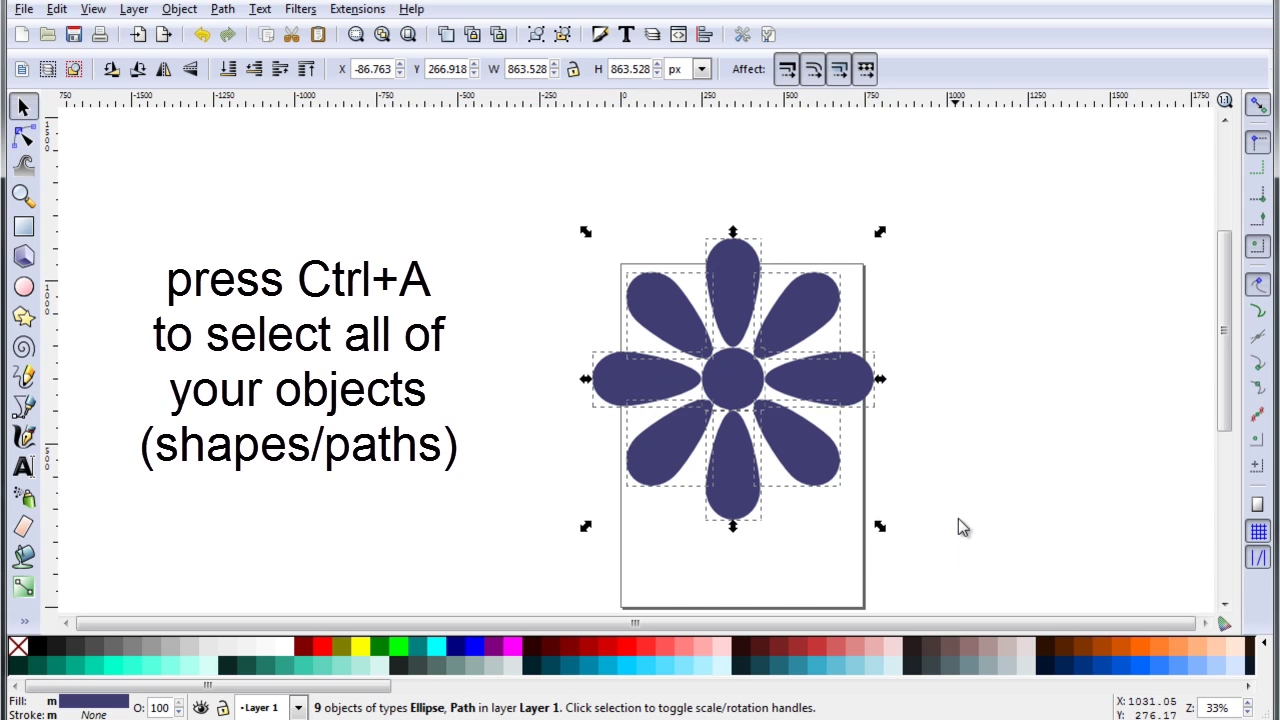
pyautogui.click(179, 9)
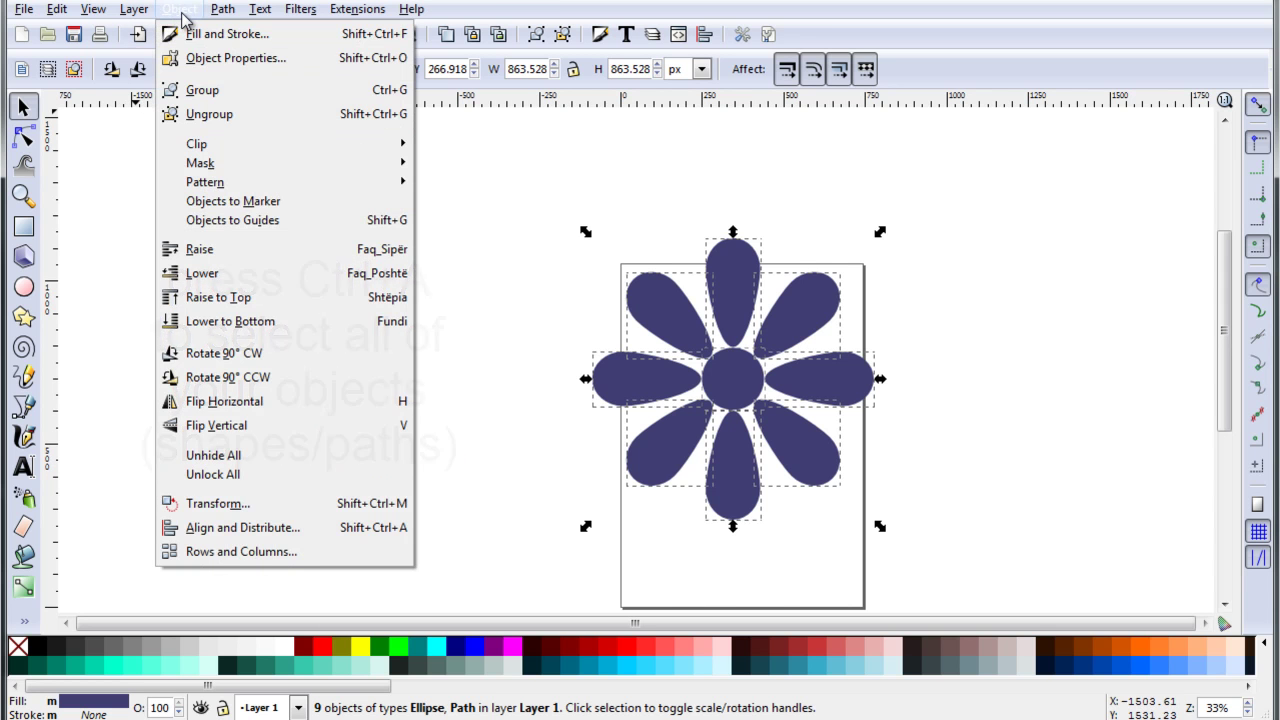
pyautogui.click(96, 165)
pyautogui.click(182, 12)
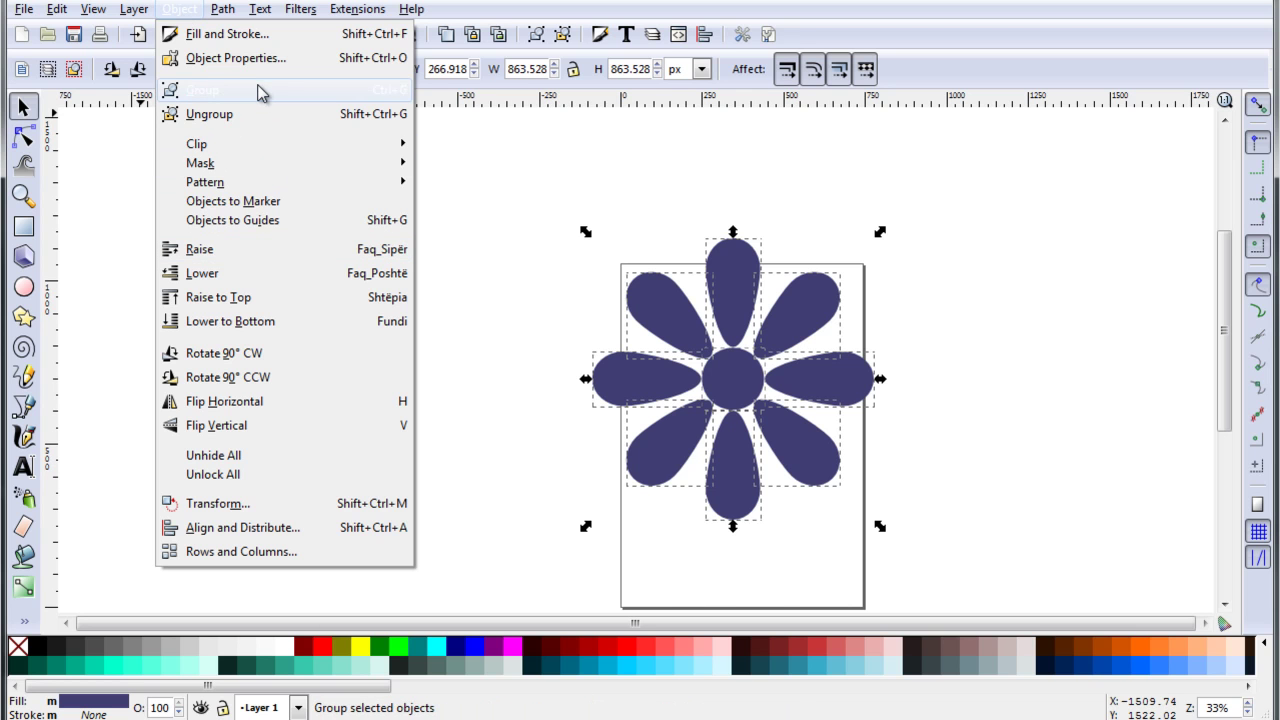
pyautogui.click(600, 162)
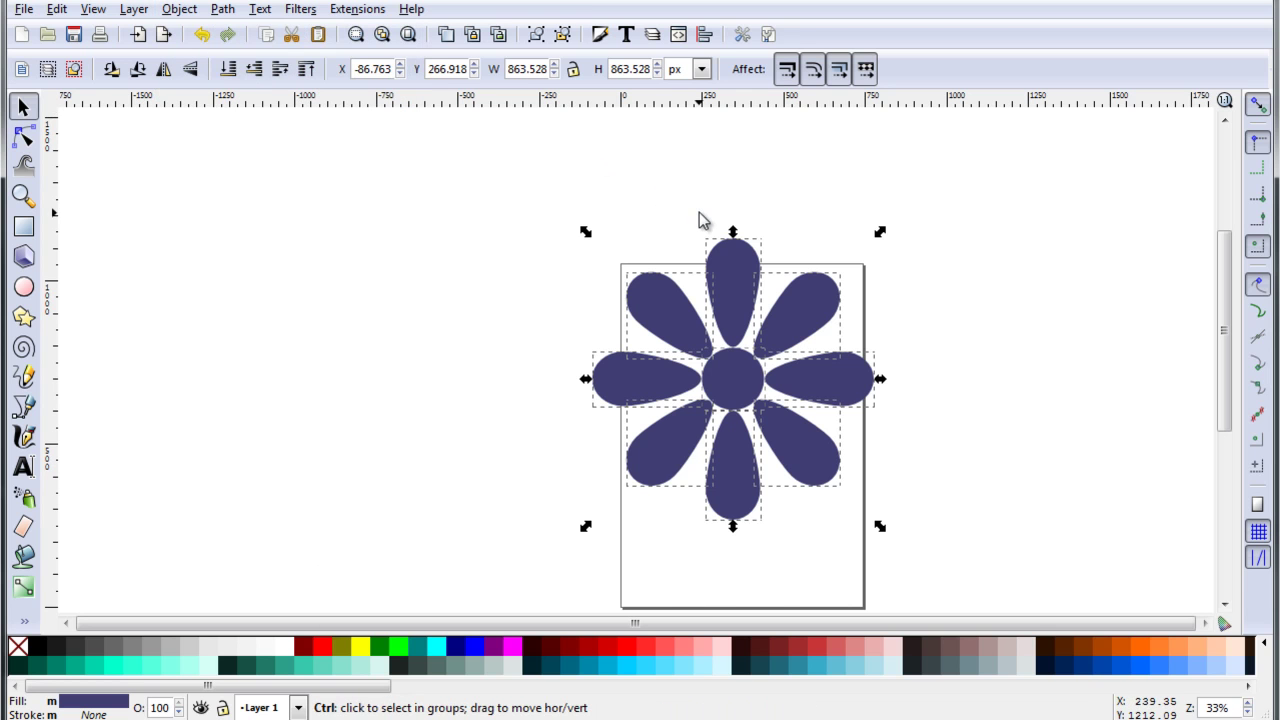
pyautogui.hotkey('ctrl', 'g')
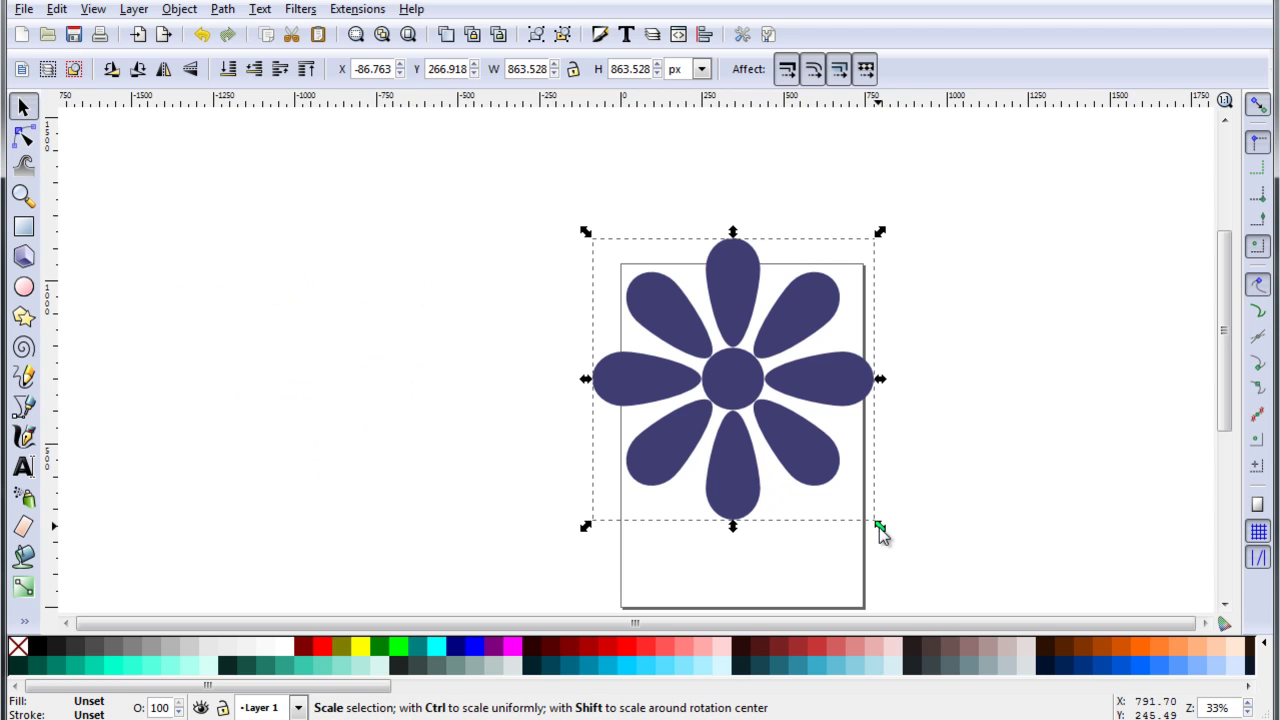
pyautogui.moveTo(879, 527); pyautogui.dragTo(815, 468)
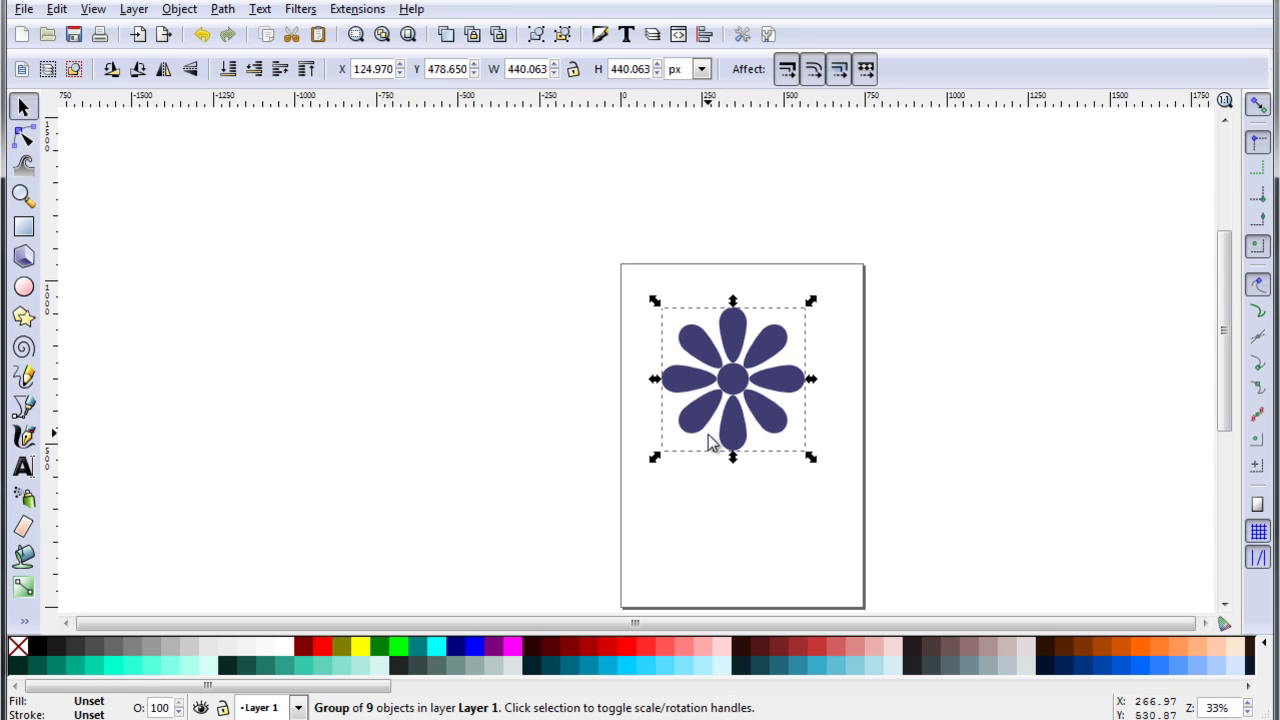
pyautogui.moveTo(733, 432); pyautogui.dragTo(776, 403)
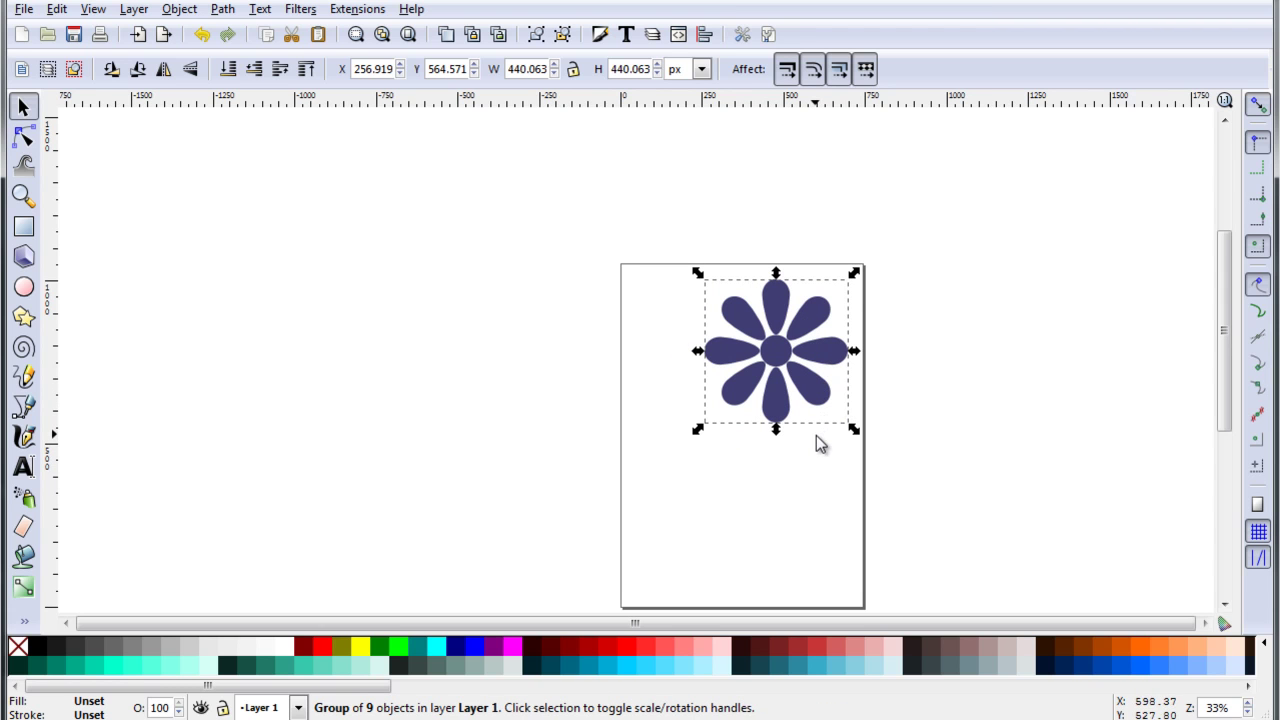
# With the Pen tool, draw a thin curved line from the lower page up to the flower centre
pyautogui.press('5')
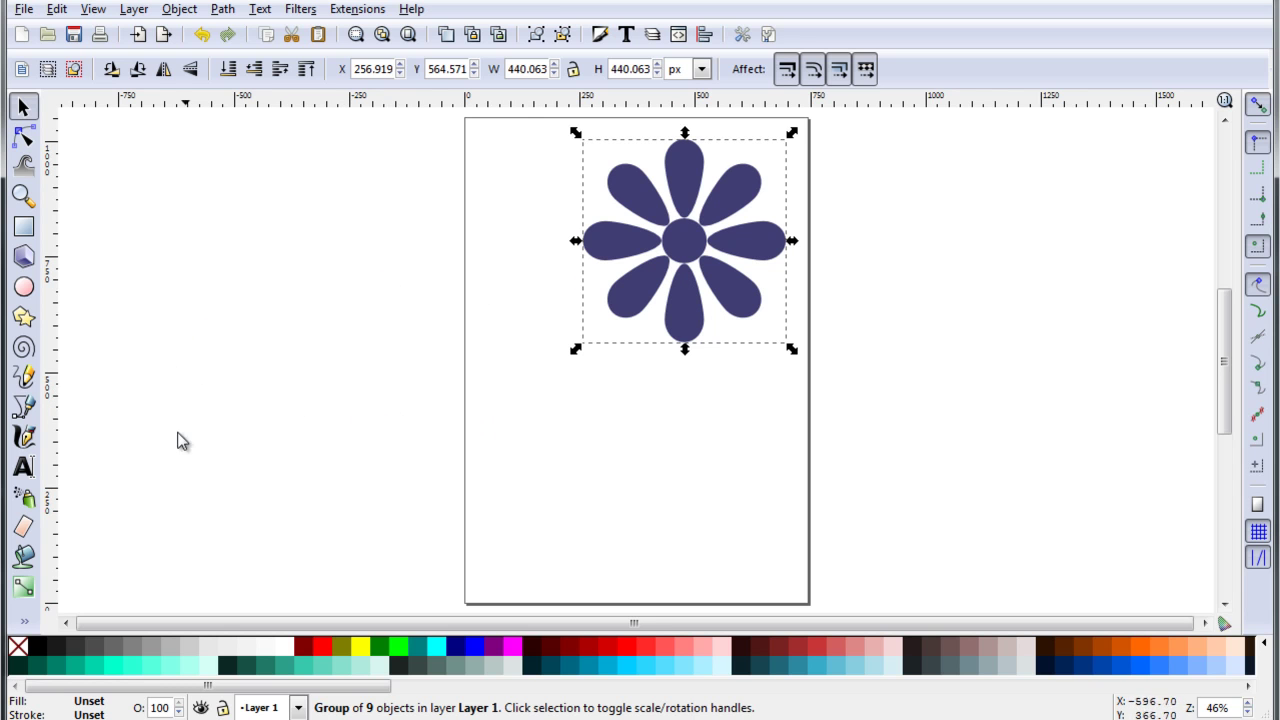
pyautogui.click(24, 409)
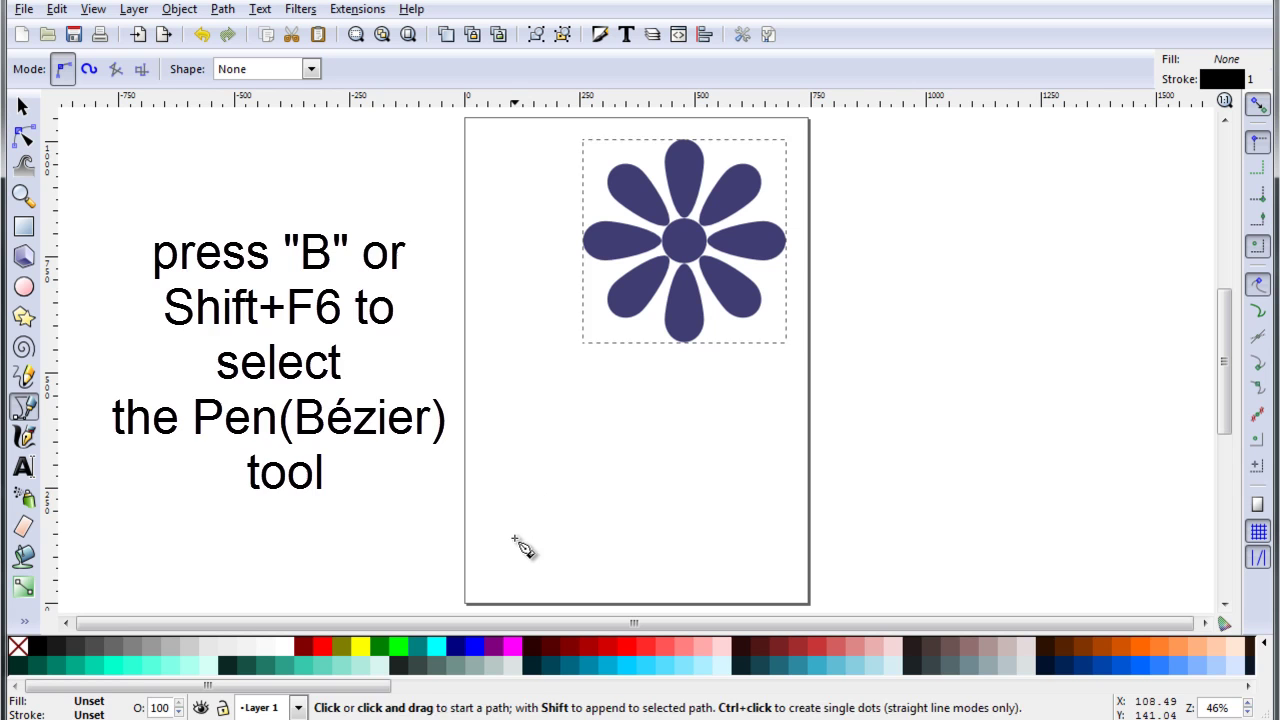
pyautogui.moveTo(514, 538); pyautogui.dragTo(563, 332)
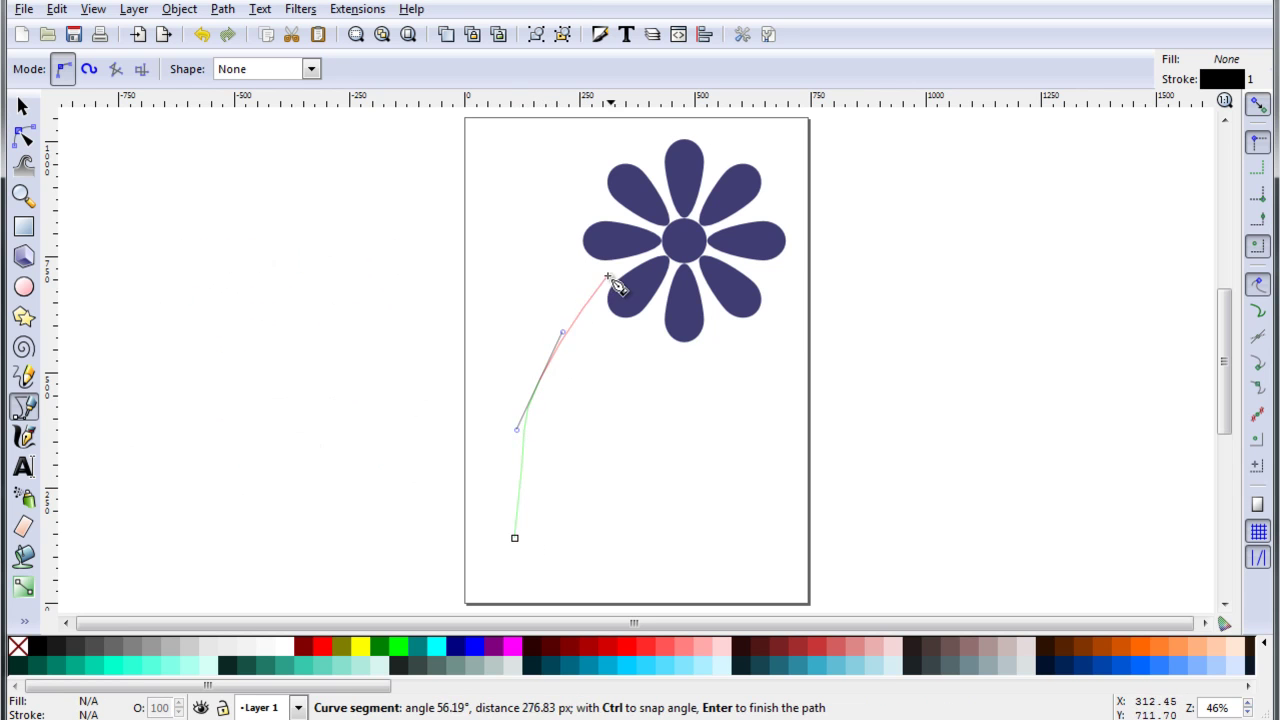
pyautogui.click(665, 250)
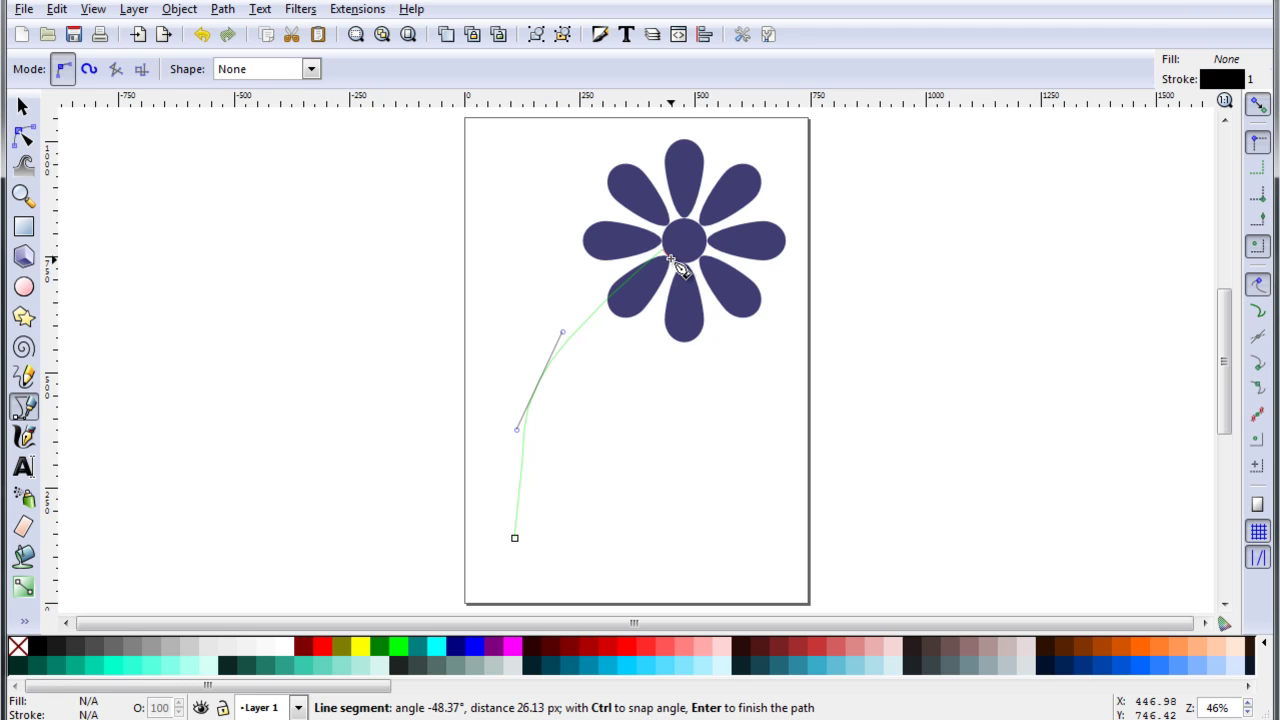
pyautogui.press('Return')
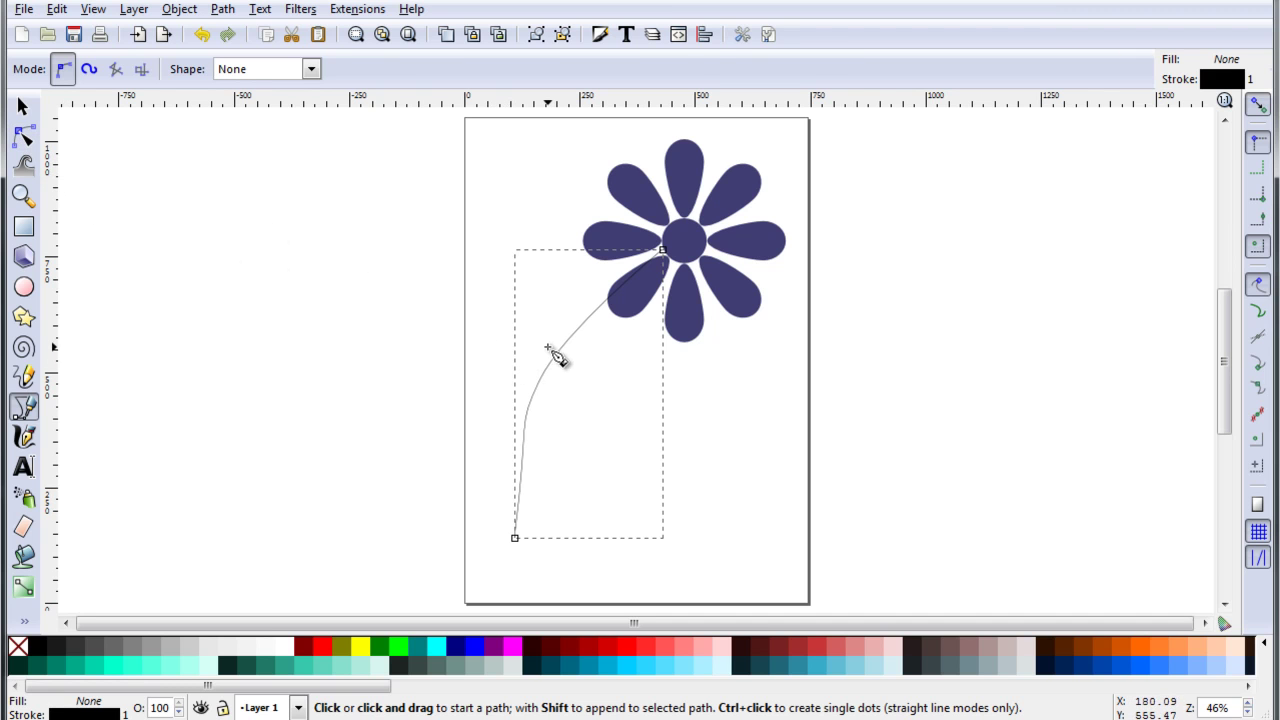
# Smooth the stem by adjusting its middle and bottom nodes and handles, then outset the path
pyautogui.press('n')
pyautogui.click(541, 381)
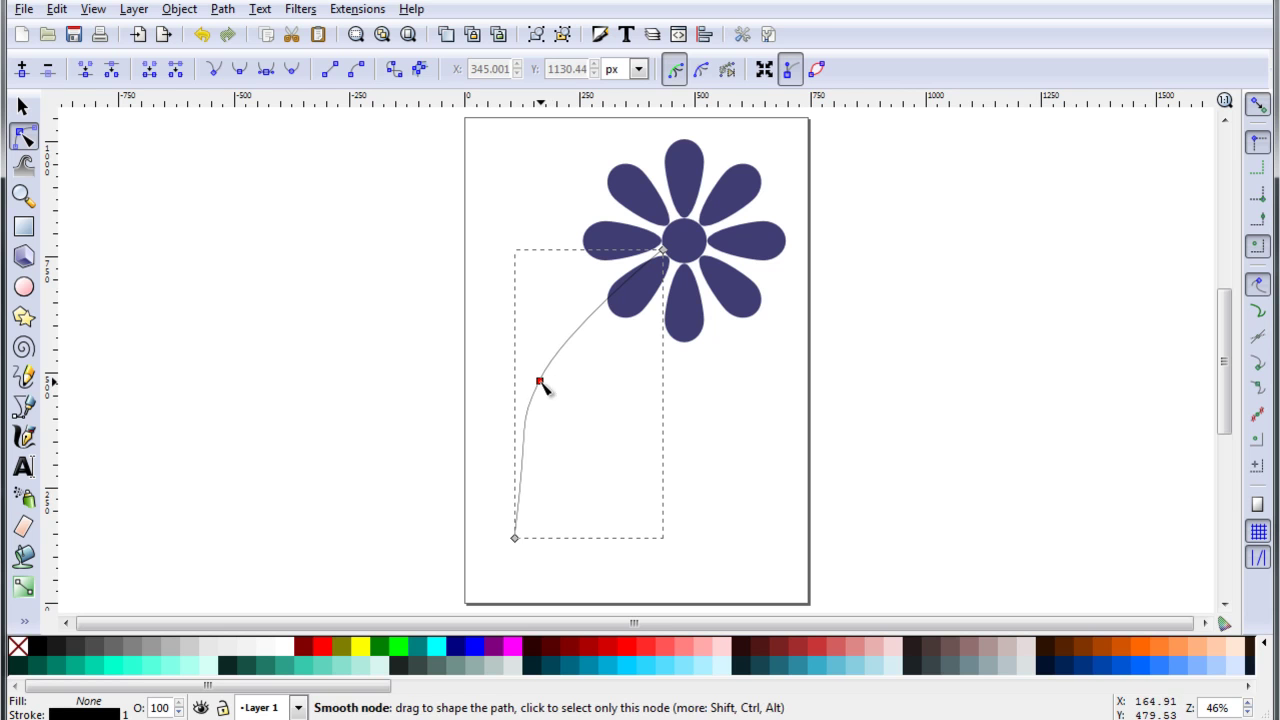
pyautogui.moveTo(544, 385); pyautogui.dragTo(577, 381)
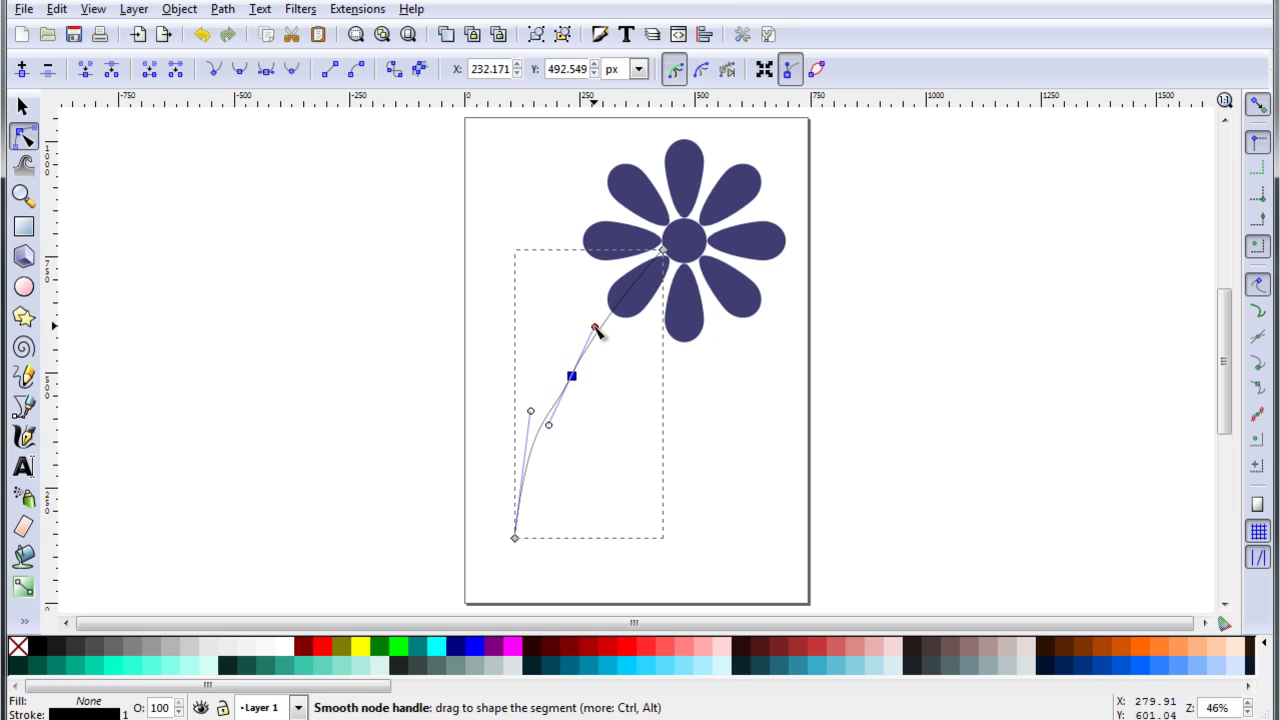
pyautogui.moveTo(595, 328); pyautogui.dragTo(603, 328)
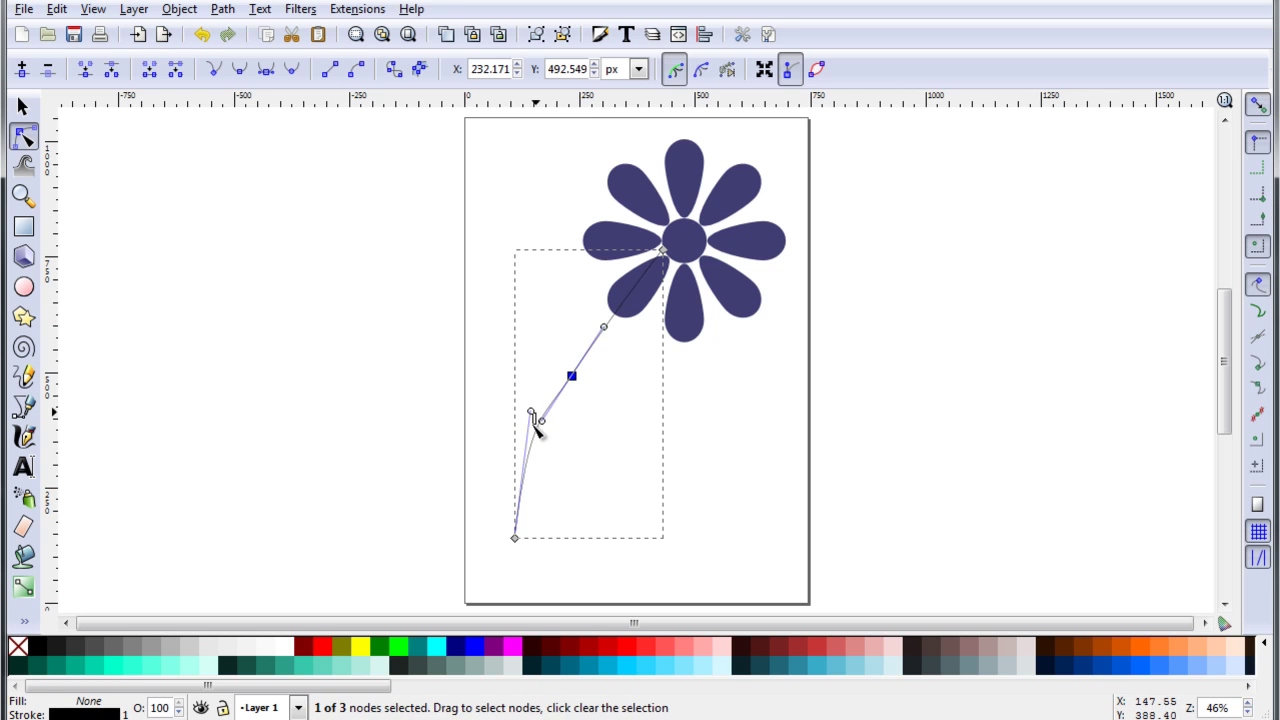
pyautogui.click(515, 538)
pyautogui.moveTo(530, 411); pyautogui.dragTo(530, 436)
pyautogui.moveTo(573, 377); pyautogui.dragTo(563, 372)
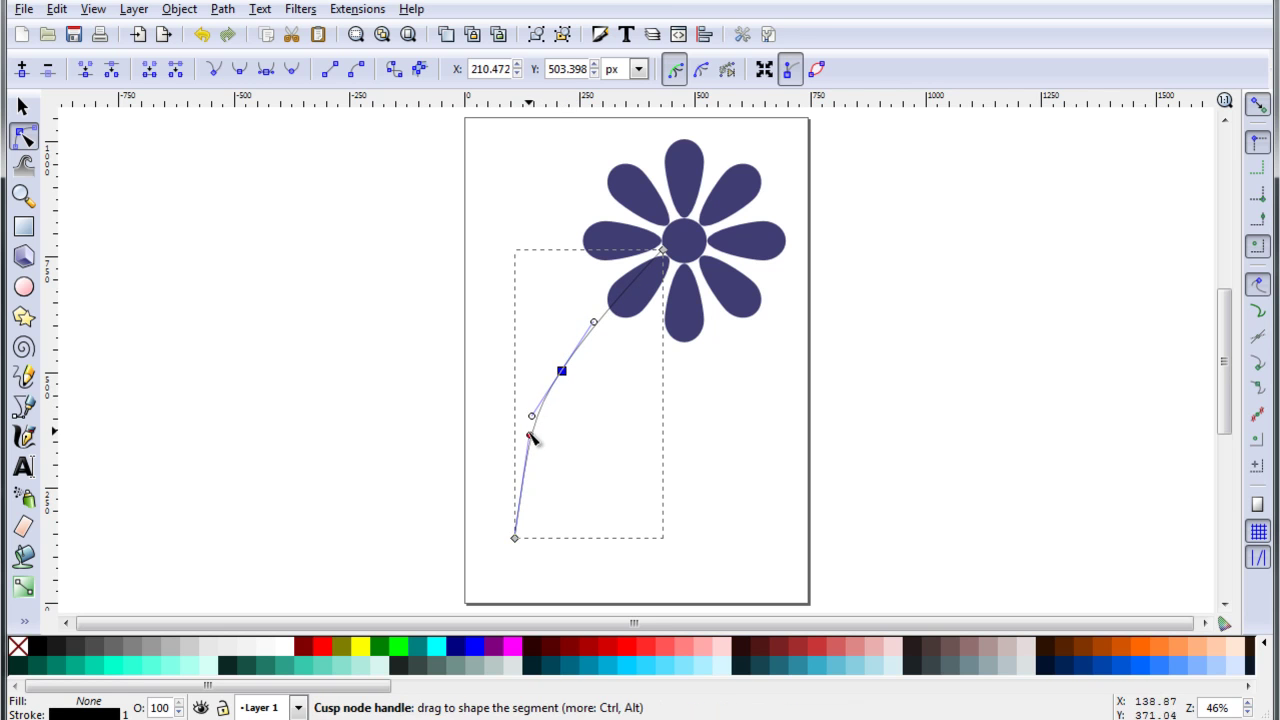
pyautogui.moveTo(529, 437); pyautogui.dragTo(521, 434)
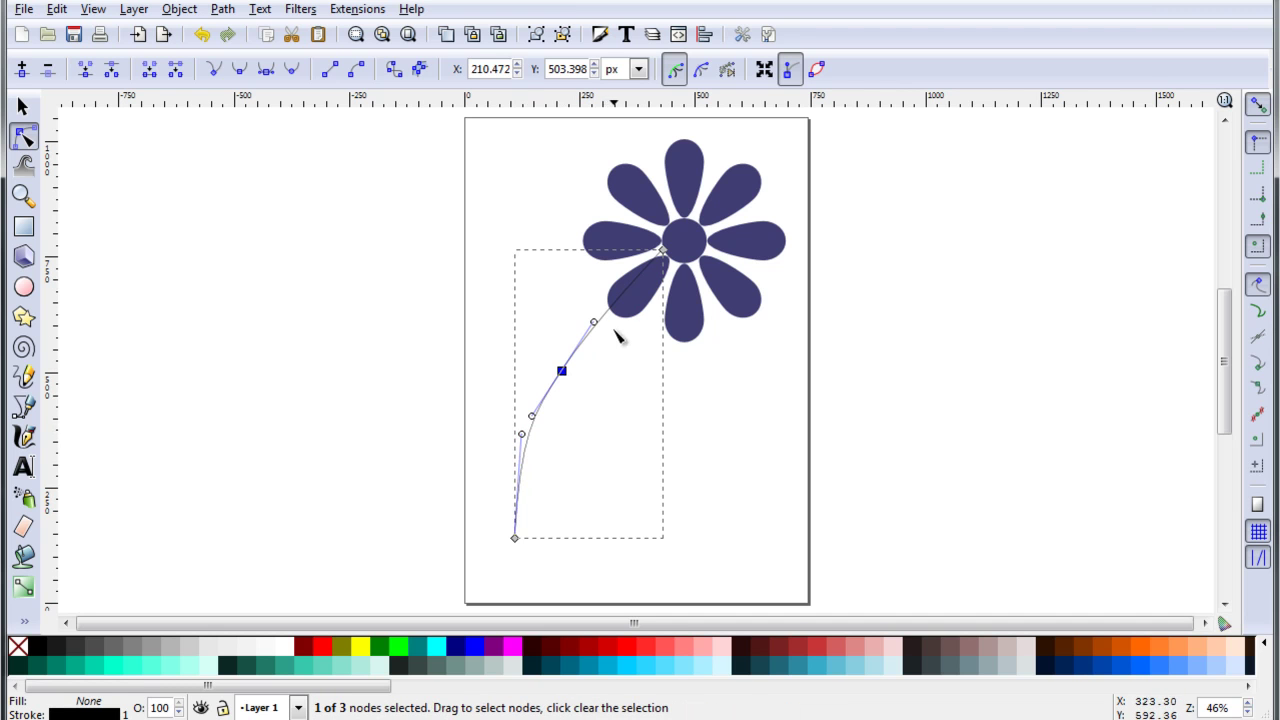
pyautogui.click(221, 10)
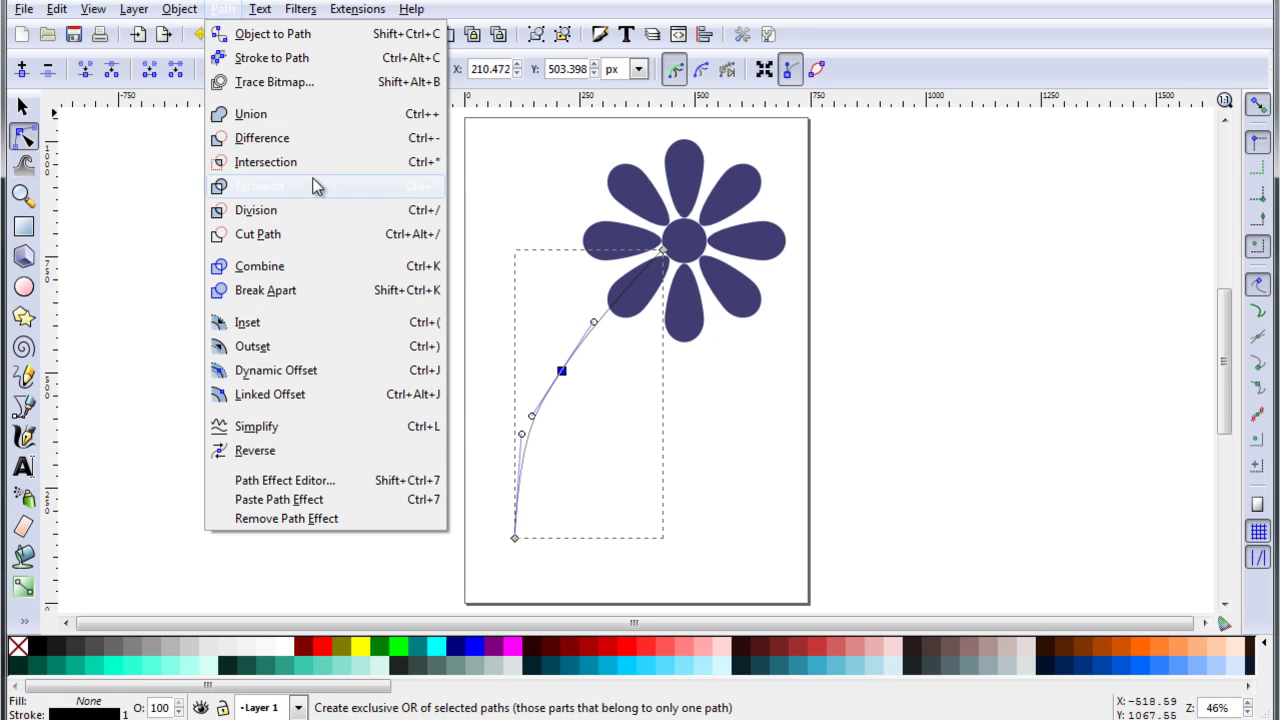
pyautogui.click(357, 352)
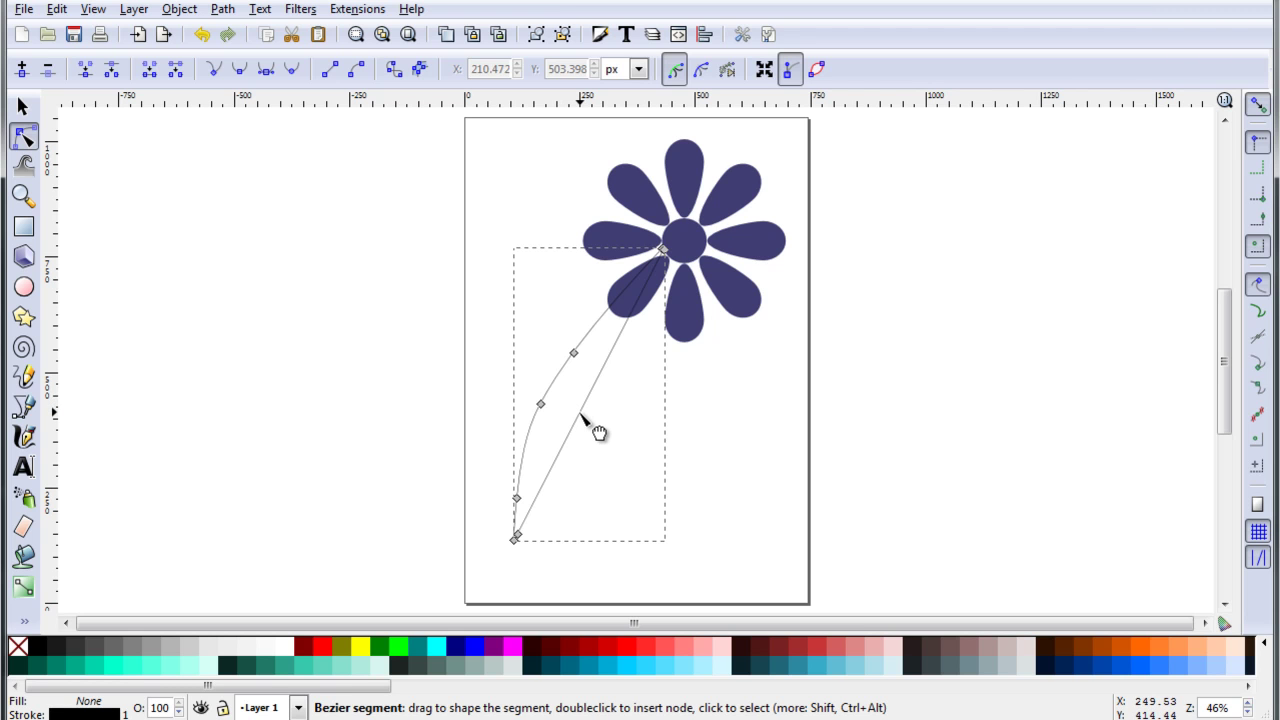
# Add a node on the stem's edge and bend the lower stem outline into a taper
pyautogui.doubleClick(581, 415)
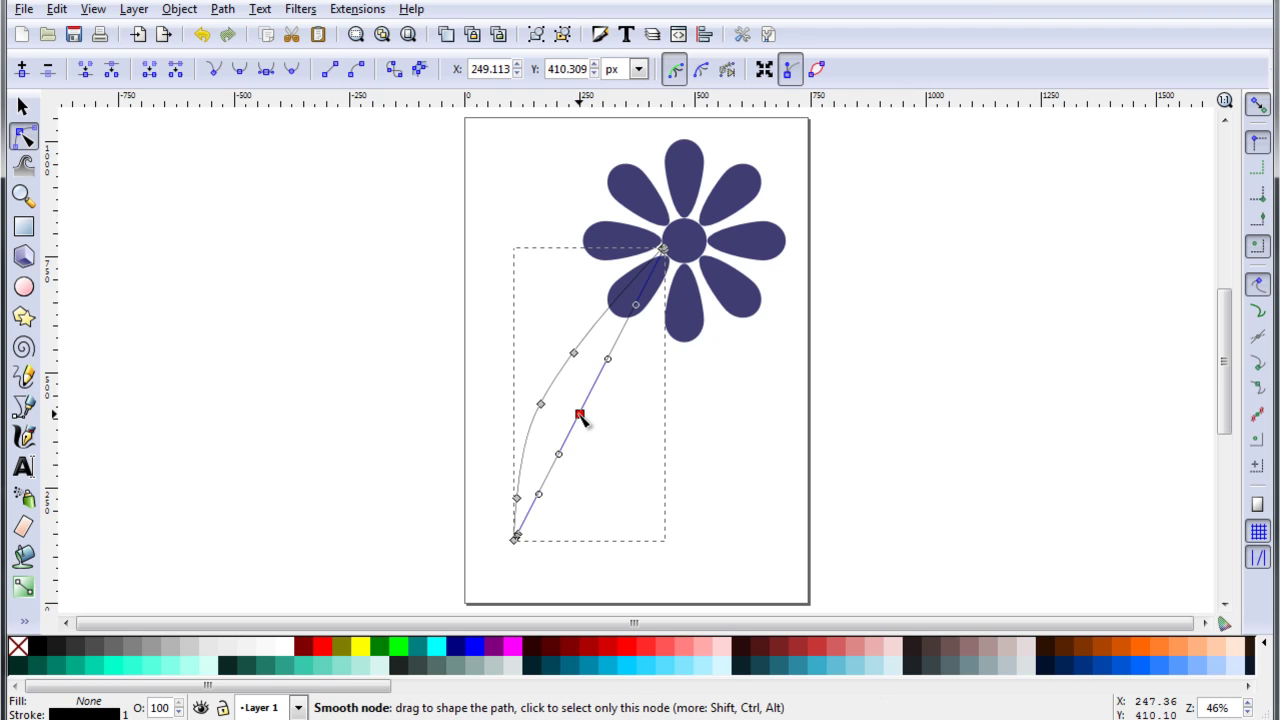
pyautogui.moveTo(581, 415); pyautogui.dragTo(563, 400)
pyautogui.moveTo(590, 343); pyautogui.dragTo(596, 345)
pyautogui.moveTo(539, 496)
pyautogui.mouseDown()
pyautogui.moveTo(519, 502)
pyautogui.moveTo(540, 503)
pyautogui.moveTo(535, 516)
pyautogui.mouseUp()
pyautogui.moveTo(569, 400); pyautogui.dragTo(567, 398)
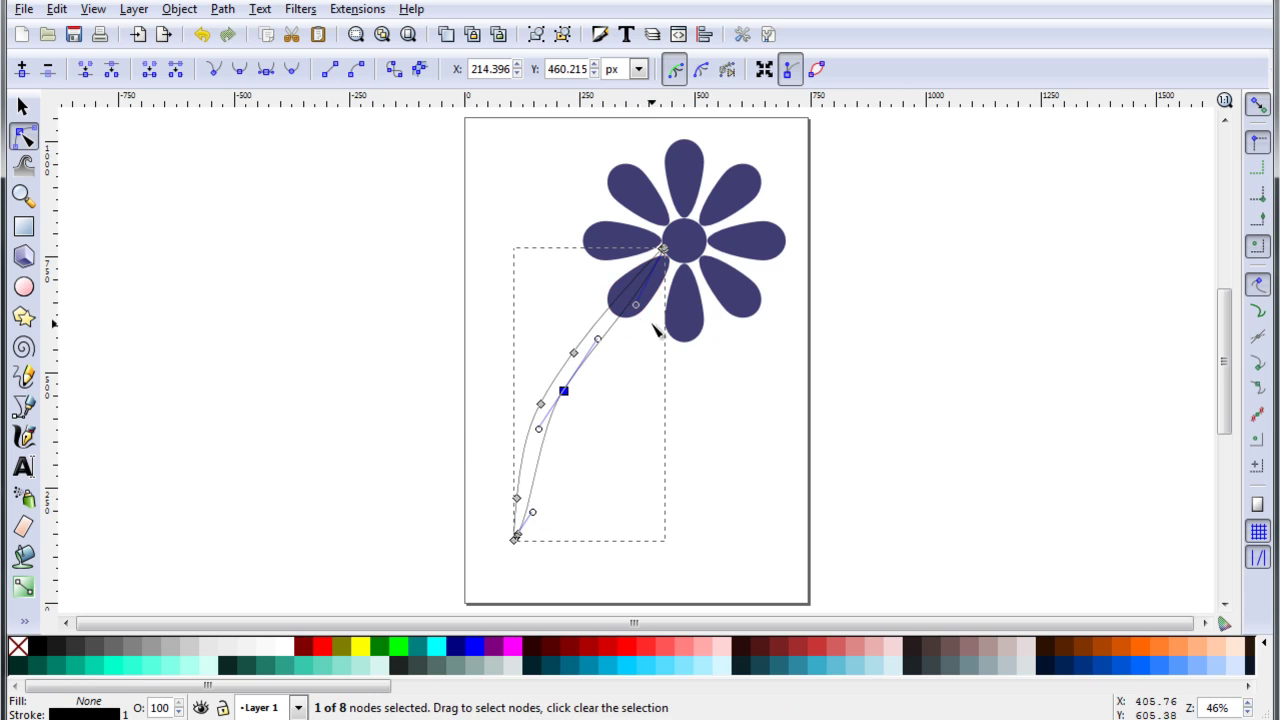
# Reshape the stem's top nodes so the tapering end meets the flower centre
pyautogui.scroll(3, 671, 251)
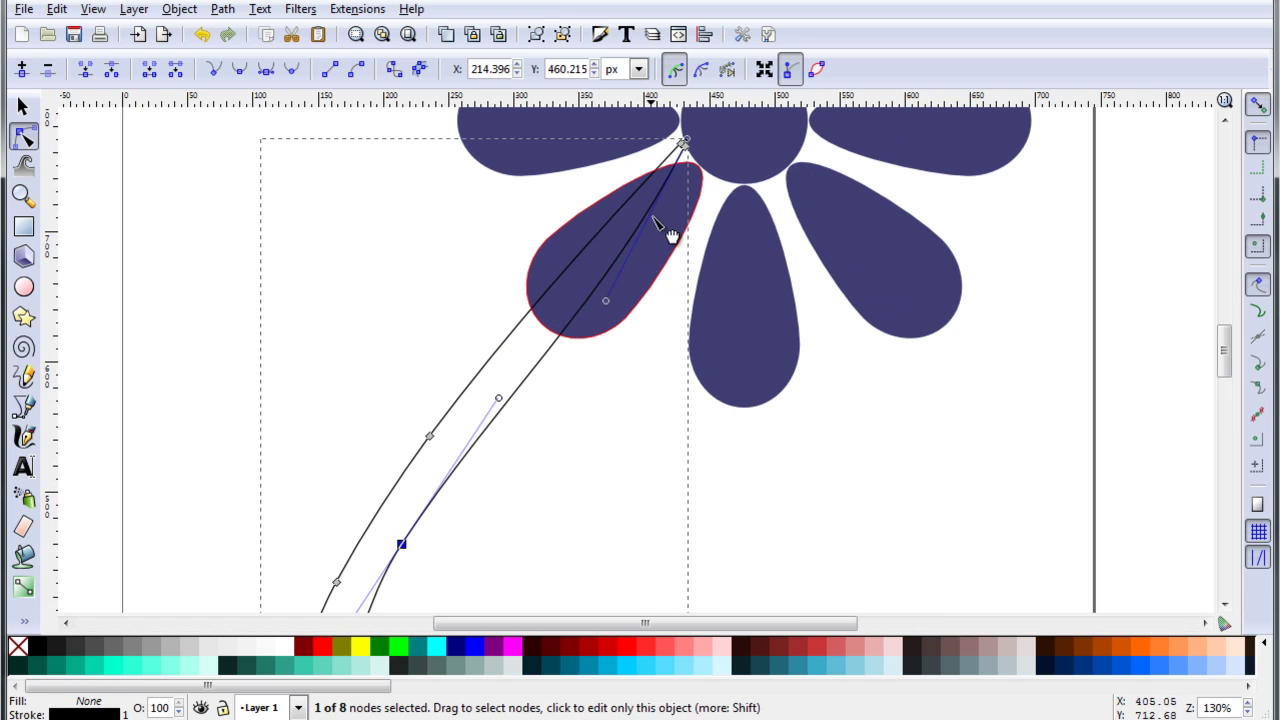
pyautogui.moveTo(620, 123); pyautogui.dragTo(760, 364)
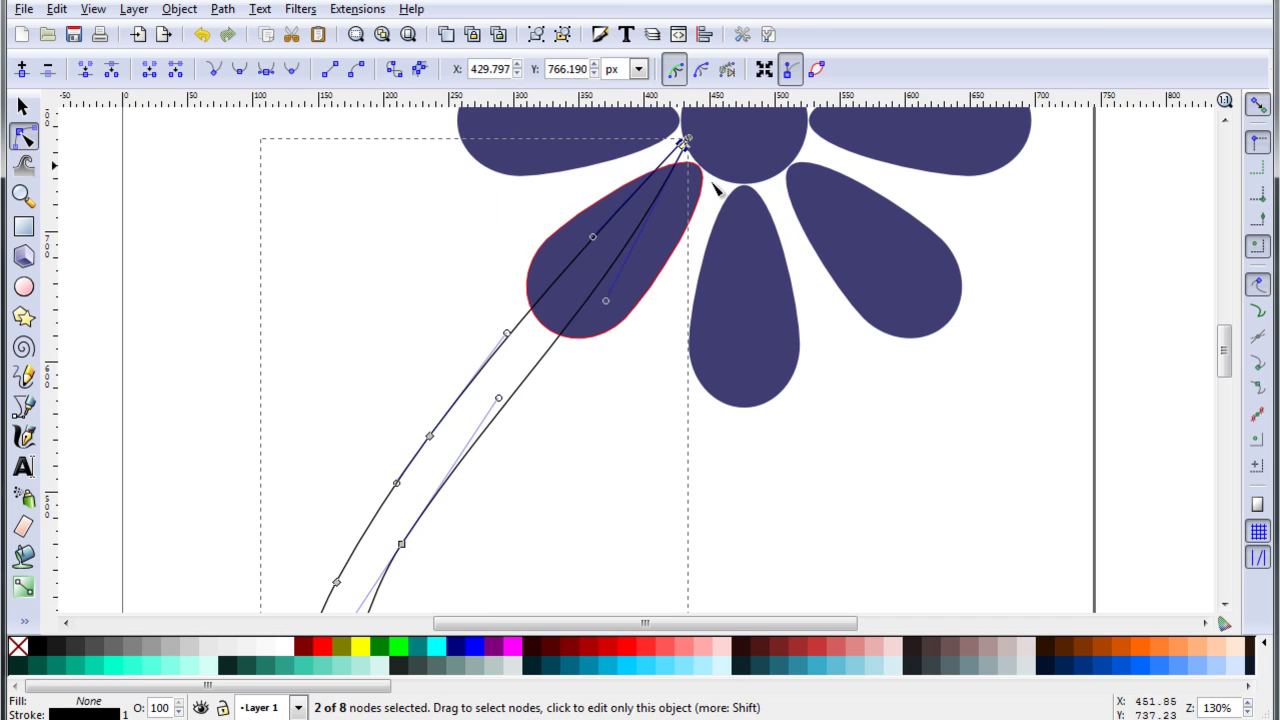
pyautogui.moveTo(686, 142); pyautogui.dragTo(706, 166)
pyautogui.moveTo(526, 129); pyautogui.dragTo(757, 351)
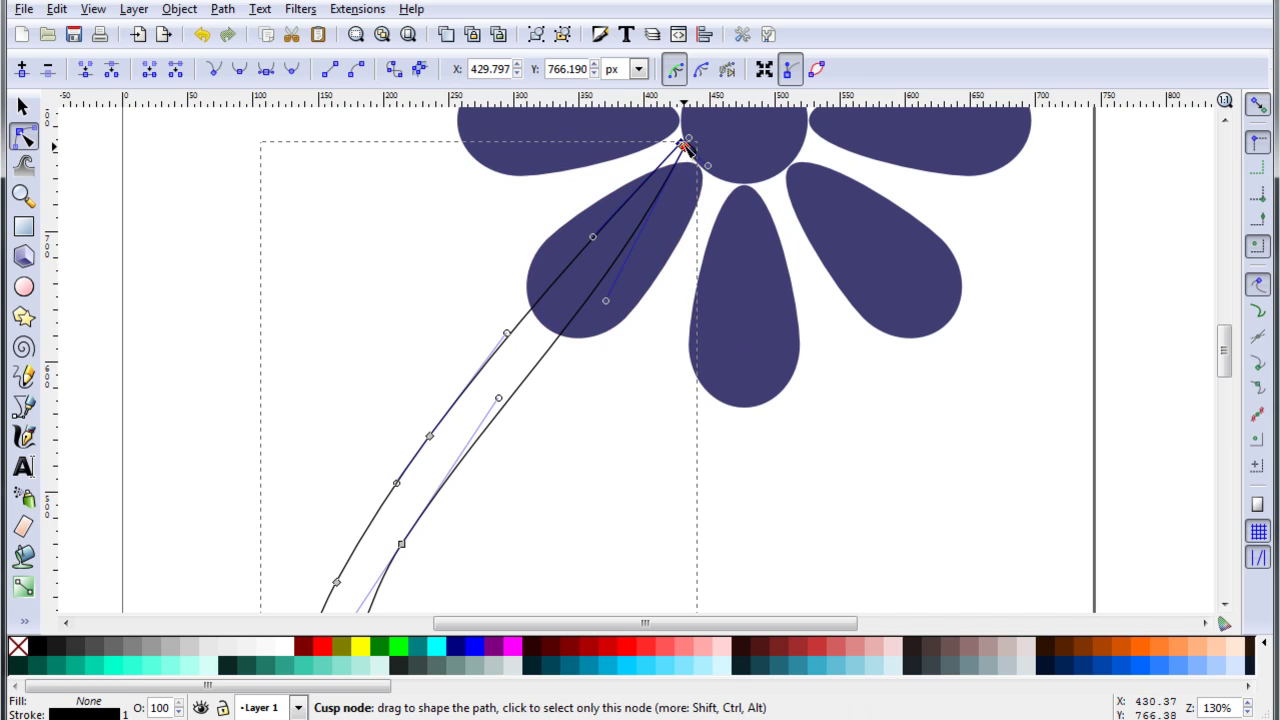
pyautogui.moveTo(486, 114); pyautogui.dragTo(814, 357)
pyautogui.moveTo(686, 138); pyautogui.dragTo(718, 170)
pyautogui.moveTo(645, 330); pyautogui.dragTo(626, 305)
pyautogui.moveTo(622, 261); pyautogui.dragTo(606, 249)
pyautogui.moveTo(621, 301); pyautogui.dragTo(609, 296)
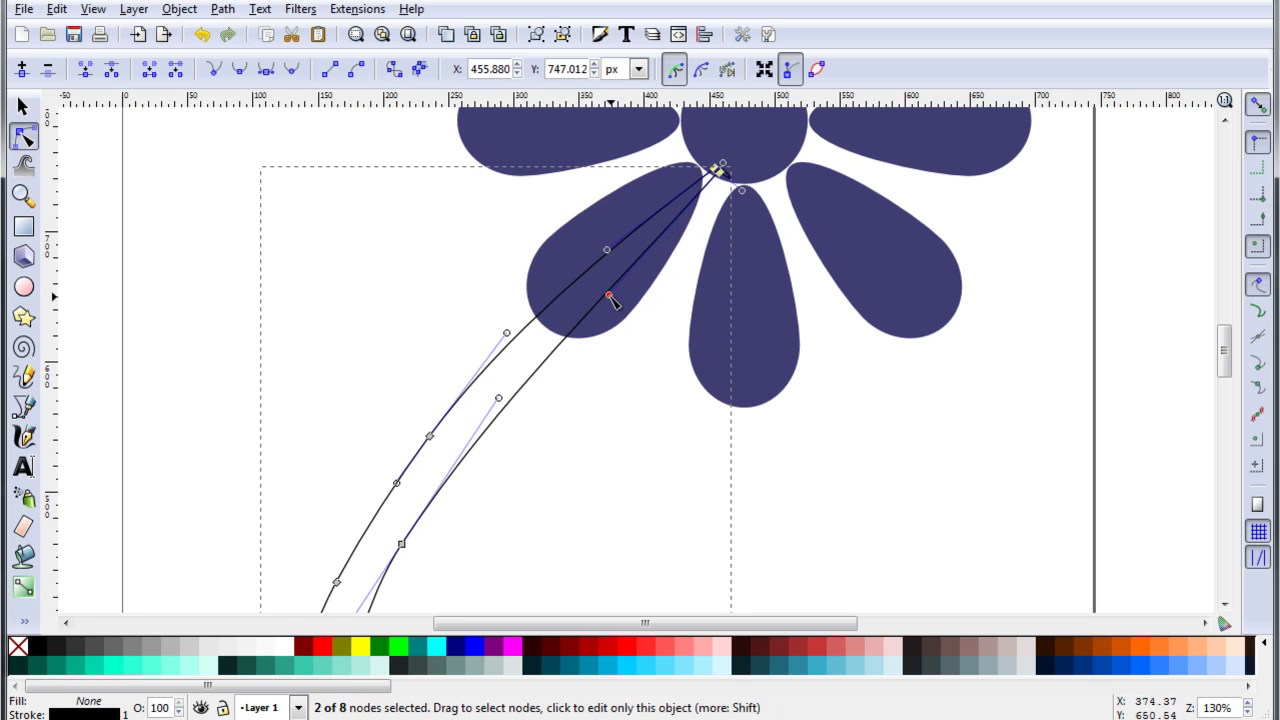
pyautogui.press('-')
pyautogui.press('-')
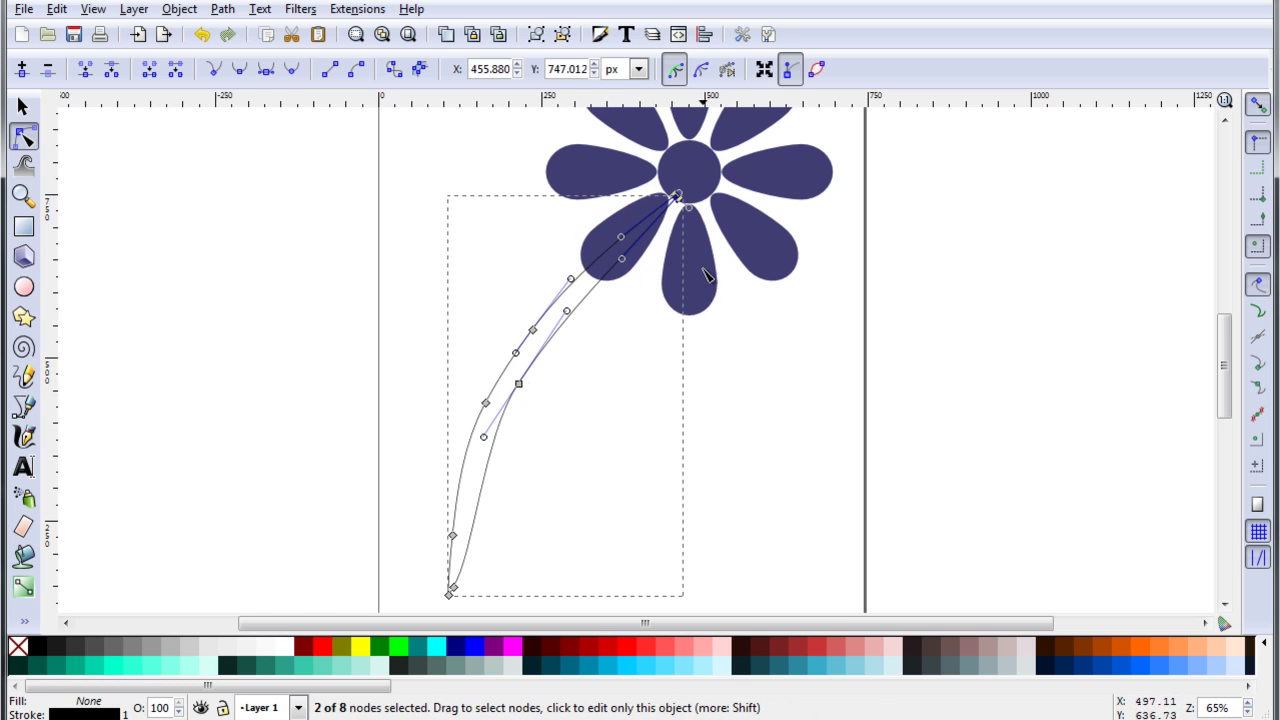
pyautogui.scroll(1, 750, 274)
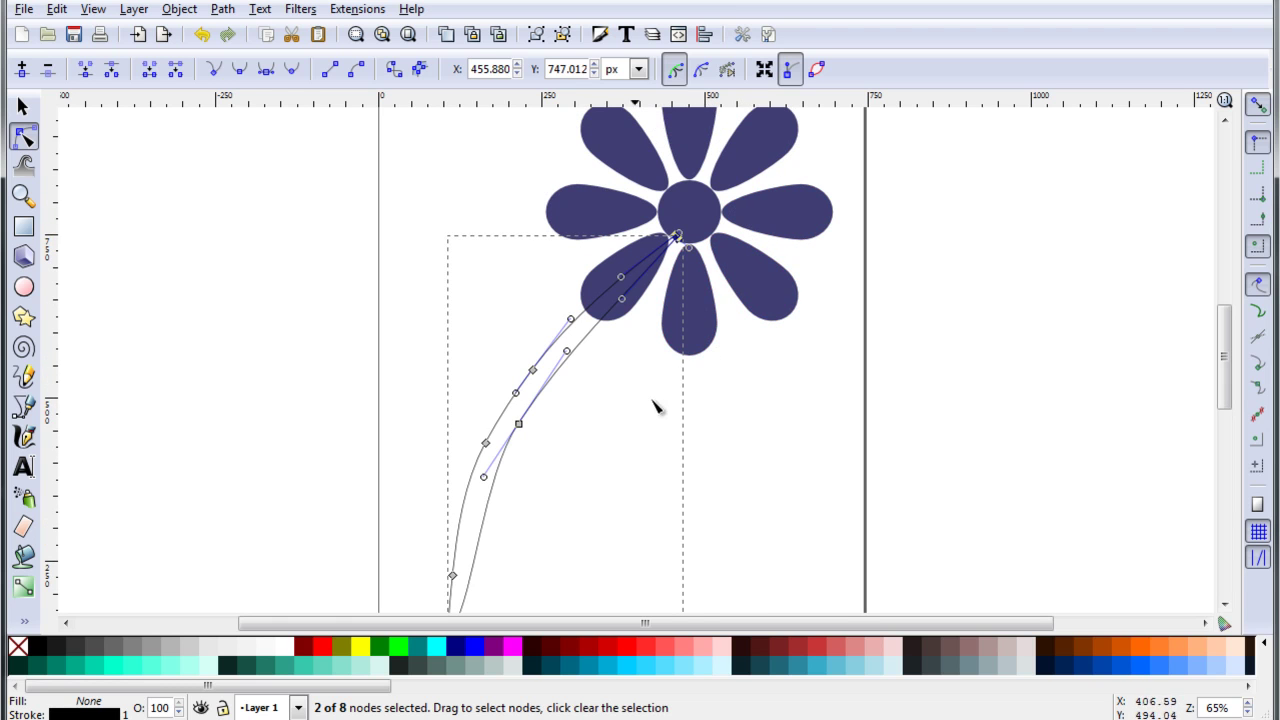
# Give the stem a flat navy fill and set its stroke to No paint
pyautogui.press('s')
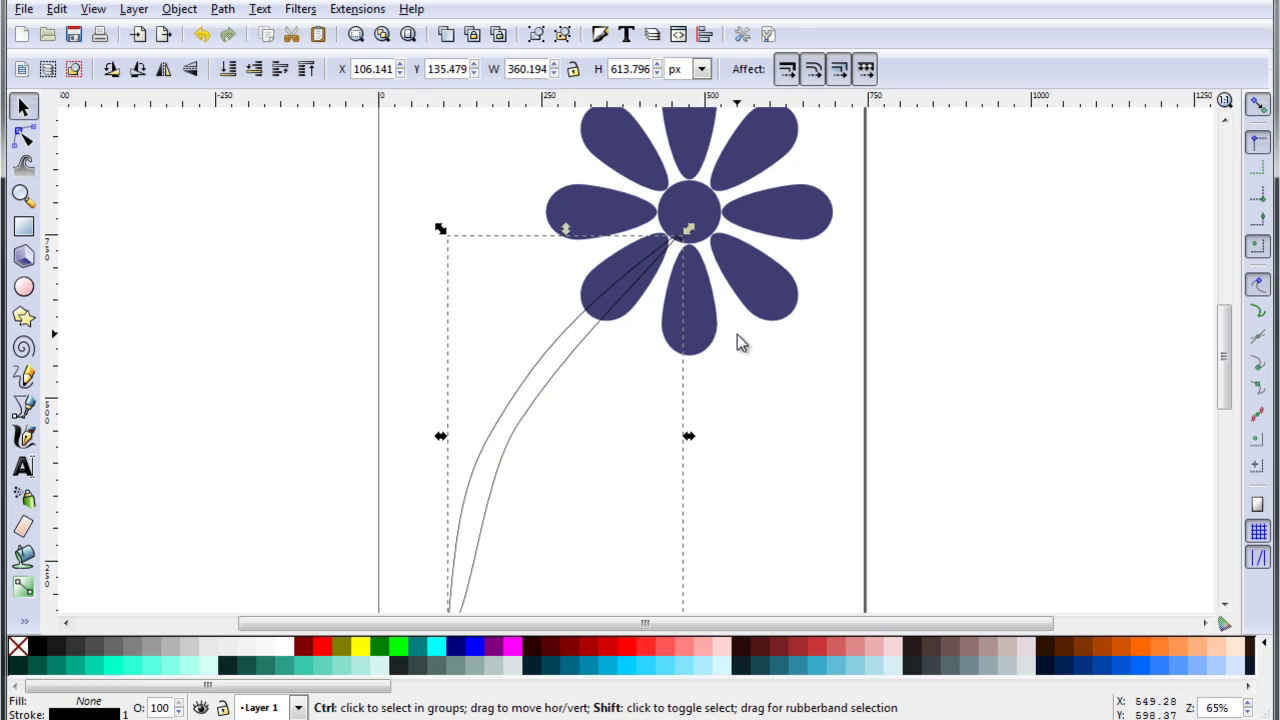
pyautogui.hotkey('ctrl', 'shift', 'f')
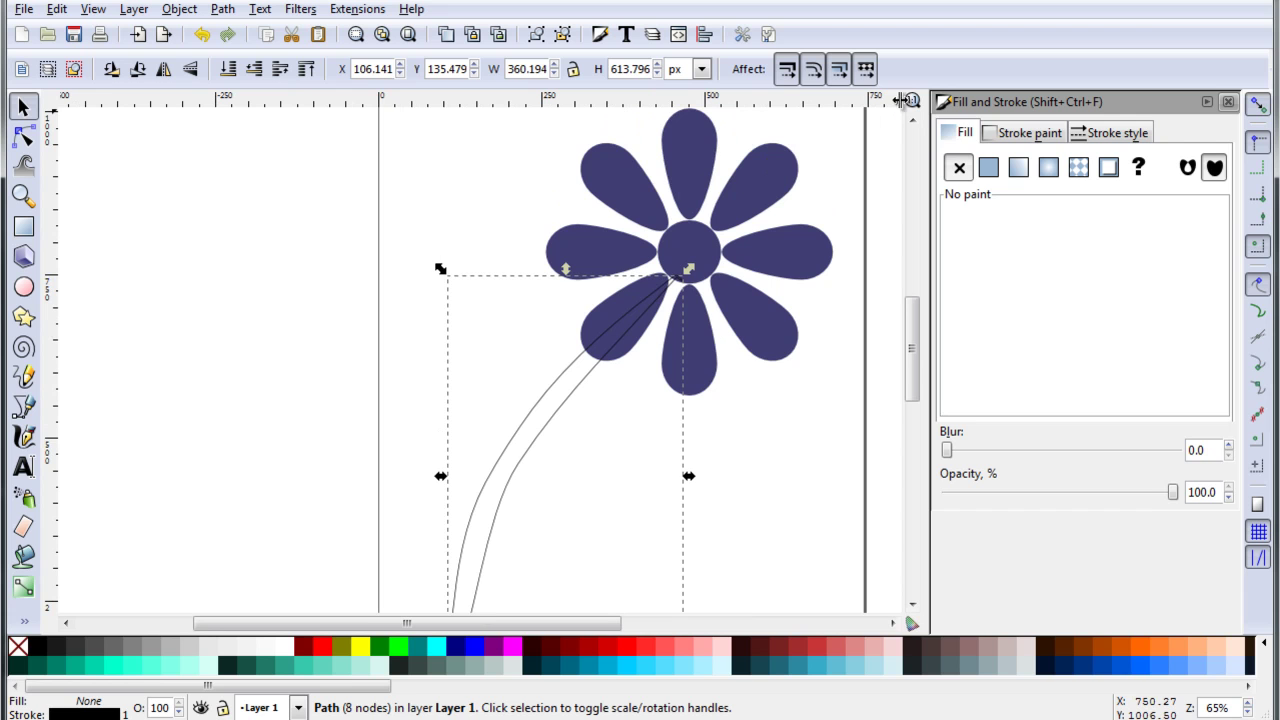
pyautogui.click(988, 168)
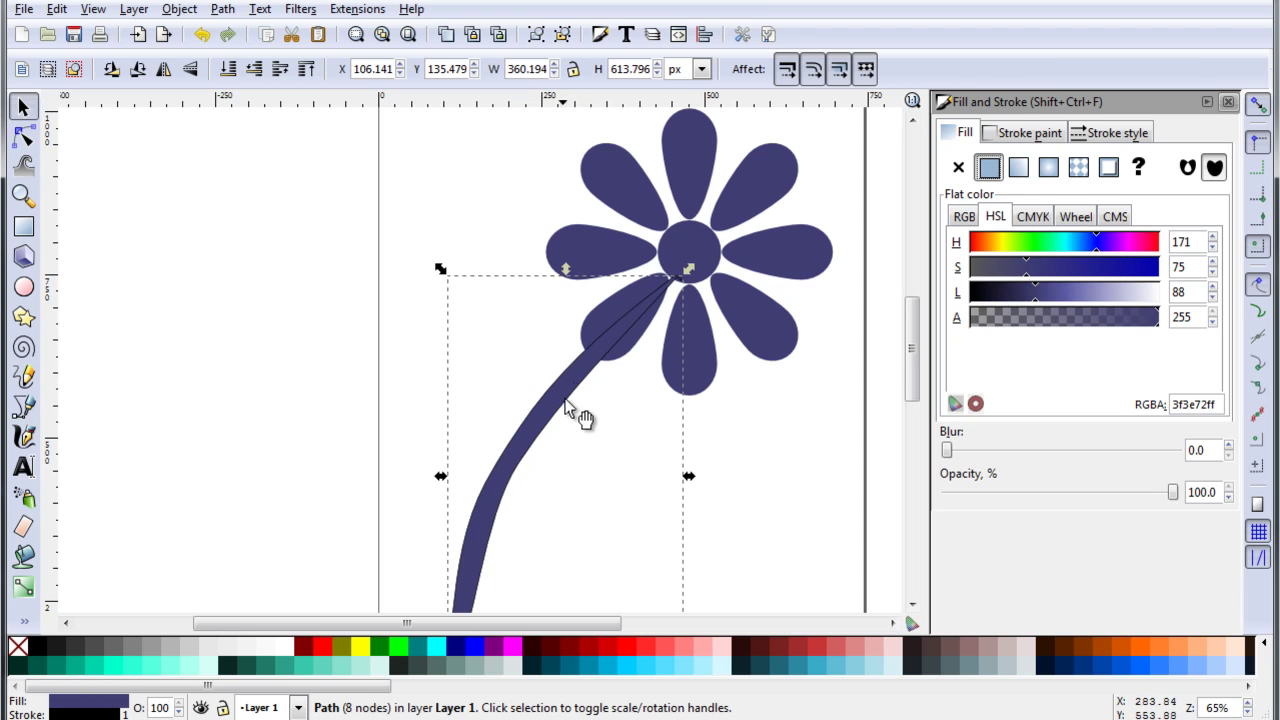
pyautogui.click(1047, 128)
pyautogui.click(958, 168)
pyautogui.click(988, 167)
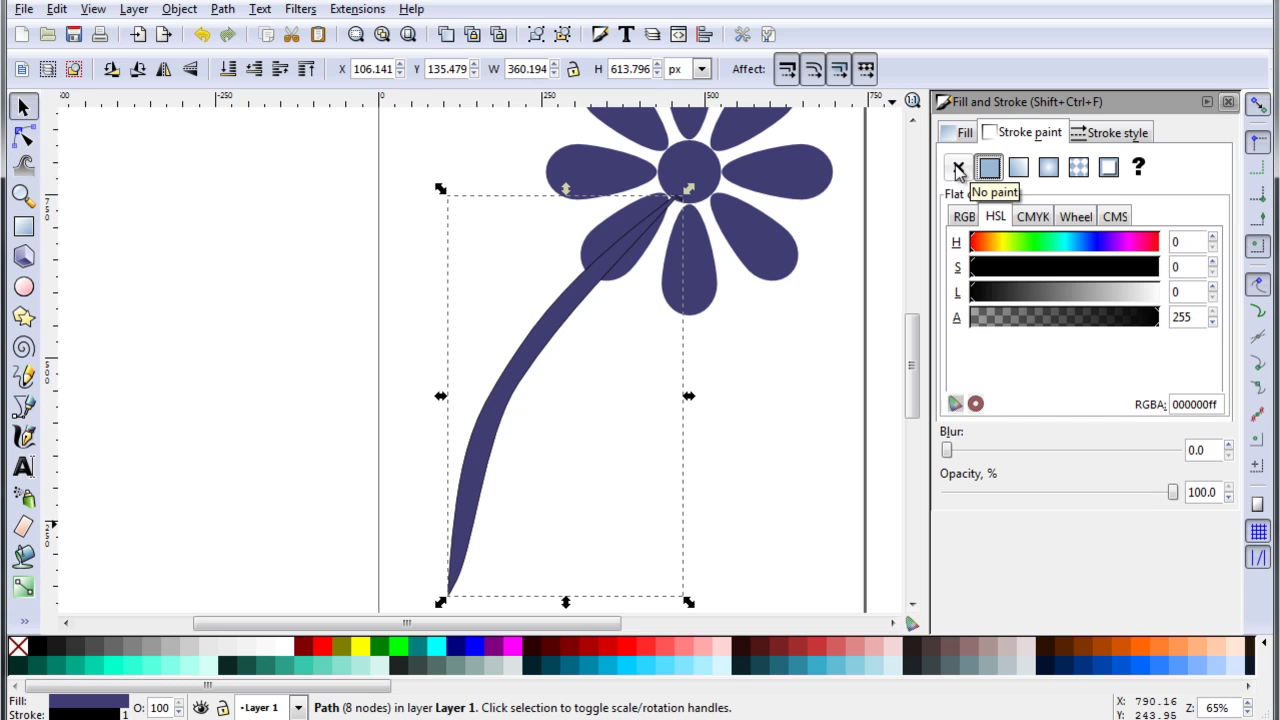
pyautogui.click(957, 168)
pyautogui.press('5')
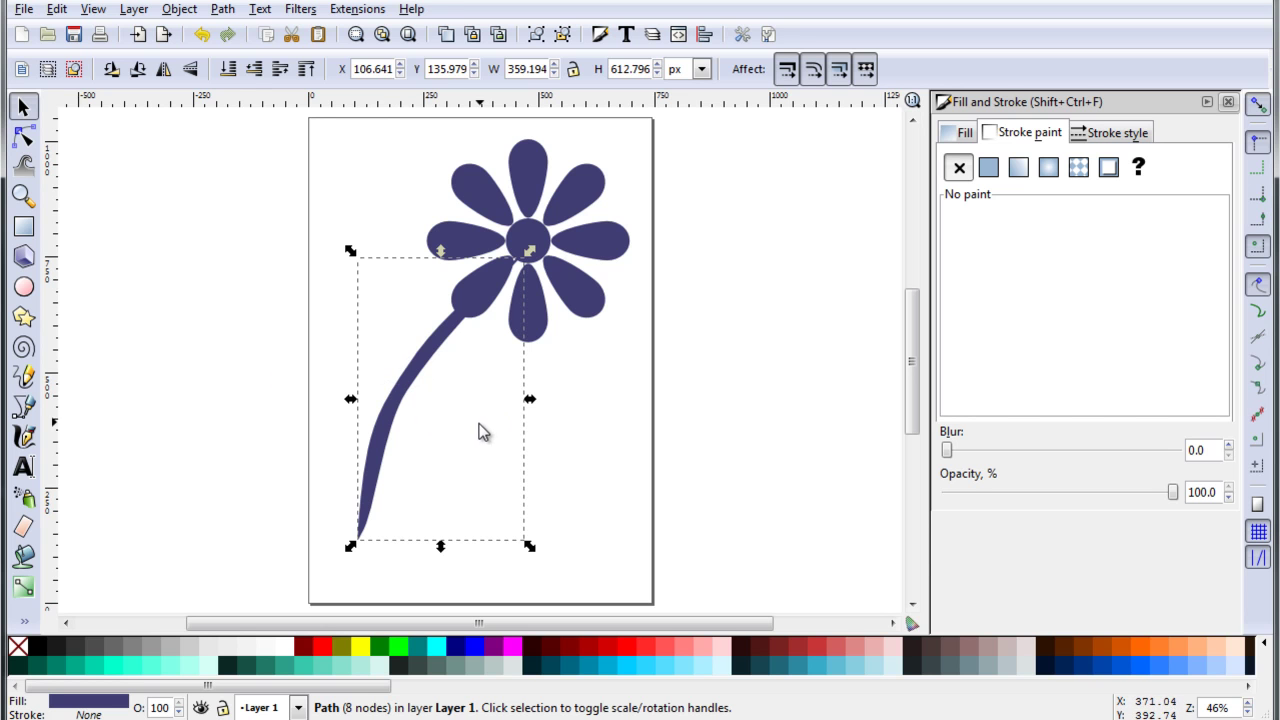
# Draw a tall ellipse just left of the stem's midpoint and convert it to a path
pyautogui.press('KP_4')
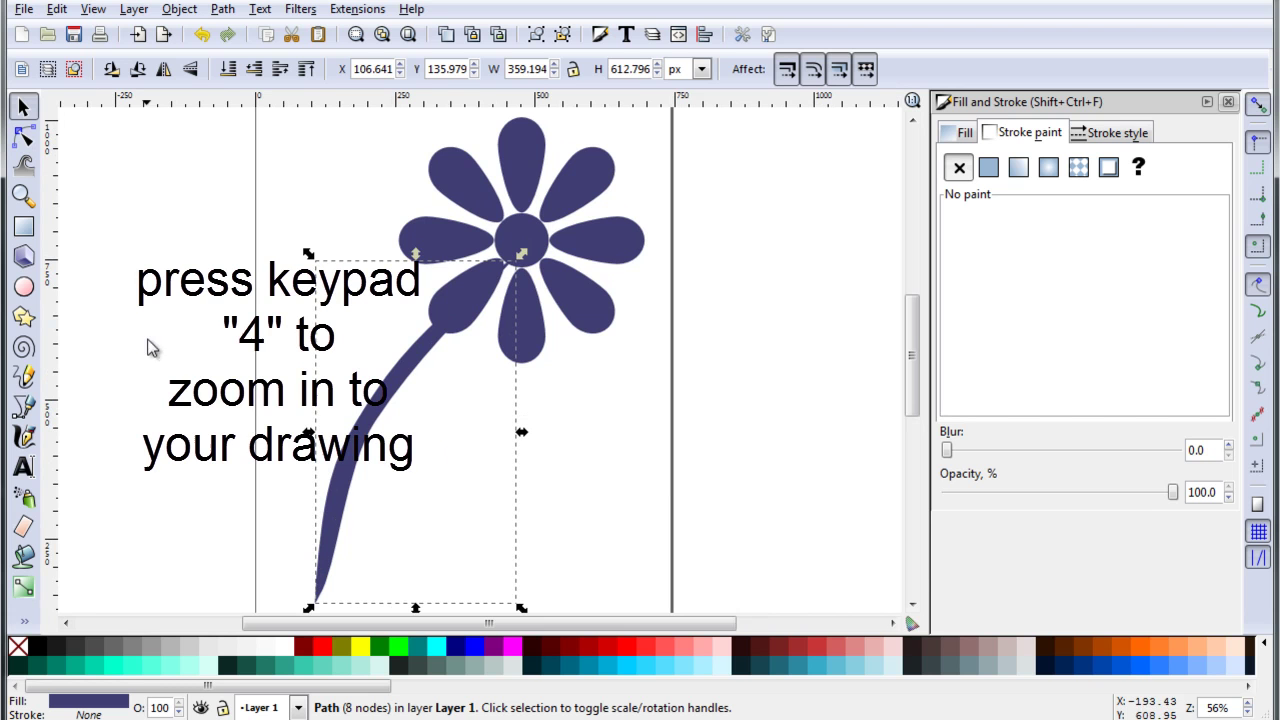
pyautogui.click(24, 288)
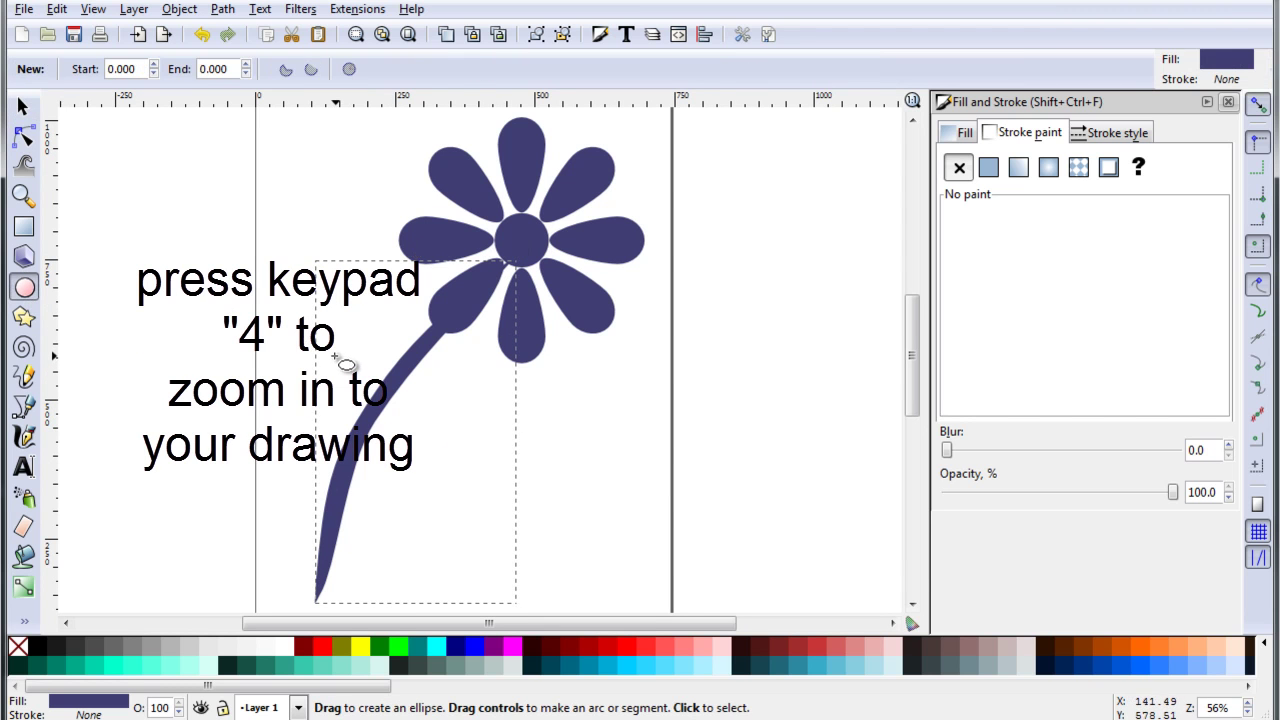
pyautogui.press('ctrl')
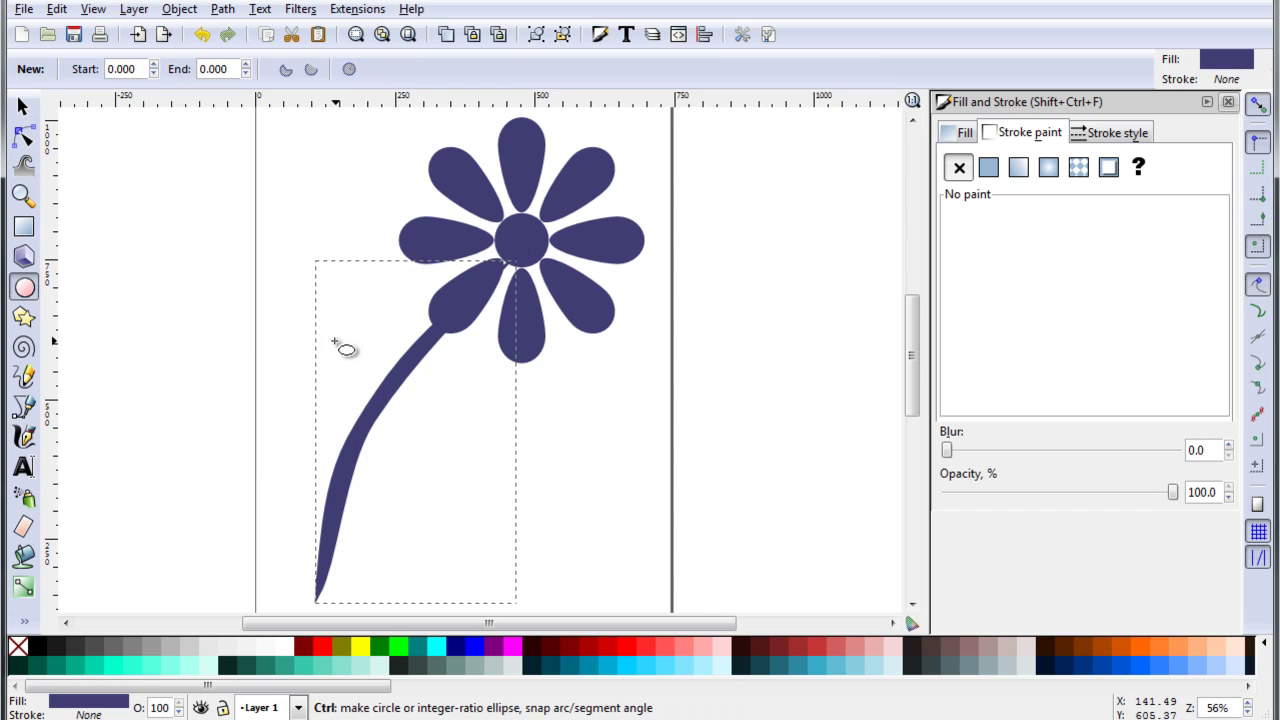
pyautogui.moveTo(333, 333); pyautogui.dragTo(372, 426)
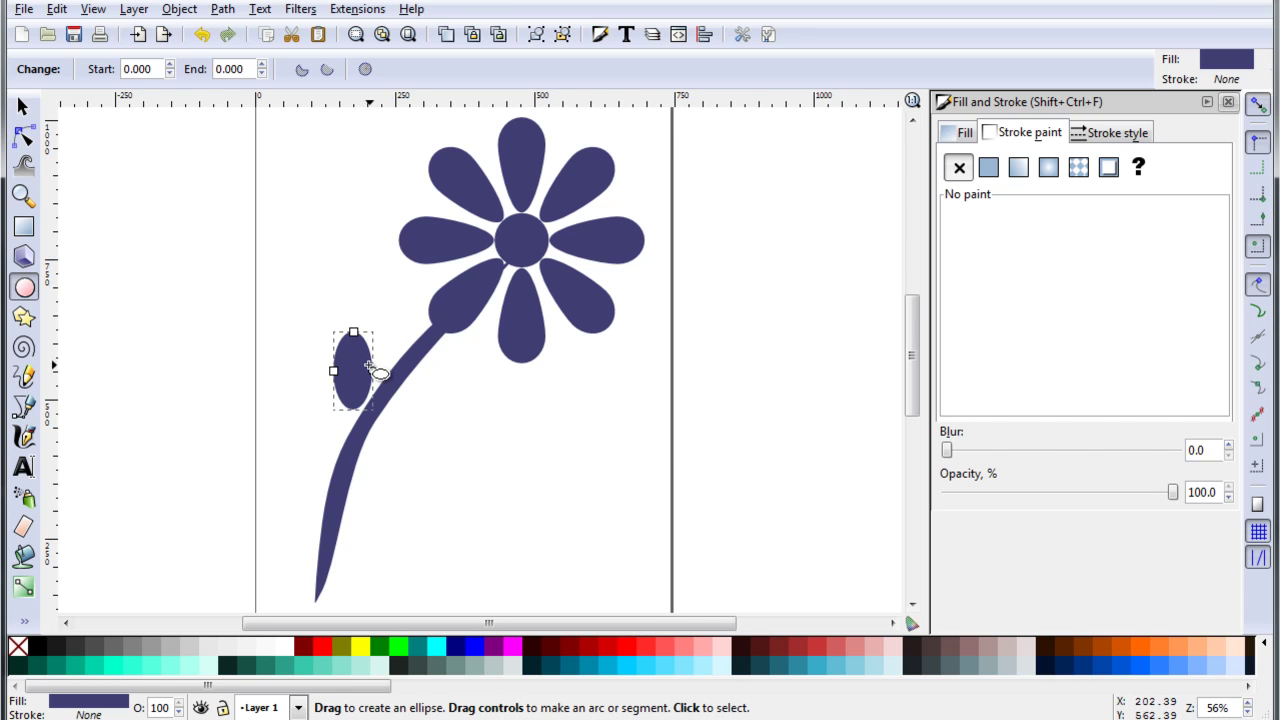
pyautogui.hotkey('ctrl', 'shift', 'c')
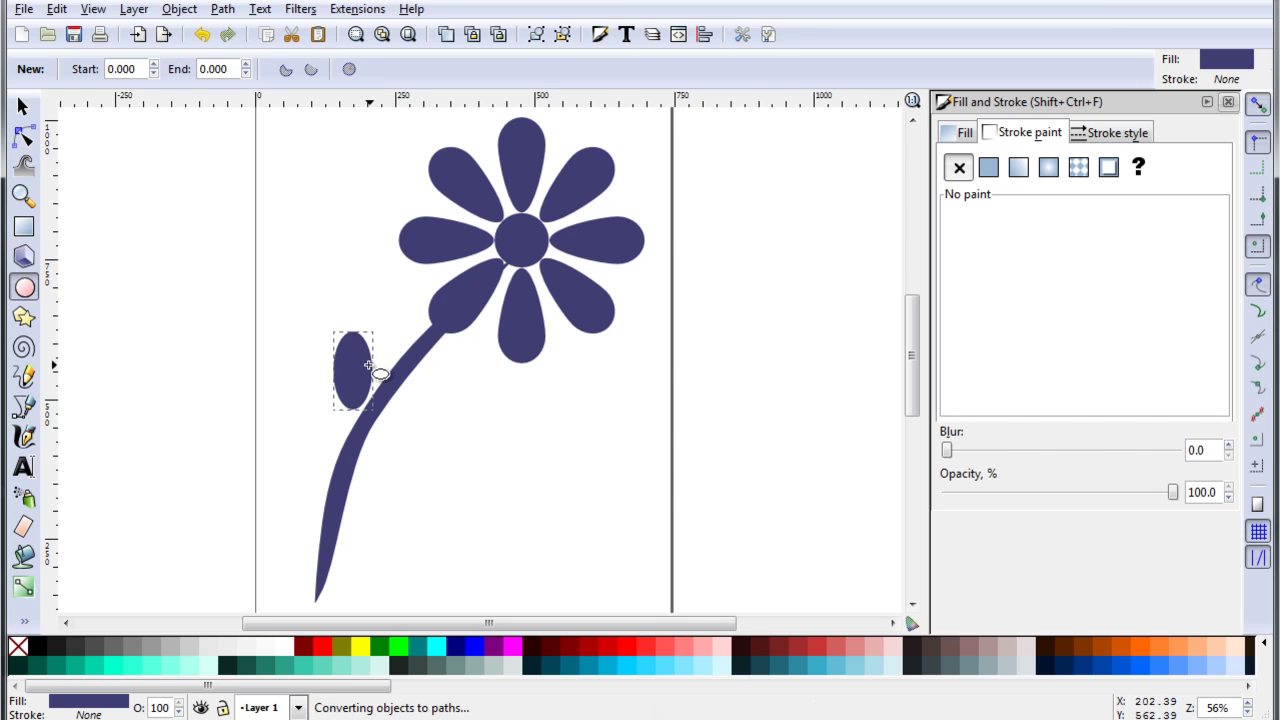
# Drag the ellipse's nodes into a leaf with a pointed top and widened, curved sides
pyautogui.click(25, 138)
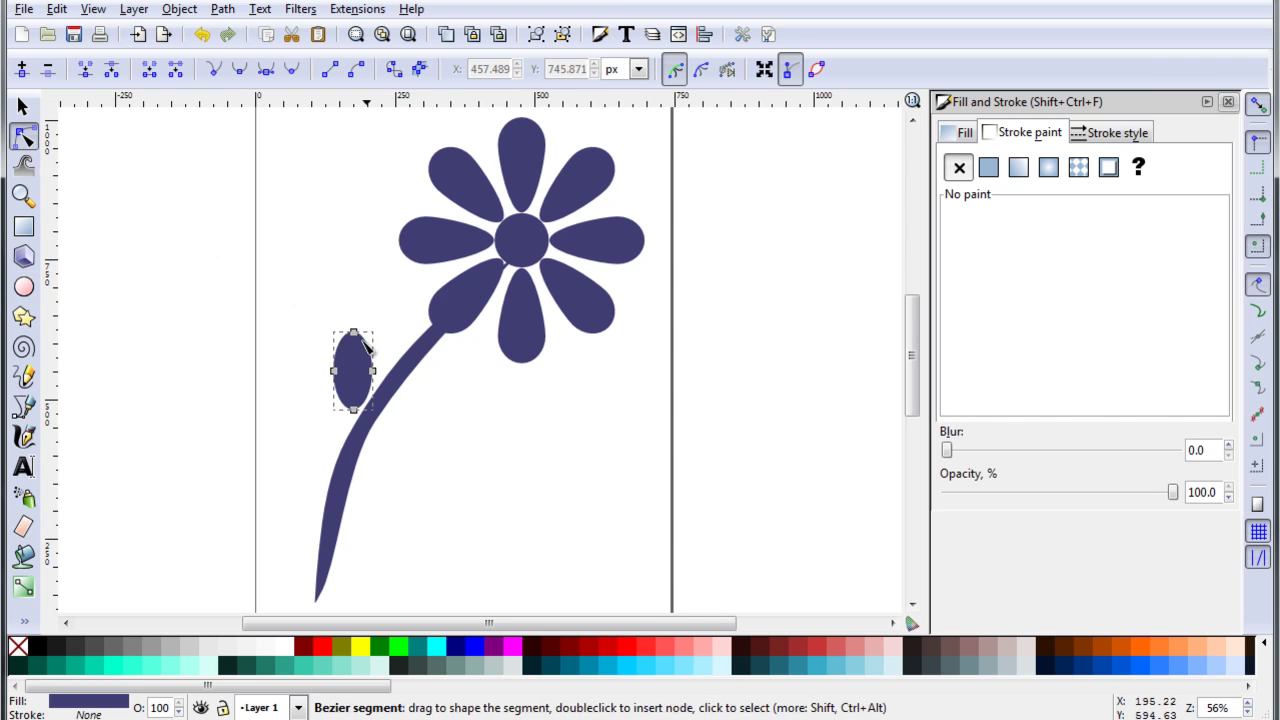
pyautogui.scroll(3, 360, 372)
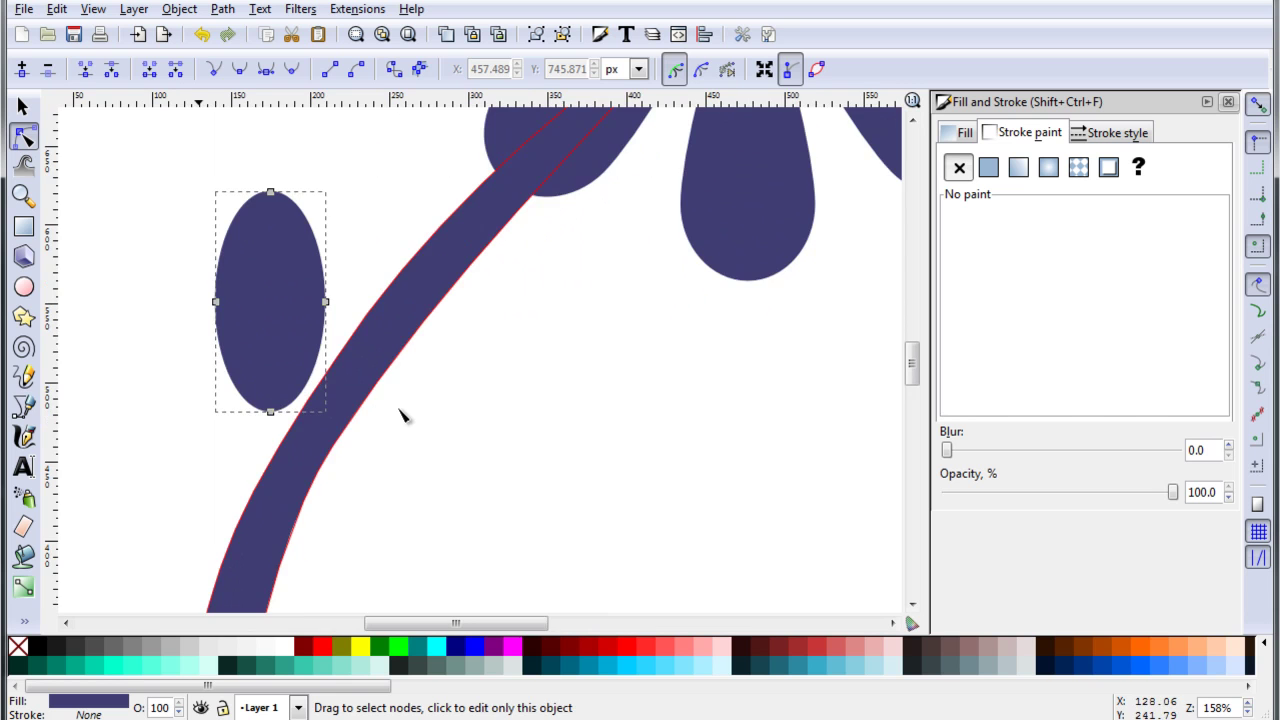
pyautogui.moveTo(437, 394); pyautogui.dragTo(700, 500)
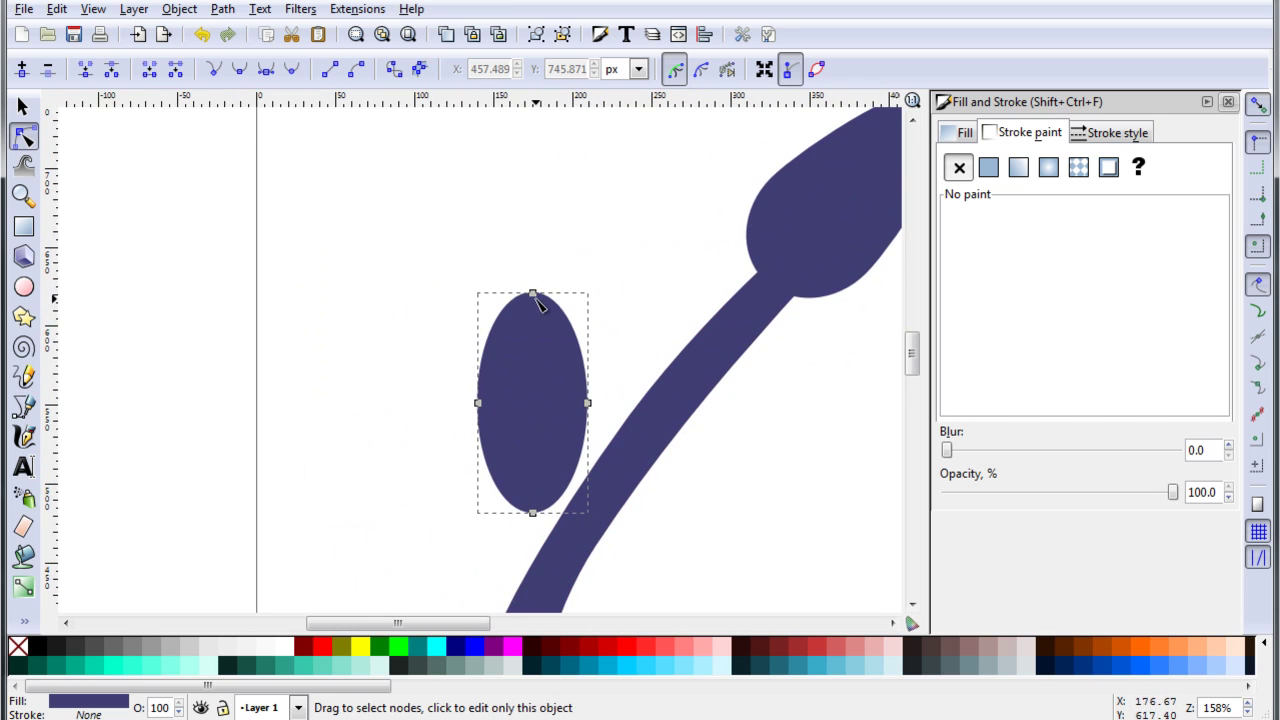
pyautogui.moveTo(533, 294); pyautogui.dragTo(367, 143)
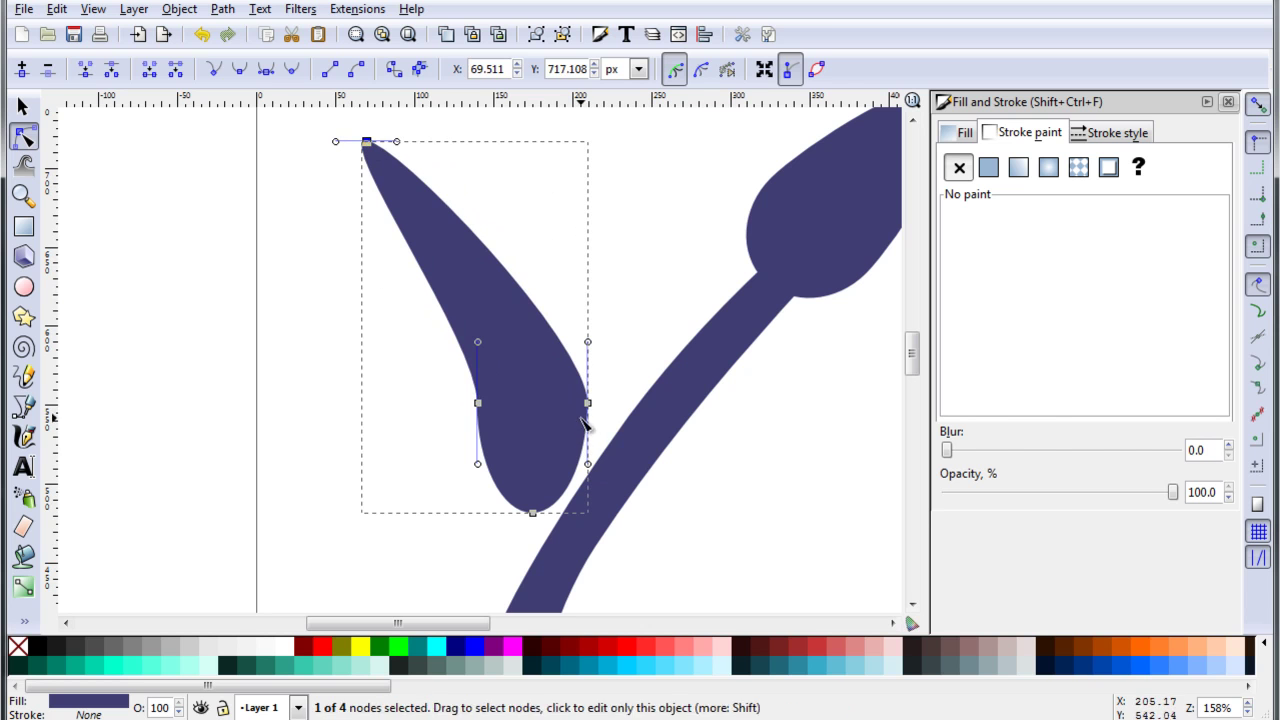
pyautogui.moveTo(588, 403); pyautogui.dragTo(632, 270)
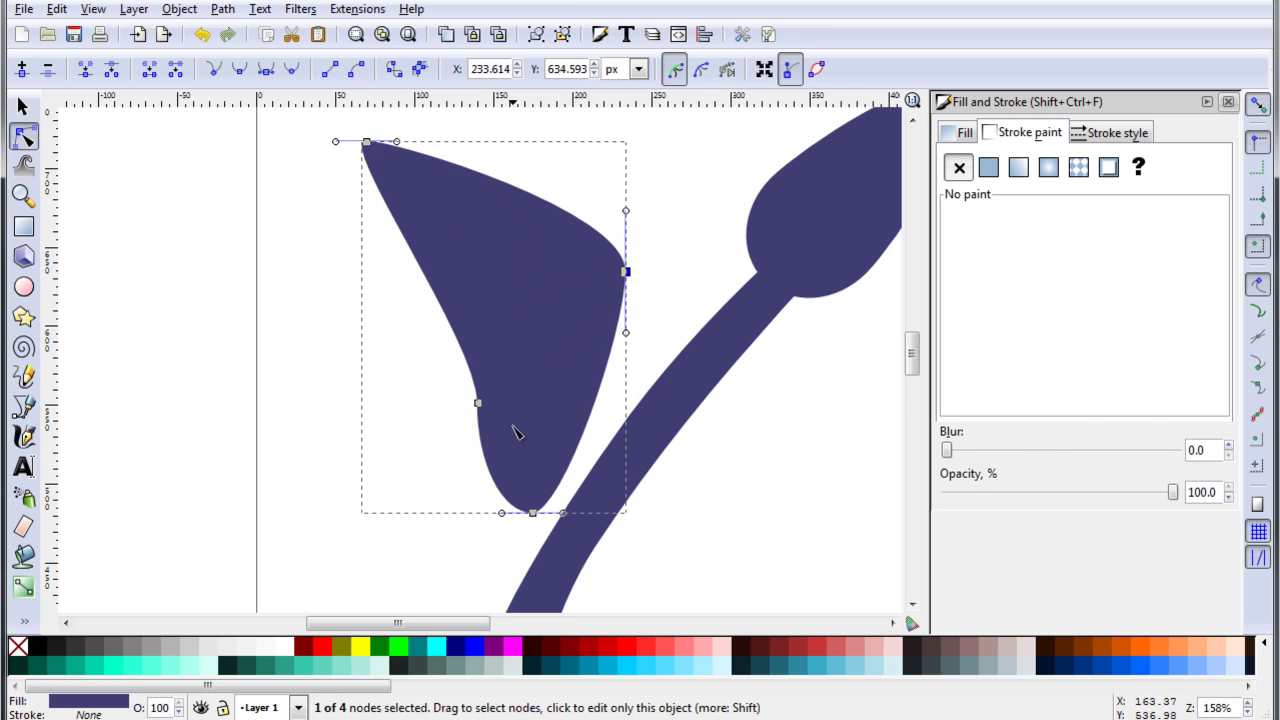
pyautogui.moveTo(478, 403); pyautogui.dragTo(450, 386)
pyautogui.moveTo(625, 271); pyautogui.dragTo(610, 294)
pyautogui.moveTo(540, 514); pyautogui.dragTo(566, 536)
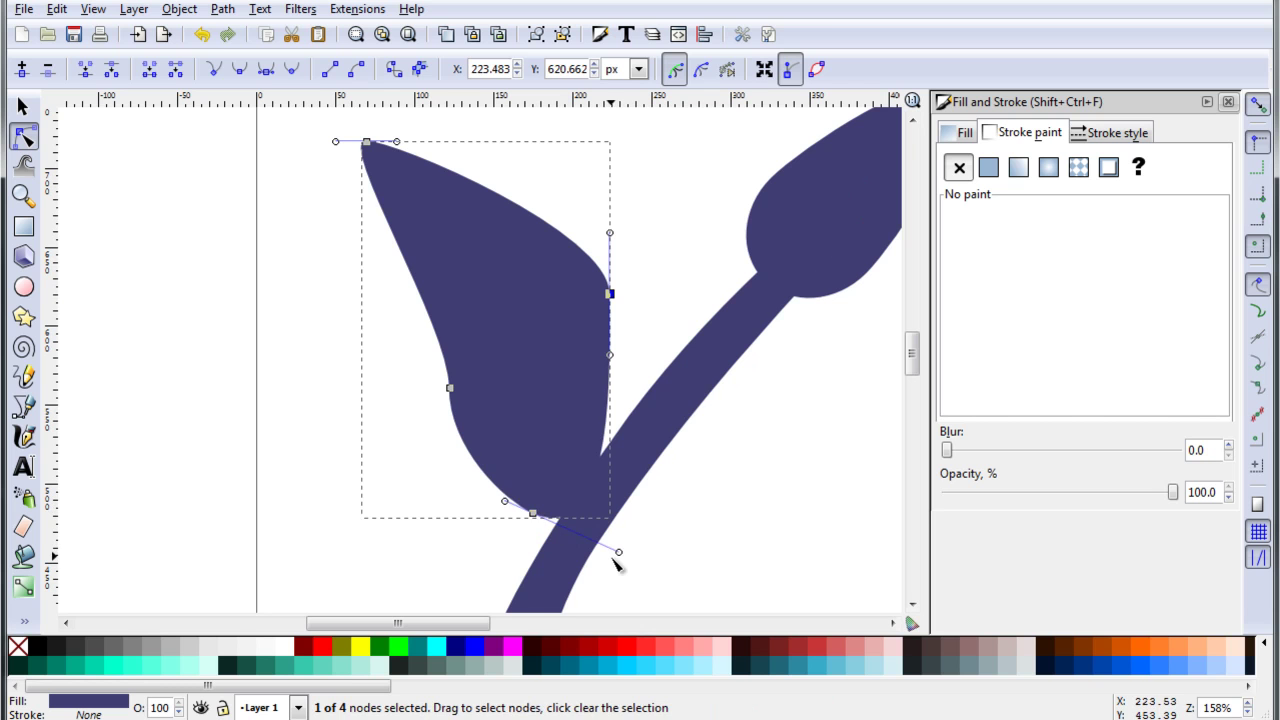
pyautogui.moveTo(534, 516); pyautogui.dragTo(547, 544)
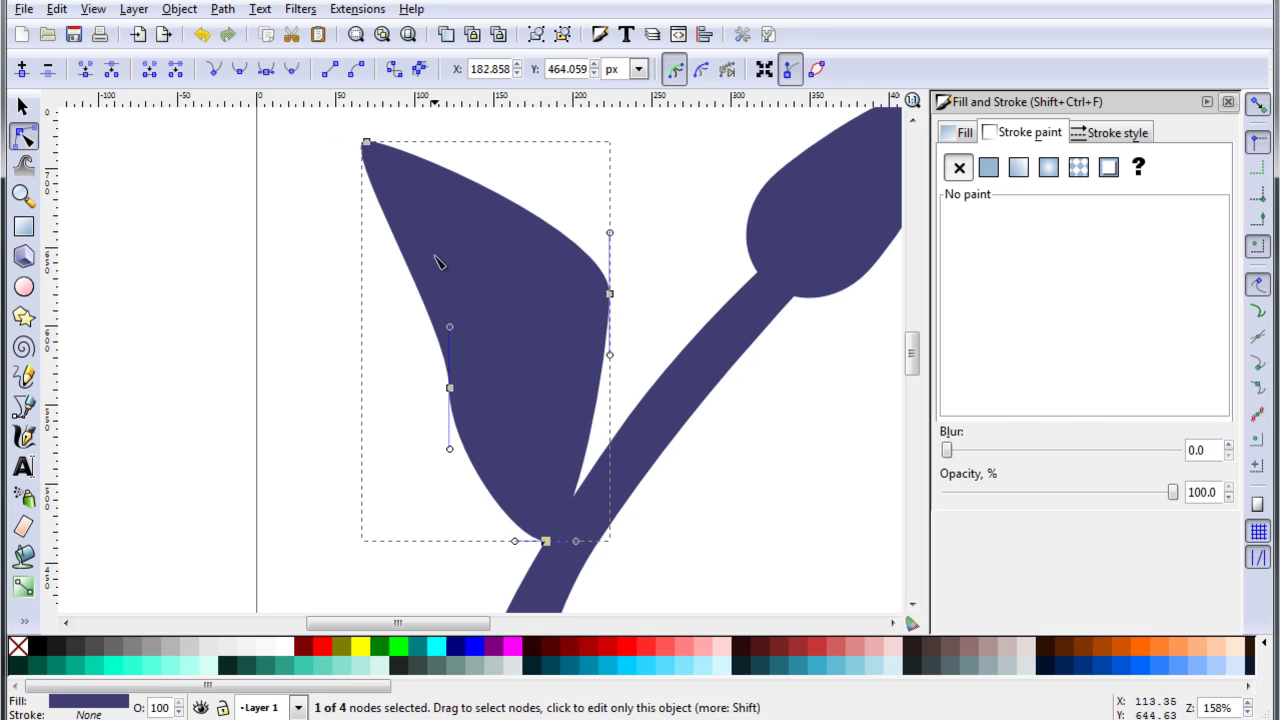
# Make the leaf's top tip a sharp corner node
pyautogui.click(367, 142)
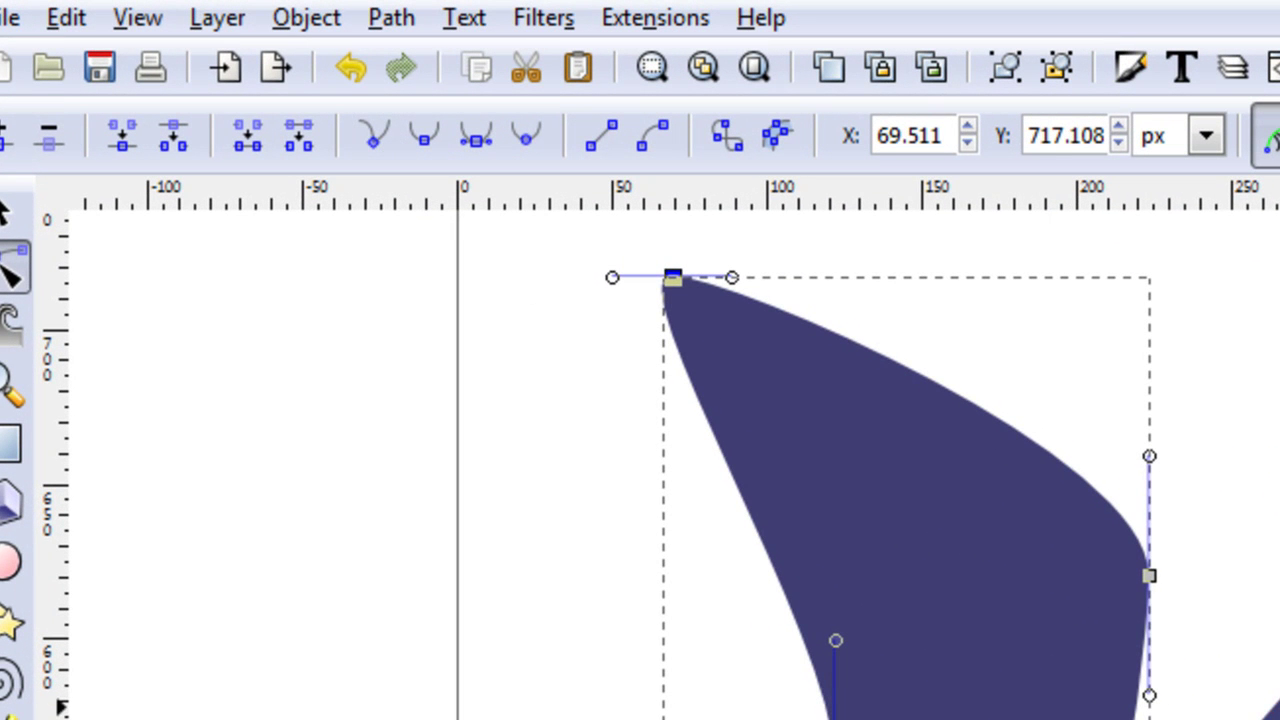
pyautogui.hotkey('shift', 'c')
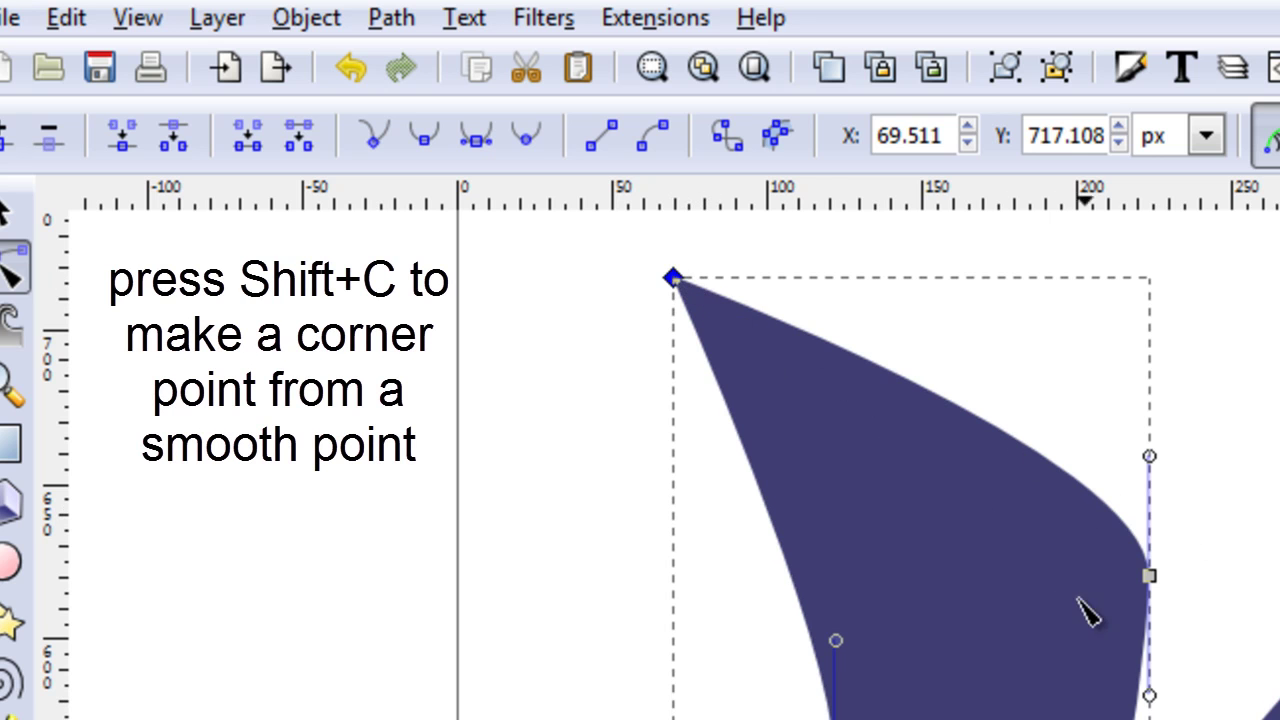
pyautogui.scroll(-3, 1150, 700)
pyautogui.scroll(5, 1150, 700)
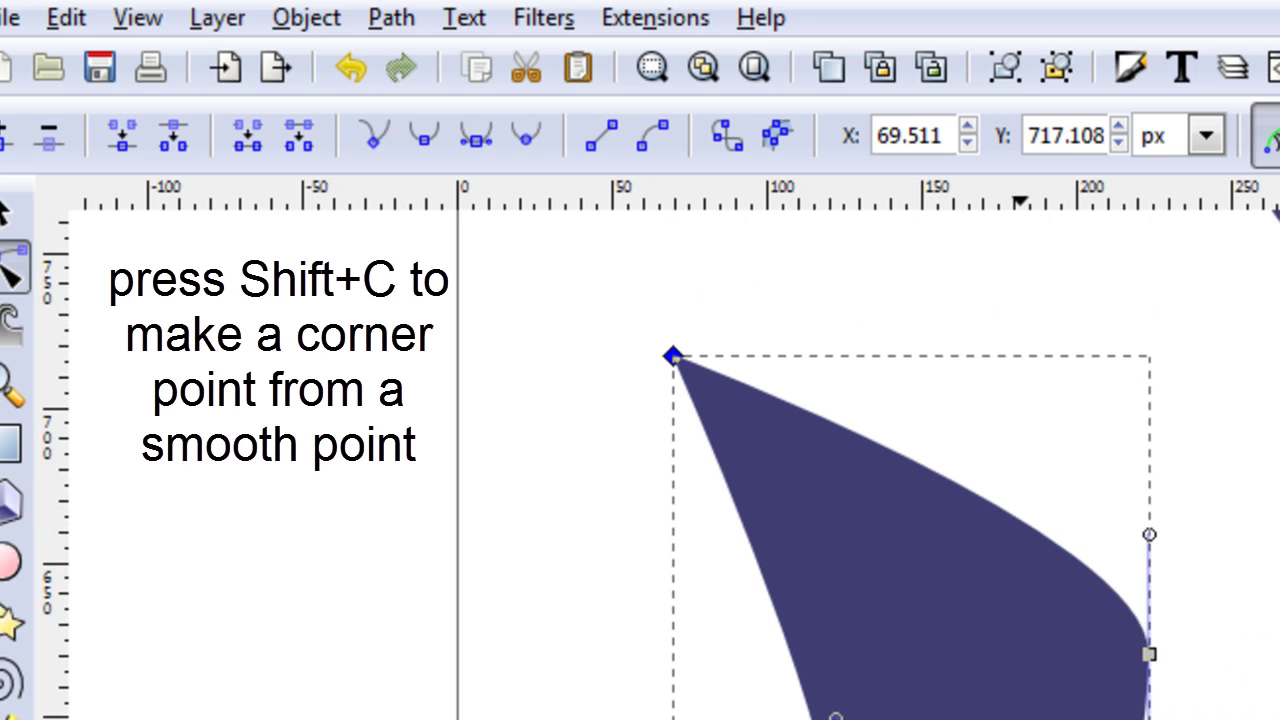
# Mirror a copy of the leaf horizontally and place it against the right side of the stem
pyautogui.press('s')
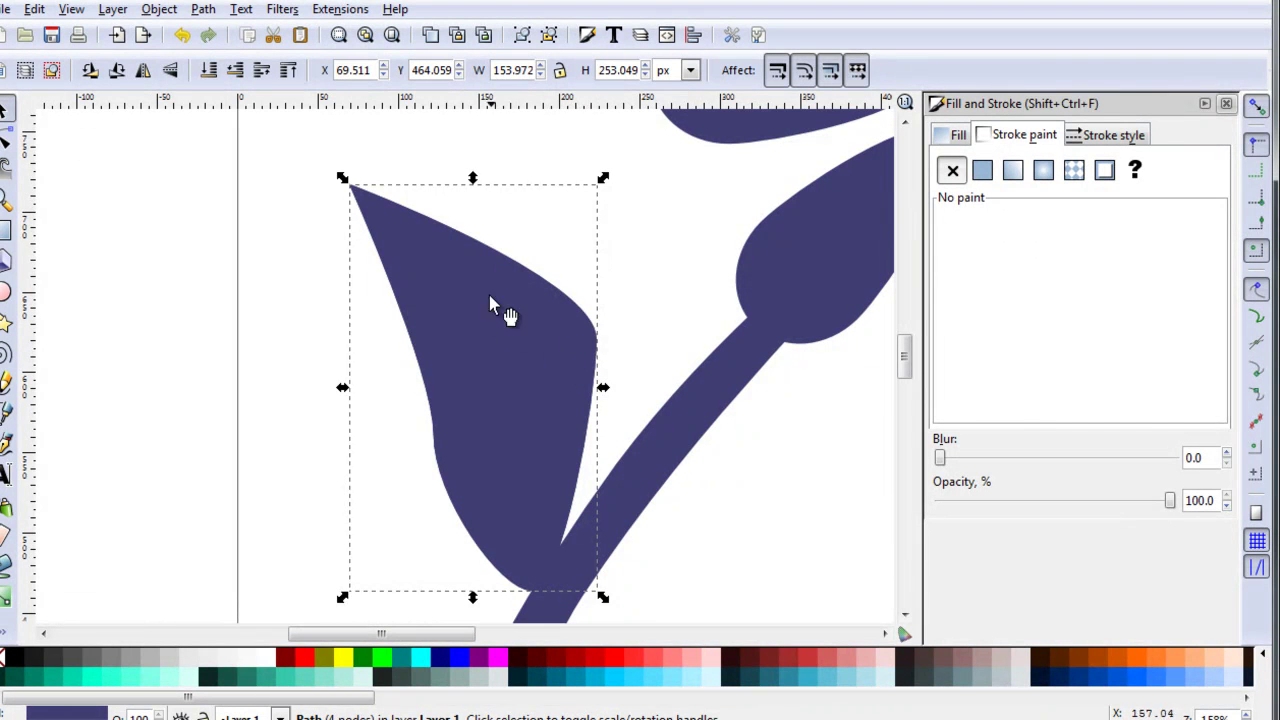
pyautogui.moveTo(504, 342); pyautogui.dragTo(623, 338)
pyautogui.hotkey('ctrl', 'z')
pyautogui.press('h')
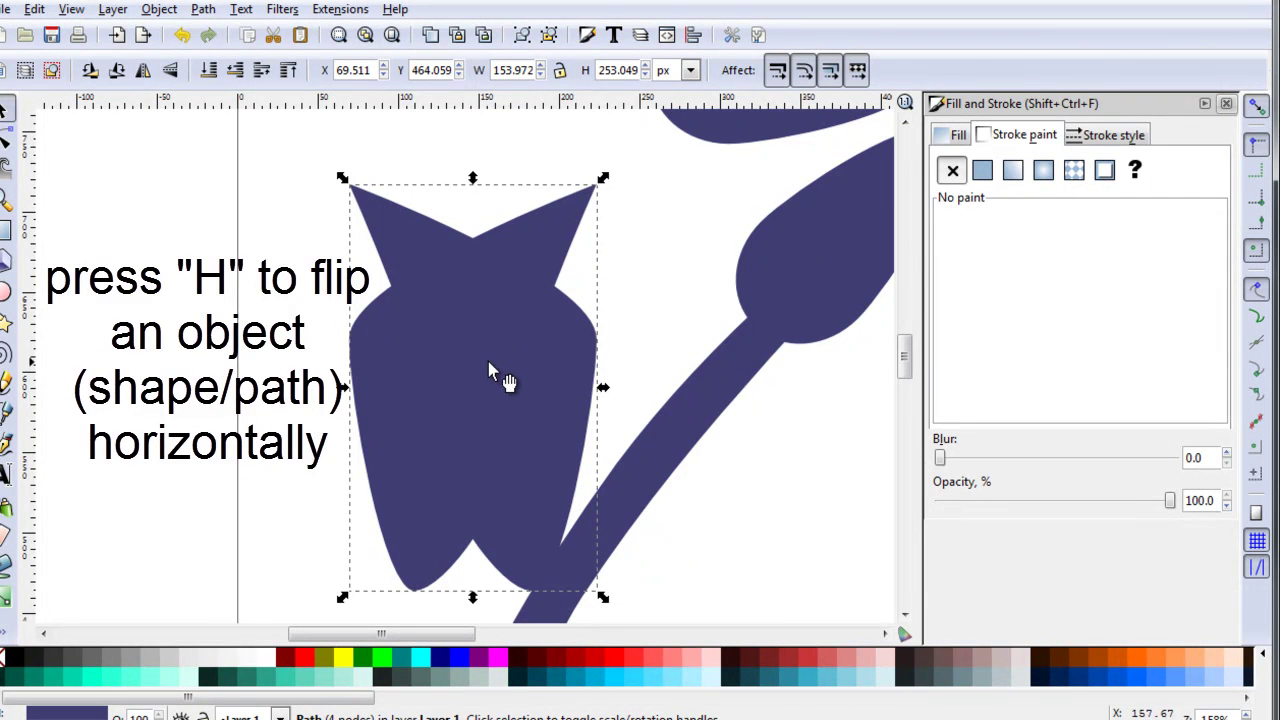
pyautogui.scroll(-2, 715, 569)
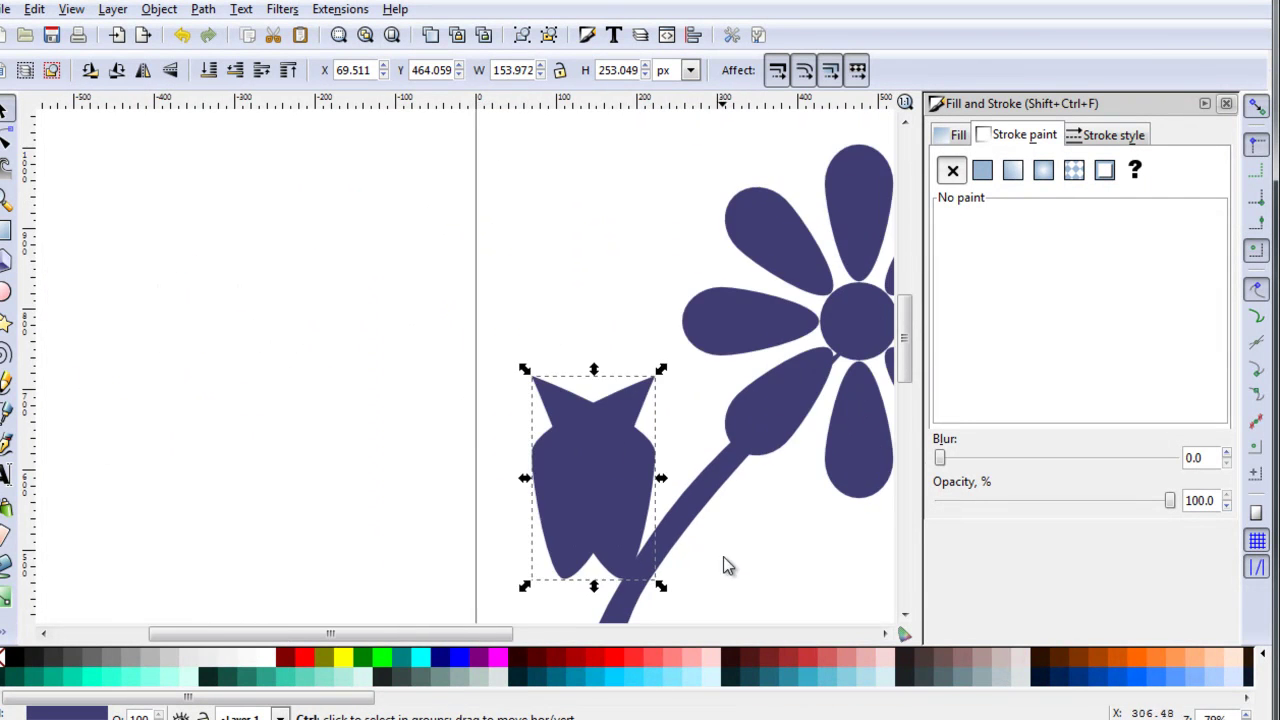
pyautogui.scroll(-1, 737, 534)
pyautogui.moveTo(737, 534); pyautogui.dragTo(557, 403)
pyautogui.moveTo(432, 342); pyautogui.dragTo(572, 387)
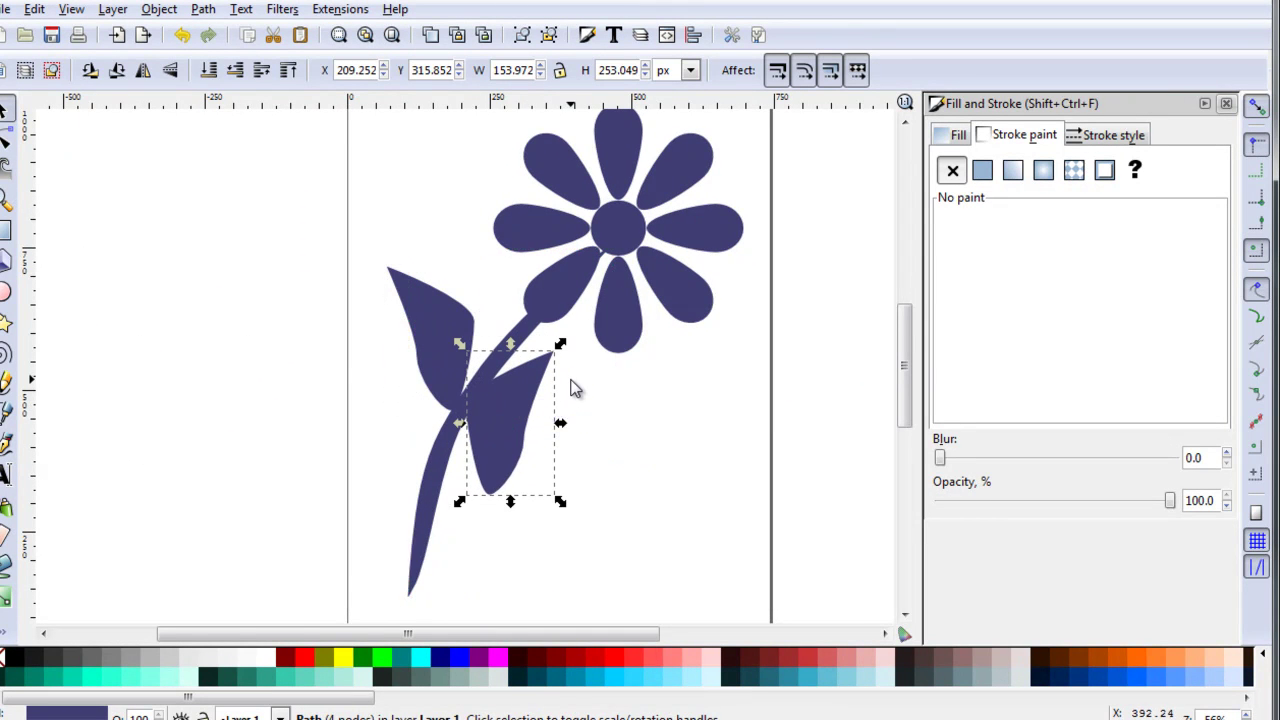
# Tilt the mirrored leaf about 15 degrees and shrink it to 189.467 × 140.539 px
pyautogui.scroll(2, 575, 390)
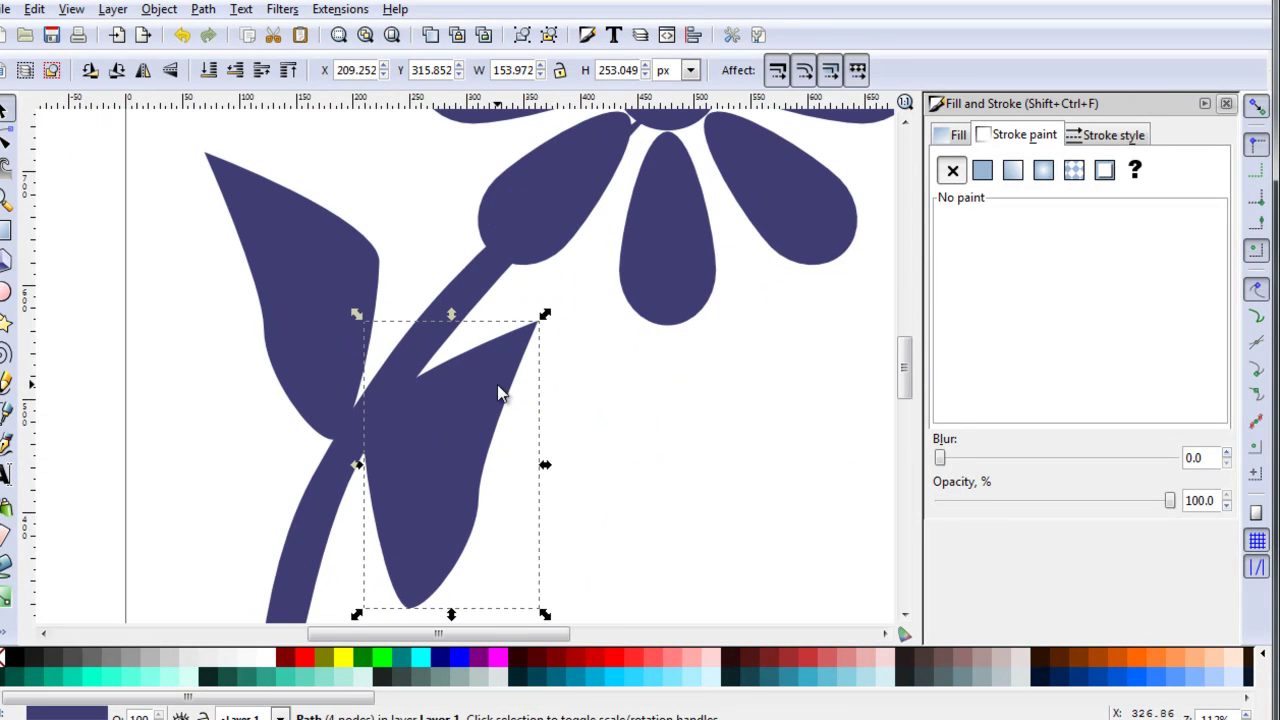
pyautogui.click(480, 450)
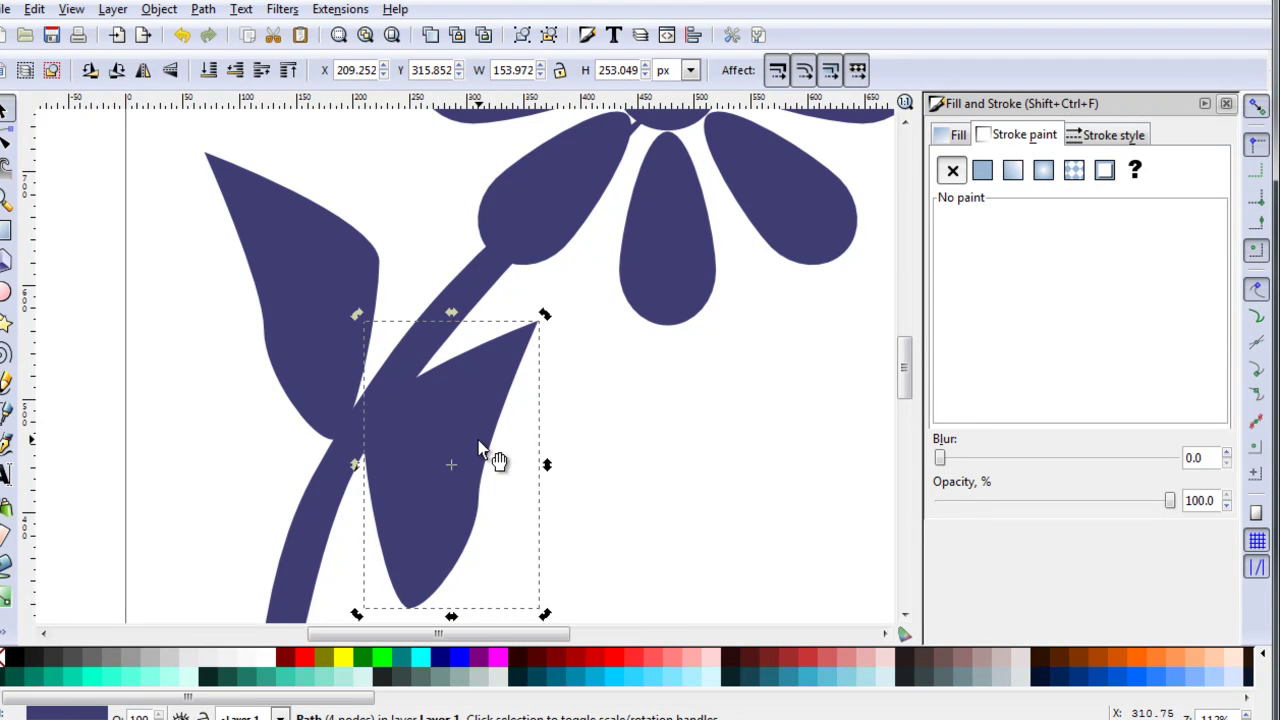
pyautogui.moveTo(543, 314); pyautogui.dragTo(641, 552)
pyautogui.moveTo(476, 474); pyautogui.dragTo(546, 506)
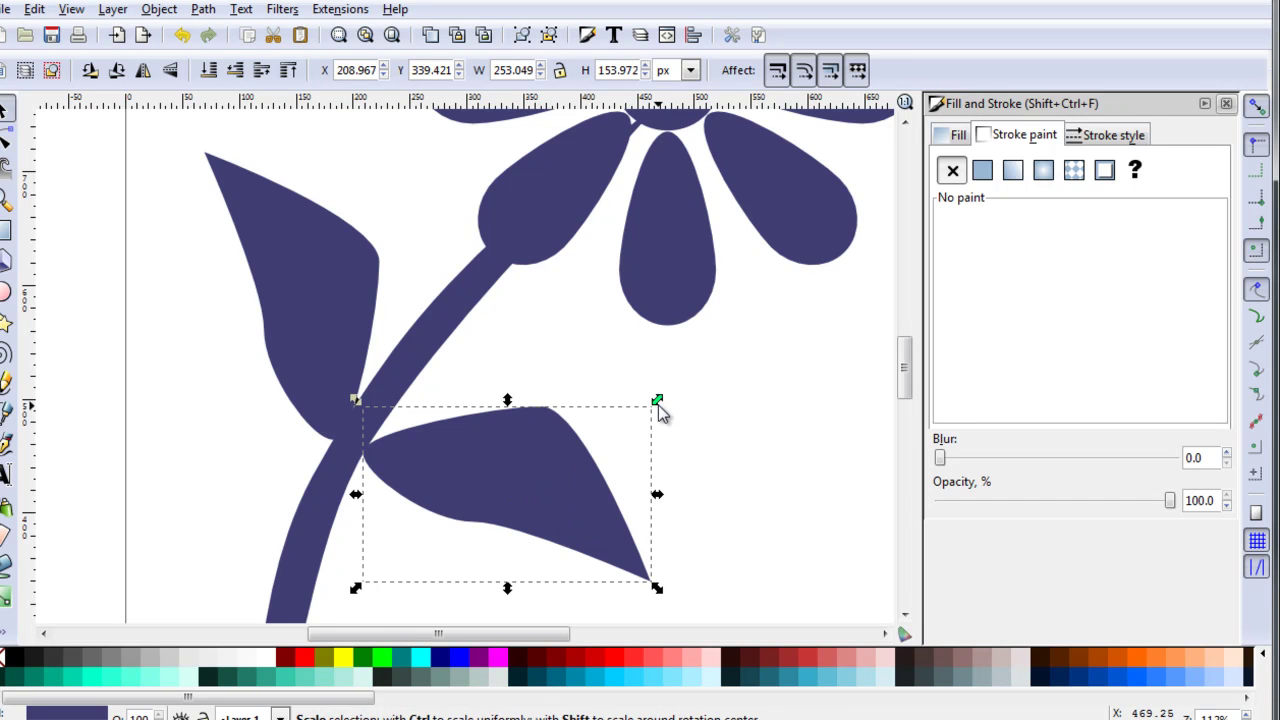
pyautogui.moveTo(657, 401); pyautogui.dragTo(586, 420)
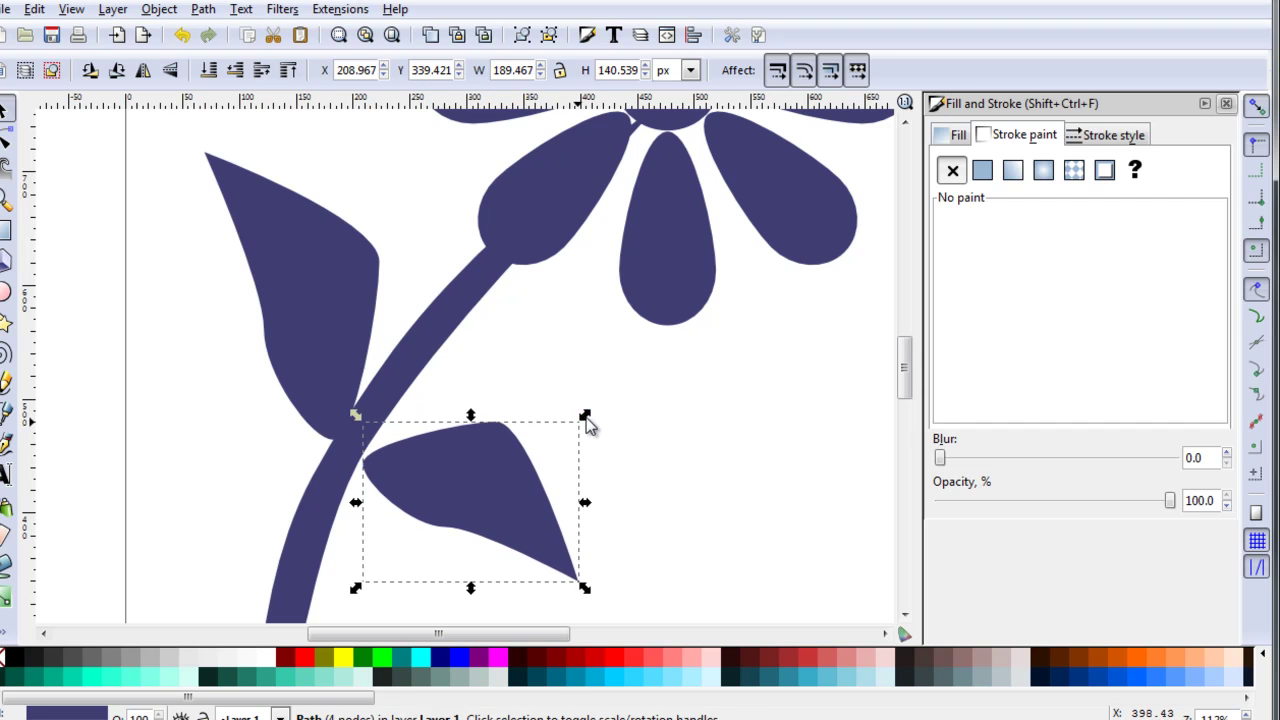
# Flatten the lower leaf's top edge and reshape its curve where it meets the stem
pyautogui.doubleClick(480, 506)
pyautogui.moveTo(497, 424); pyautogui.dragTo(483, 450)
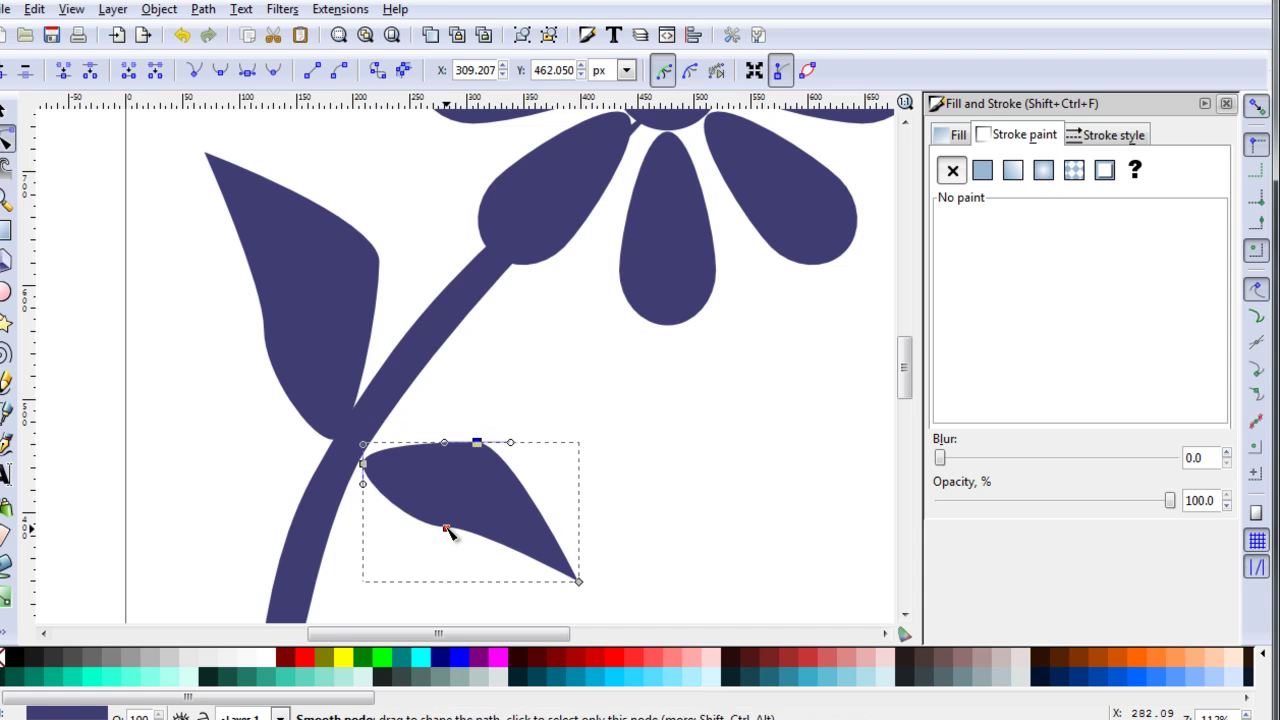
pyautogui.moveTo(447, 528); pyautogui.dragTo(423, 520)
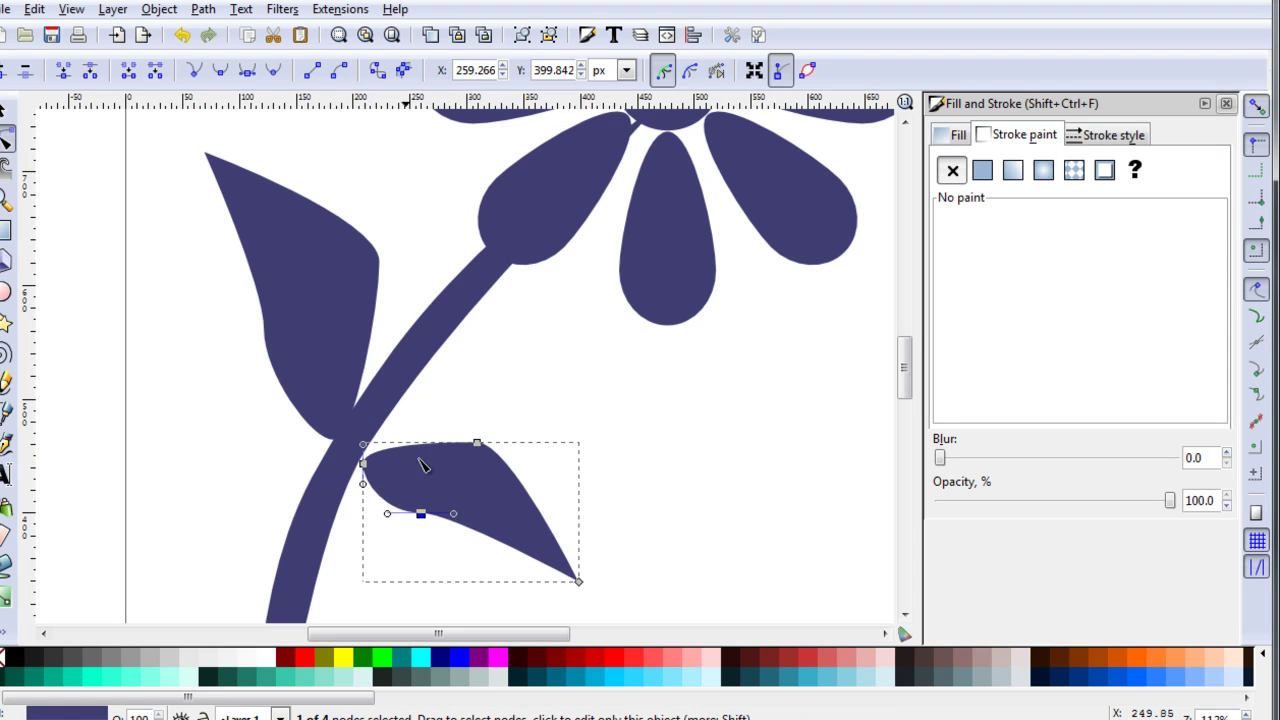
pyautogui.click(365, 422)
pyautogui.click(364, 463)
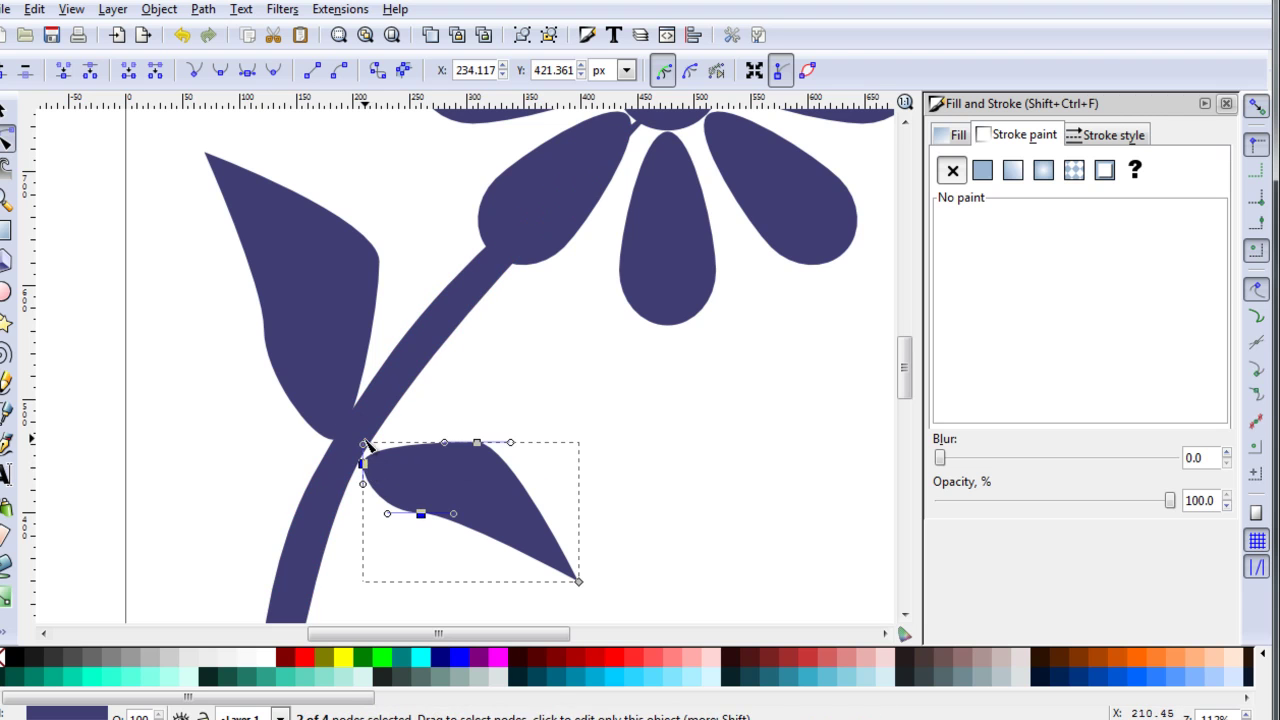
pyautogui.moveTo(365, 443); pyautogui.dragTo(369, 428)
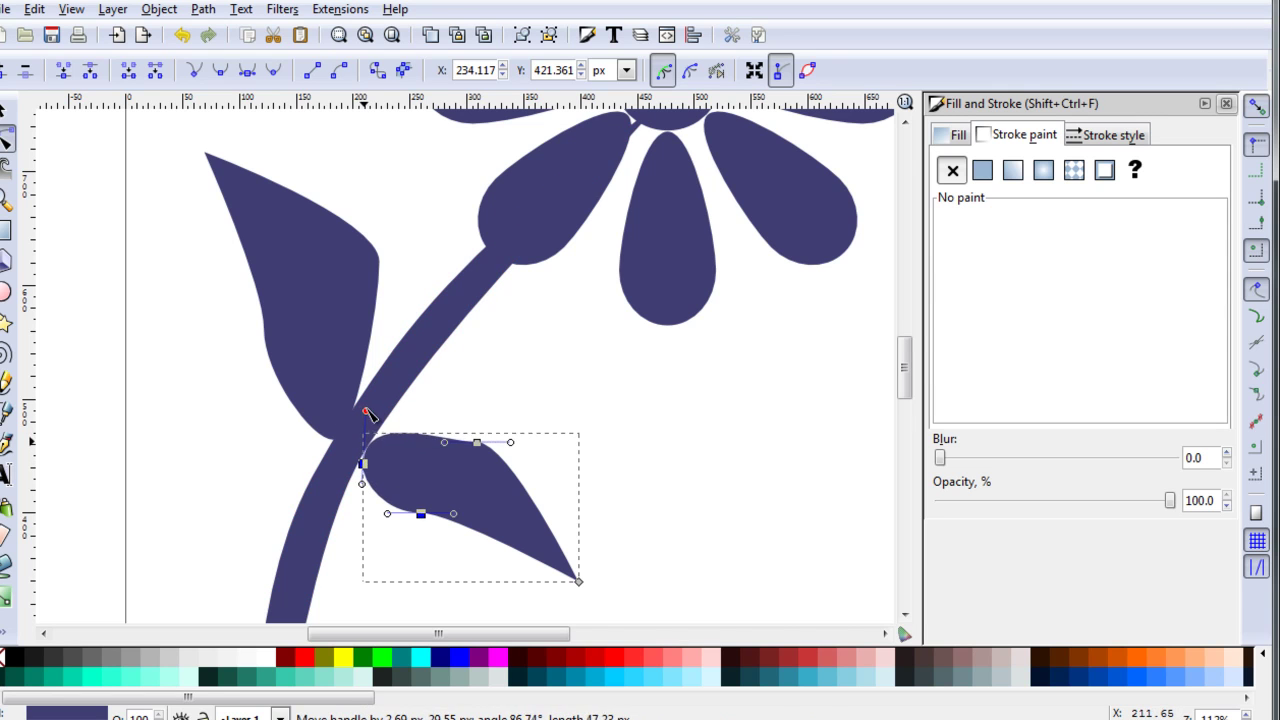
pyautogui.scroll(-3, 614, 420)
pyautogui.scroll(2, 616, 425)
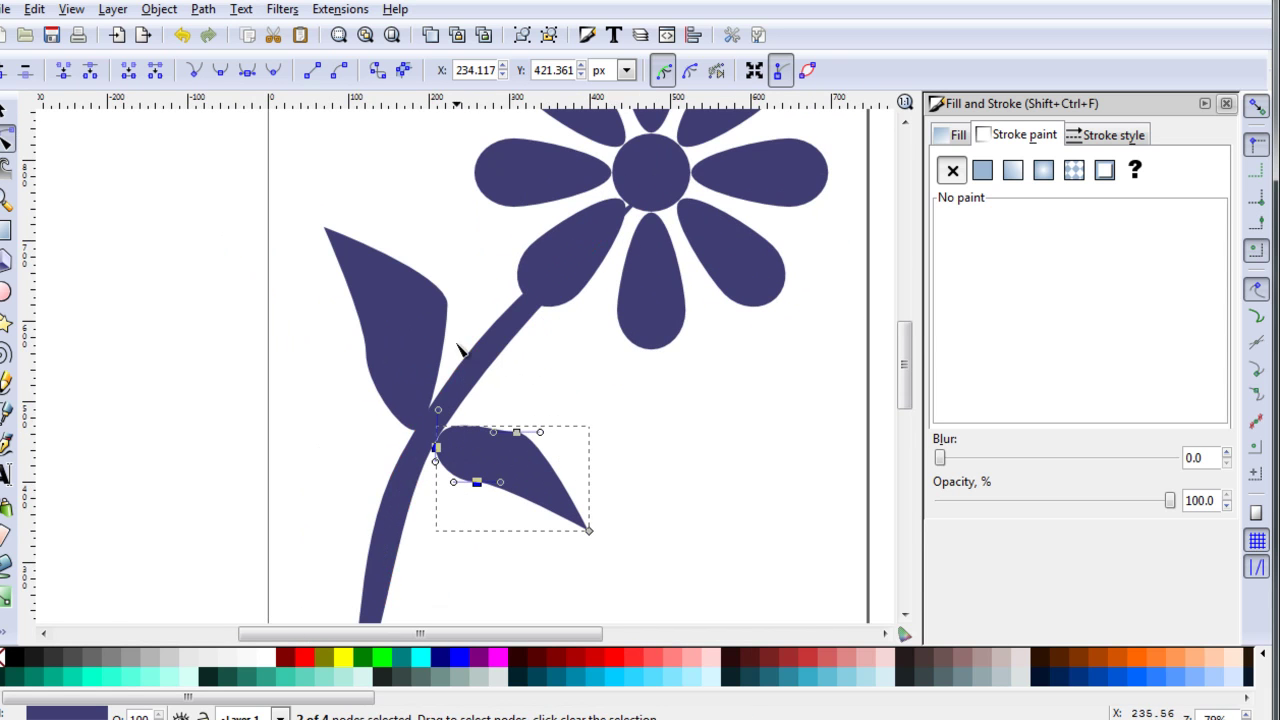
# Stretch the lower leaf's tip downward and raise its top corner slightly
pyautogui.moveTo(589, 531); pyautogui.dragTo(549, 606)
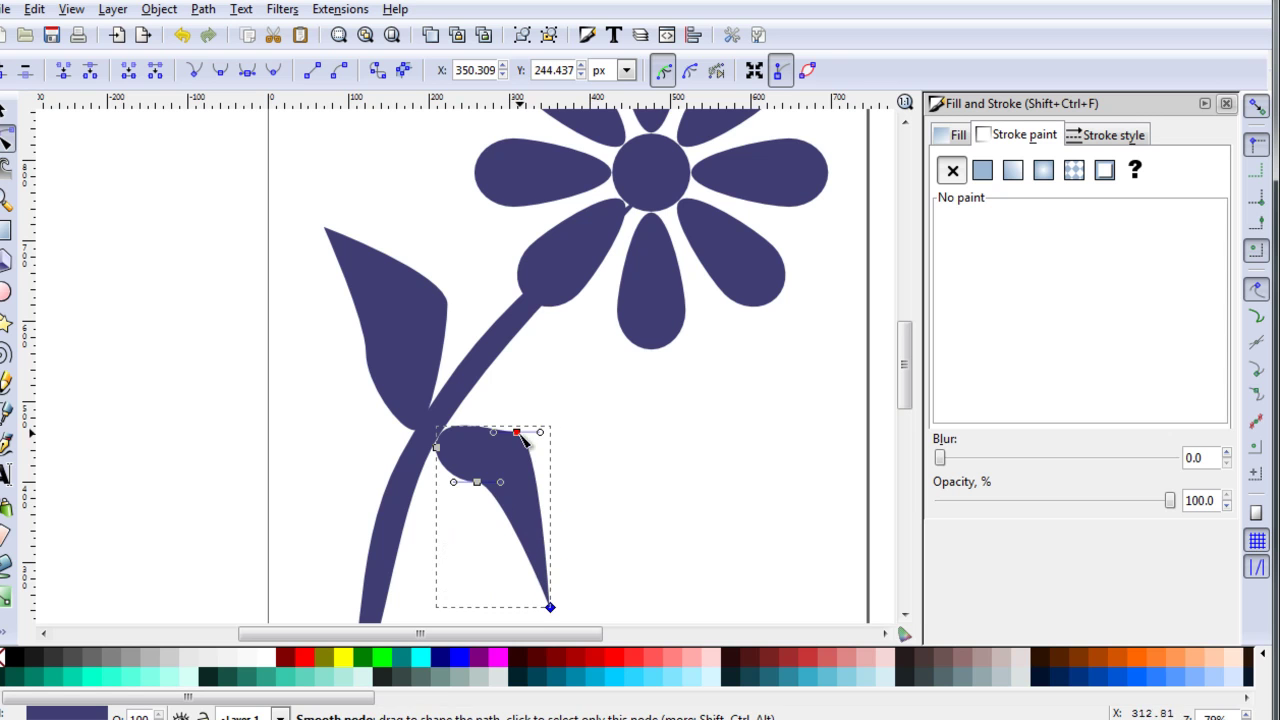
pyautogui.moveTo(516, 432); pyautogui.dragTo(529, 417)
pyautogui.scroll(-3, 655, 445)
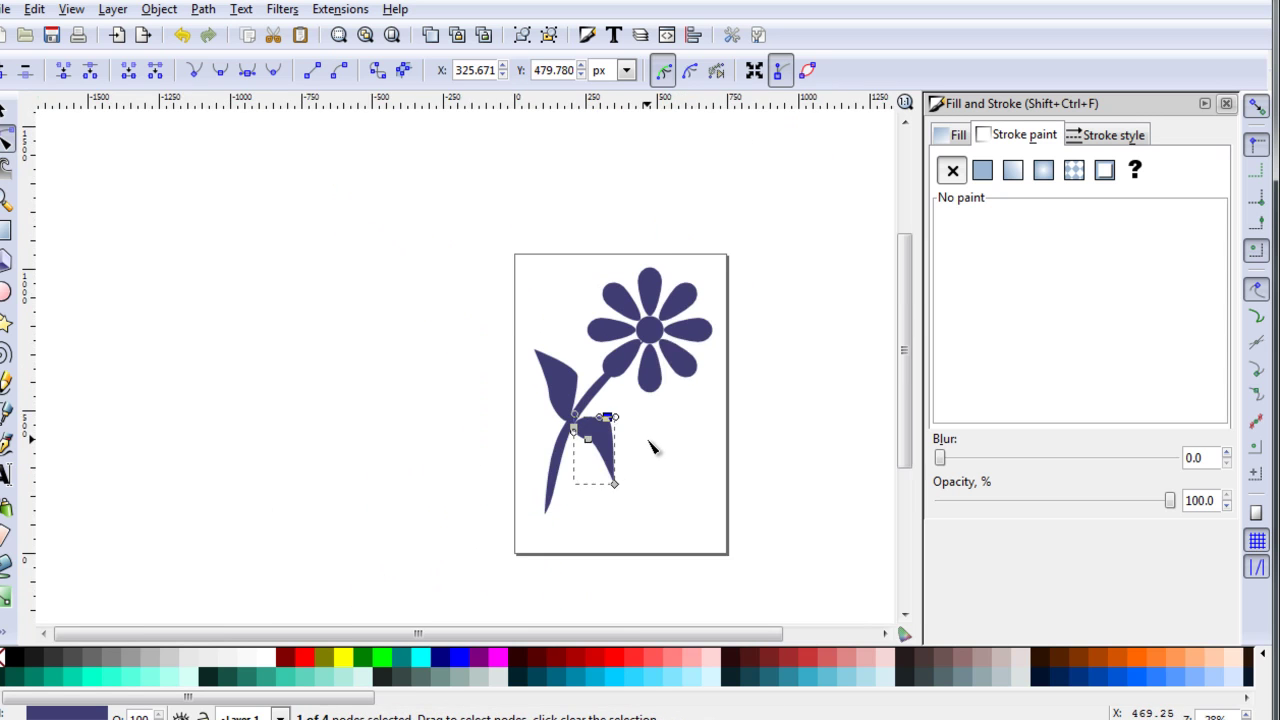
pyautogui.scroll(2, 652, 446)
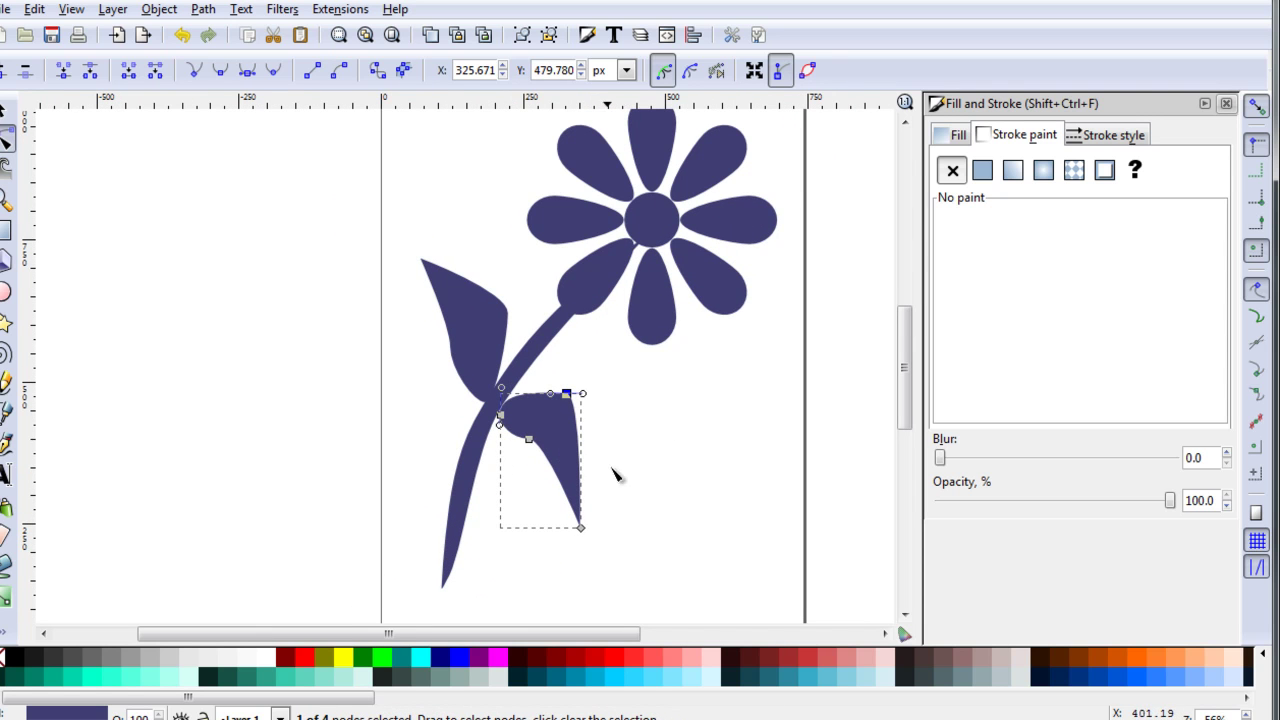
pyautogui.moveTo(616, 476); pyautogui.dragTo(590, 498)
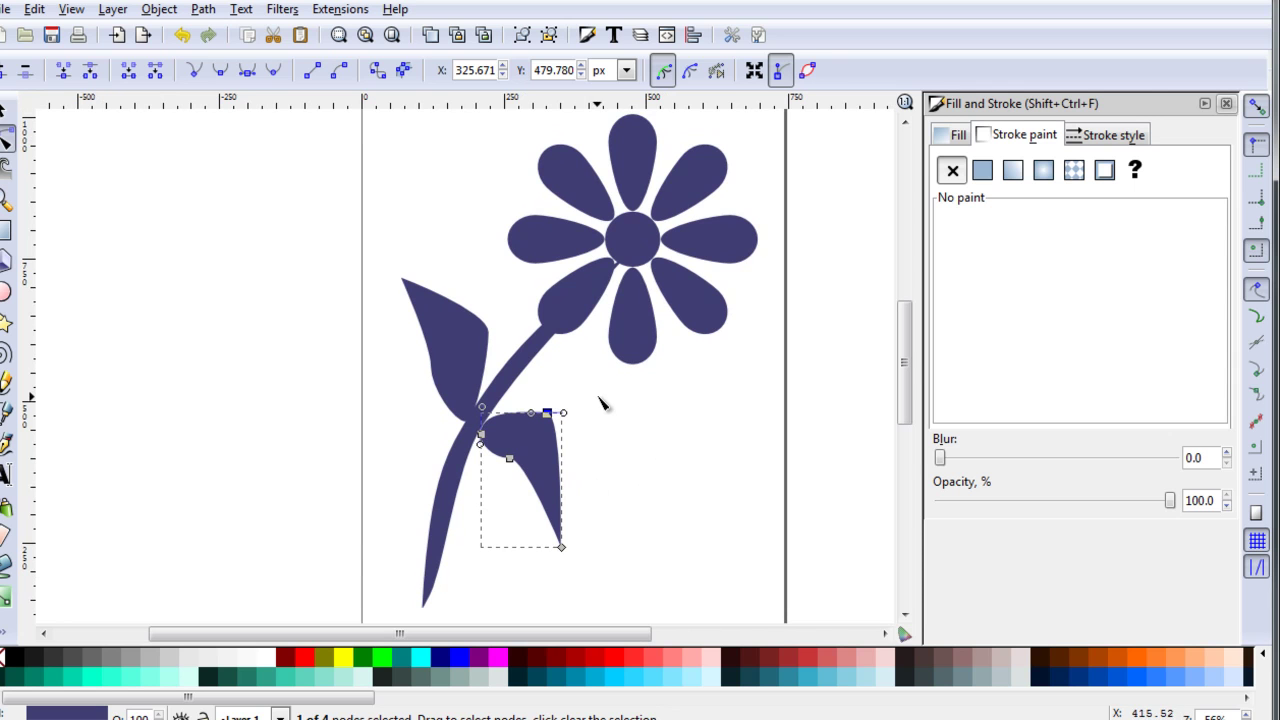
pyautogui.scroll(2, 628, 262)
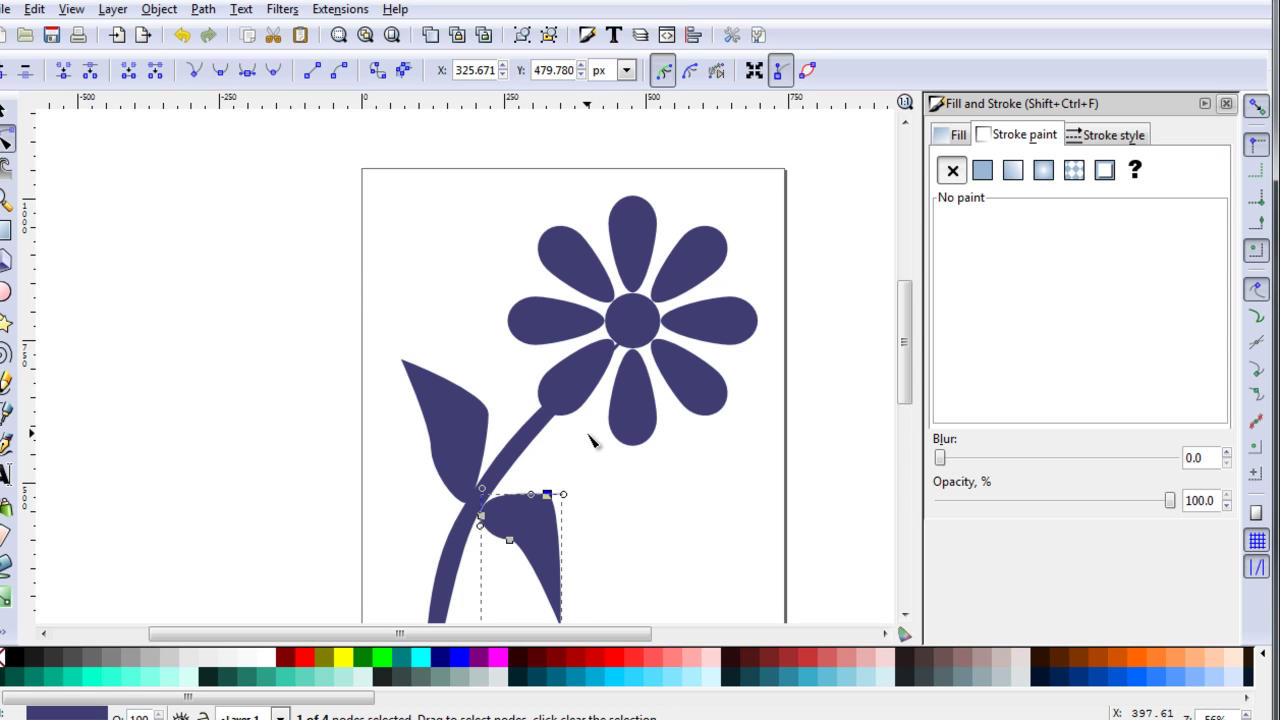
# Select all four flower parts and activate the Tweak tool in Push mode (width 11, force 30)
pyautogui.press('s')
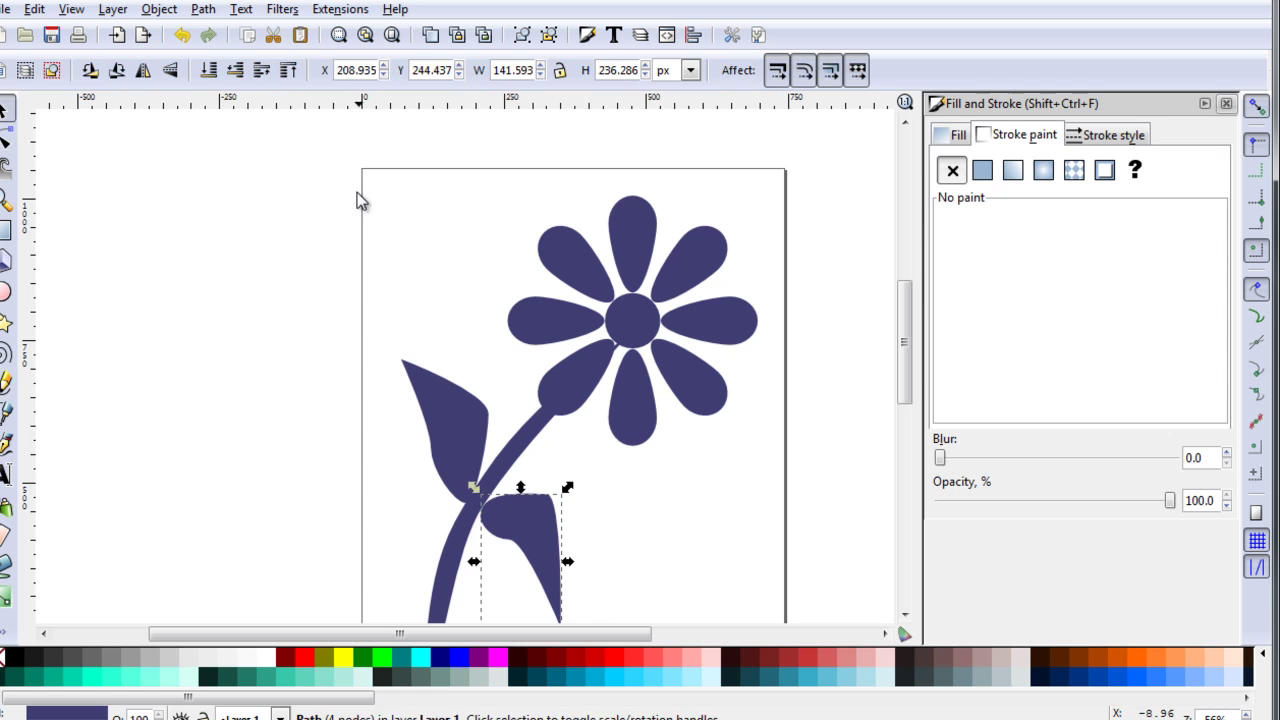
pyautogui.hotkey('ctrl', 'a')
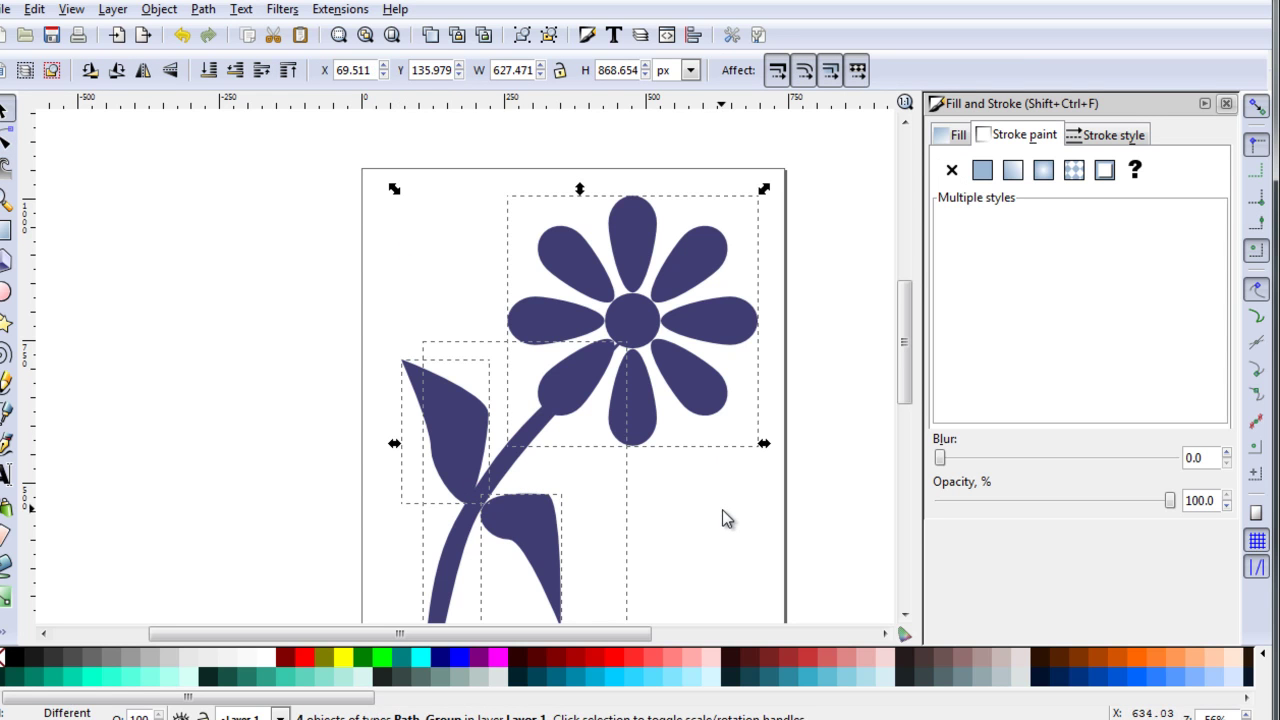
pyautogui.moveTo(718, 525); pyautogui.dragTo(703, 447)
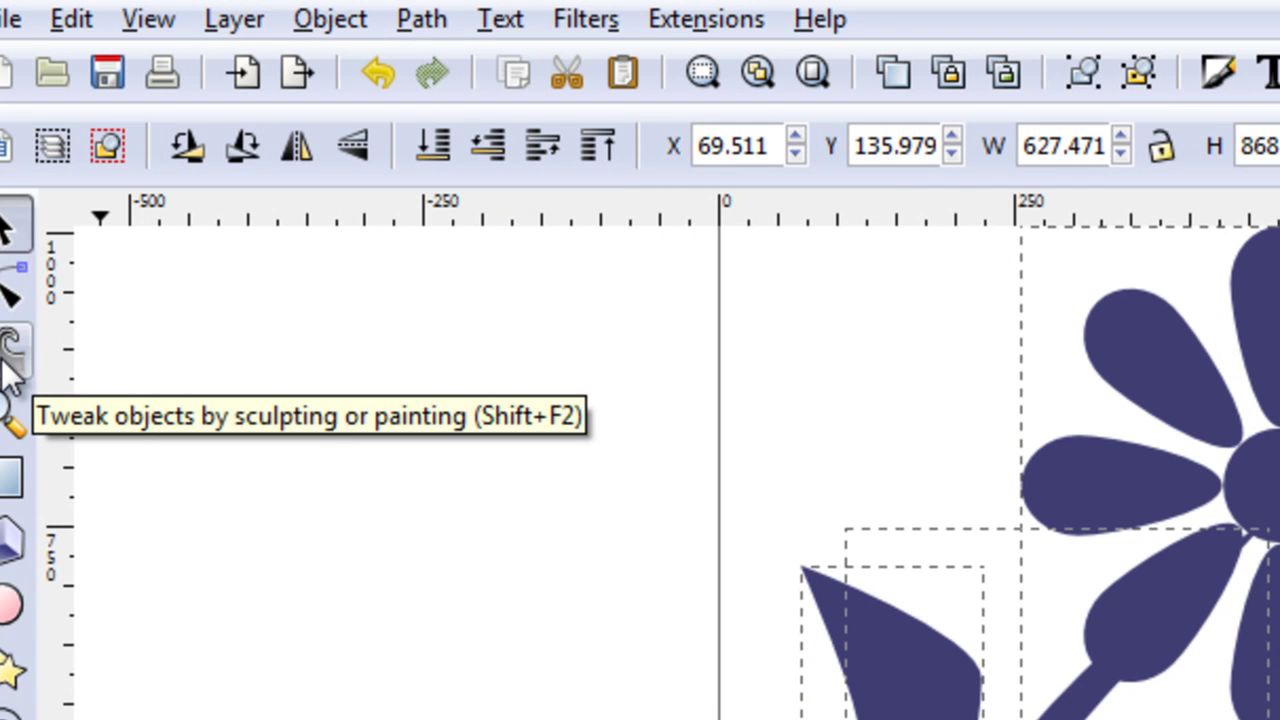
pyautogui.click(6, 366)
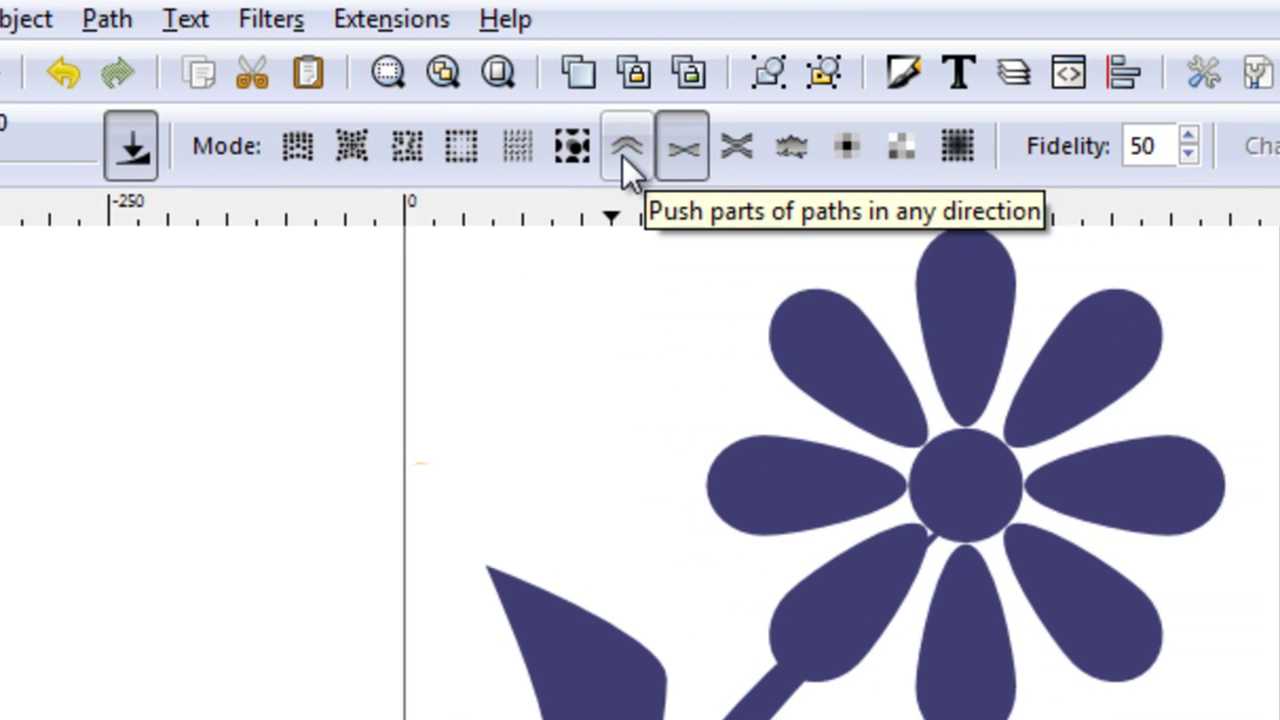
pyautogui.click(726, 156)
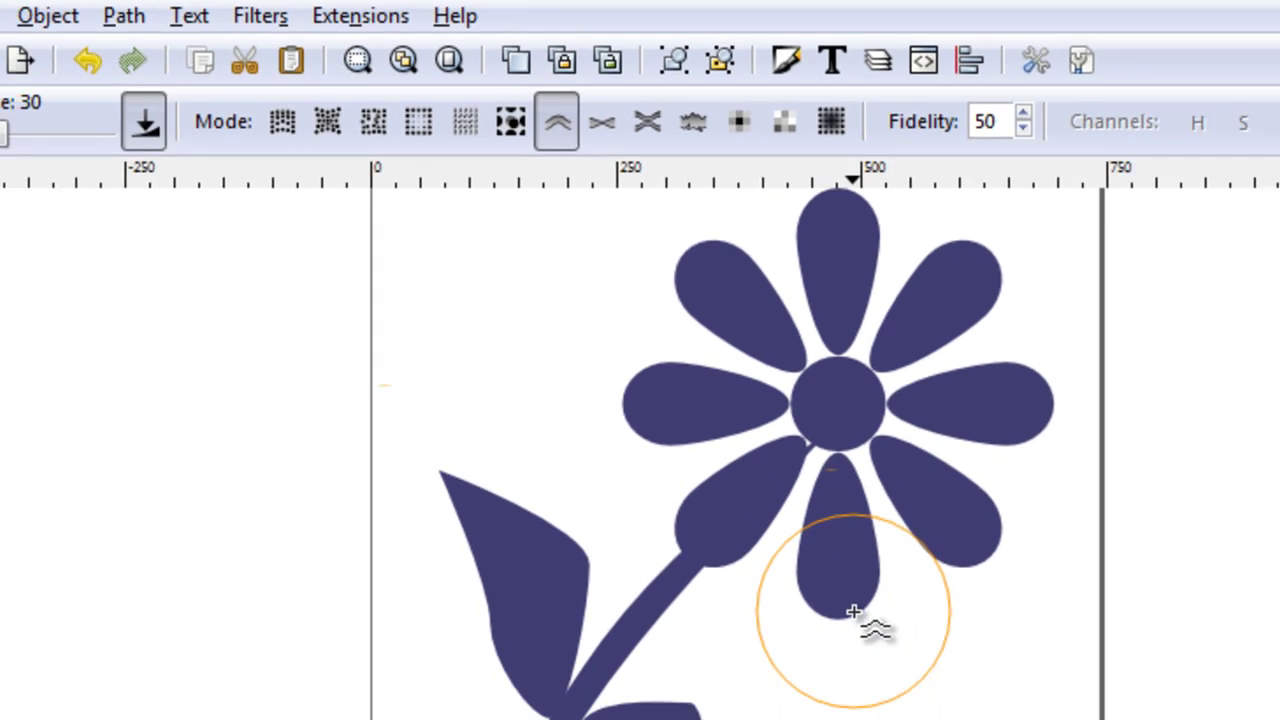
# Push the lower petals, lower leaf, lower-right petal and flower centre into a tilted shape
pyautogui.moveTo(646, 363)
pyautogui.mouseDown()
pyautogui.moveTo(607, 362)
pyautogui.moveTo(571, 323)
pyautogui.moveTo(546, 326)
pyautogui.moveTo(493, 241)
pyautogui.moveTo(487, 259)
pyautogui.moveTo(576, 166)
pyautogui.moveTo(521, 162)
pyautogui.moveTo(511, 174)
pyautogui.moveTo(709, 154)
pyautogui.moveTo(694, 172)
pyautogui.moveTo(638, 122)
pyautogui.moveTo(612, 152)
pyautogui.moveTo(703, 170)
pyautogui.moveTo(744, 233)
pyautogui.moveTo(711, 240)
pyautogui.moveTo(717, 313)
pyautogui.moveTo(687, 300)
pyautogui.moveTo(623, 346)
pyautogui.moveTo(658, 290)
pyautogui.moveTo(703, 303)
pyautogui.moveTo(705, 316)
pyautogui.moveTo(695, 170)
pyautogui.moveTo(636, 149)
pyautogui.moveTo(626, 128)
pyautogui.moveTo(598, 157)
pyautogui.moveTo(557, 169)
pyautogui.mouseUp()
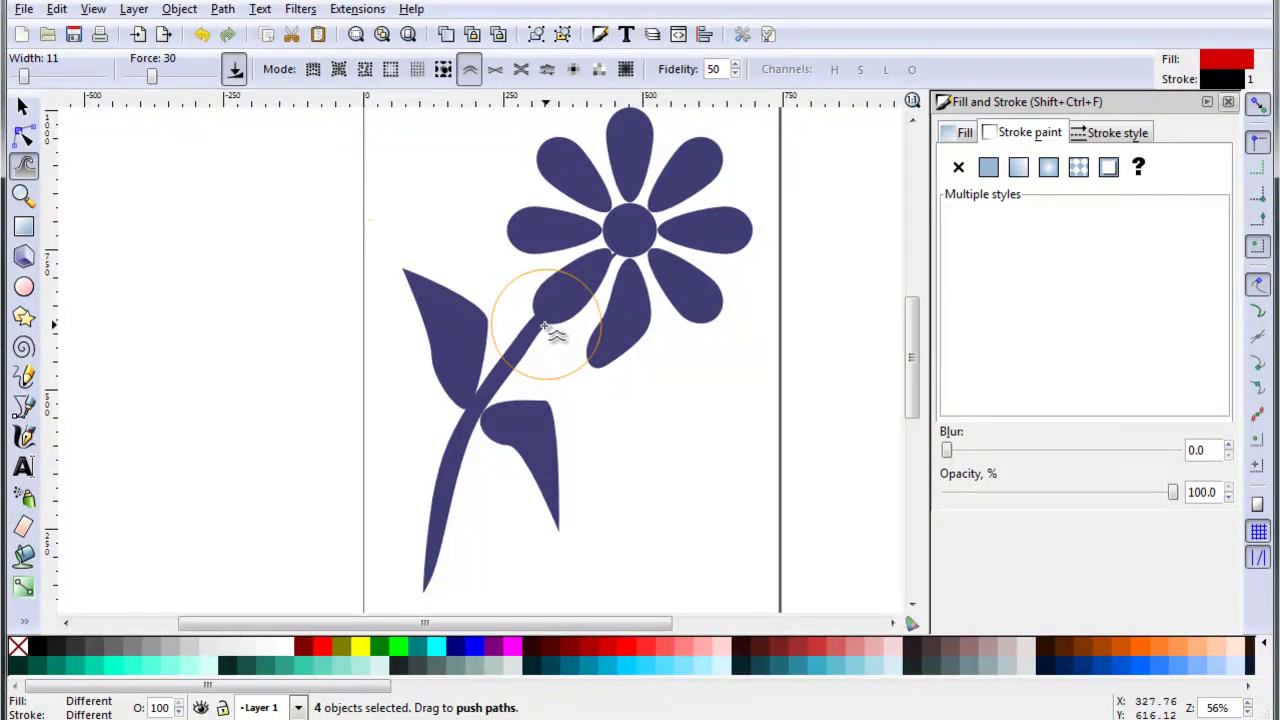
pyautogui.moveTo(545, 427)
pyautogui.mouseDown()
pyautogui.moveTo(515, 444)
pyautogui.moveTo(504, 462)
pyautogui.moveTo(483, 318)
pyautogui.moveTo(428, 288)
pyautogui.moveTo(519, 439)
pyautogui.moveTo(556, 385)
pyautogui.moveTo(581, 297)
pyautogui.moveTo(557, 270)
pyautogui.moveTo(582, 313)
pyautogui.moveTo(580, 298)
pyautogui.moveTo(640, 328)
pyautogui.moveTo(714, 324)
pyautogui.moveTo(680, 345)
pyautogui.moveTo(698, 322)
pyautogui.moveTo(671, 316)
pyautogui.moveTo(719, 301)
pyautogui.moveTo(658, 329)
pyautogui.moveTo(720, 324)
pyautogui.moveTo(680, 323)
pyautogui.mouseUp()
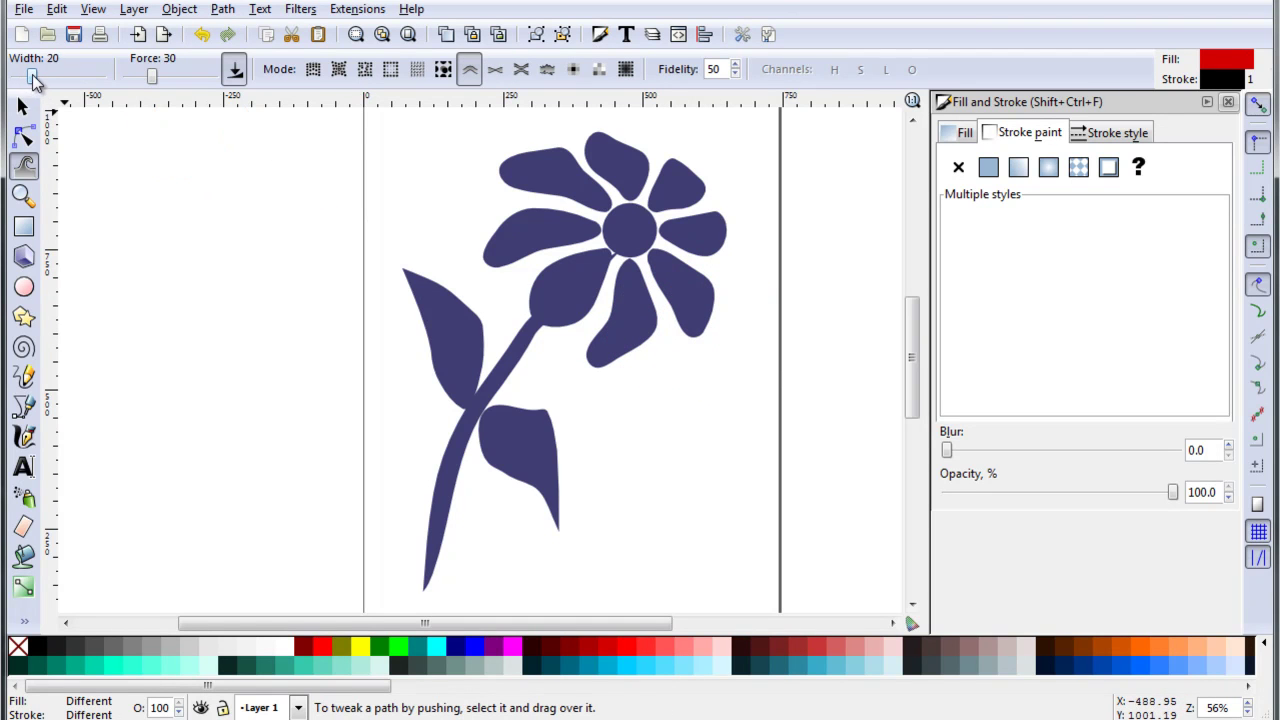
pyautogui.moveTo(688, 320); pyautogui.dragTo(694, 329)
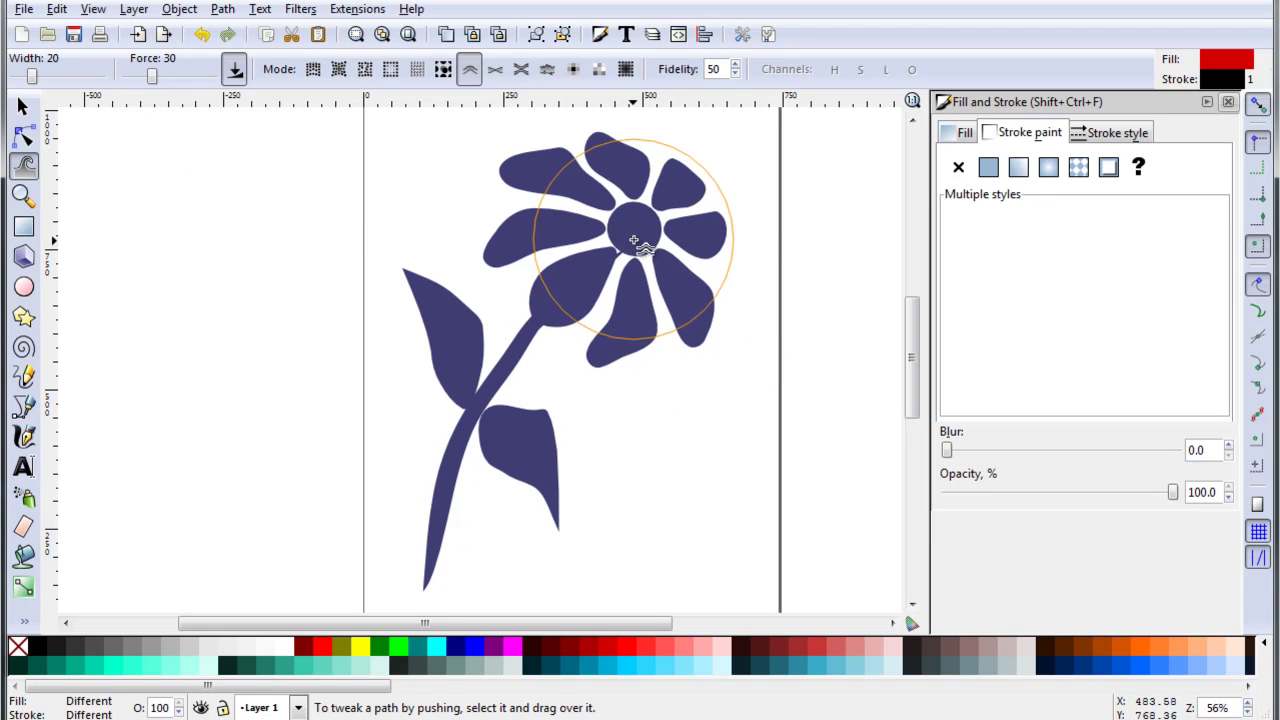
pyautogui.moveTo(720, 334)
pyautogui.mouseDown()
pyautogui.moveTo(673, 320)
pyautogui.moveTo(629, 209)
pyautogui.mouseUp()
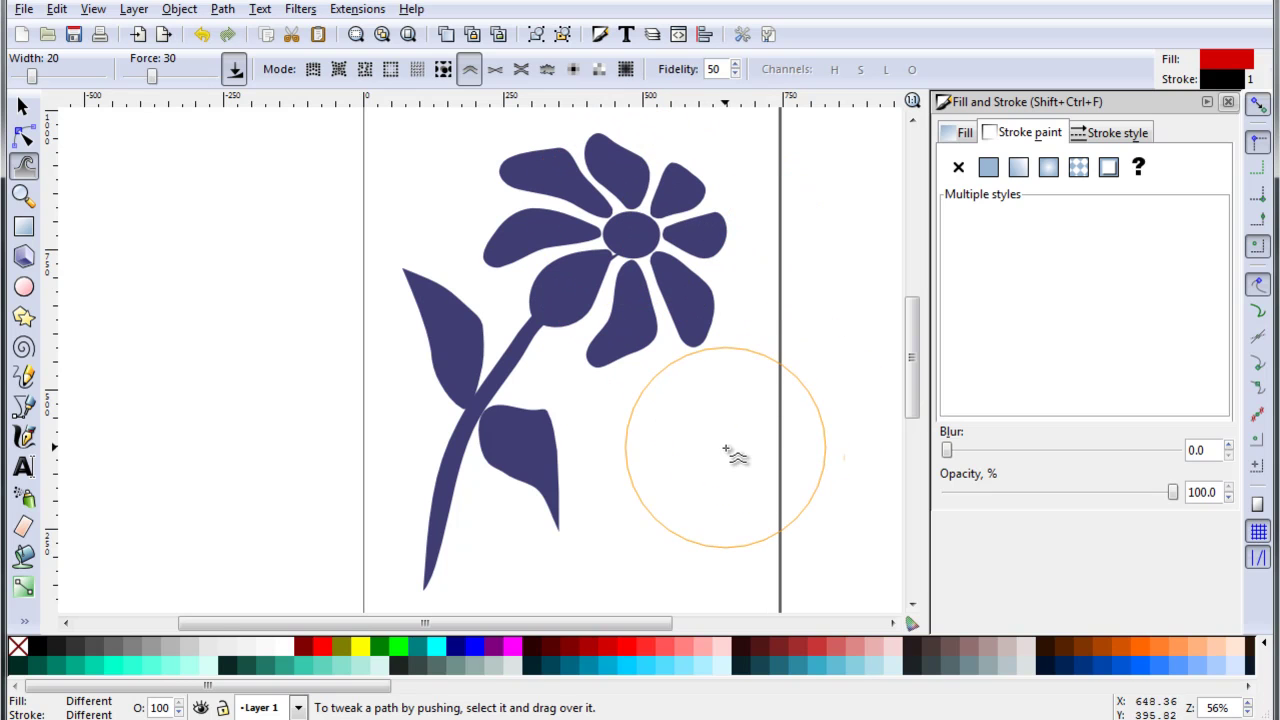
# Push the stem's lower tip down and left, then deselect and fit the page in view
pyautogui.hotkey('shift', 's')
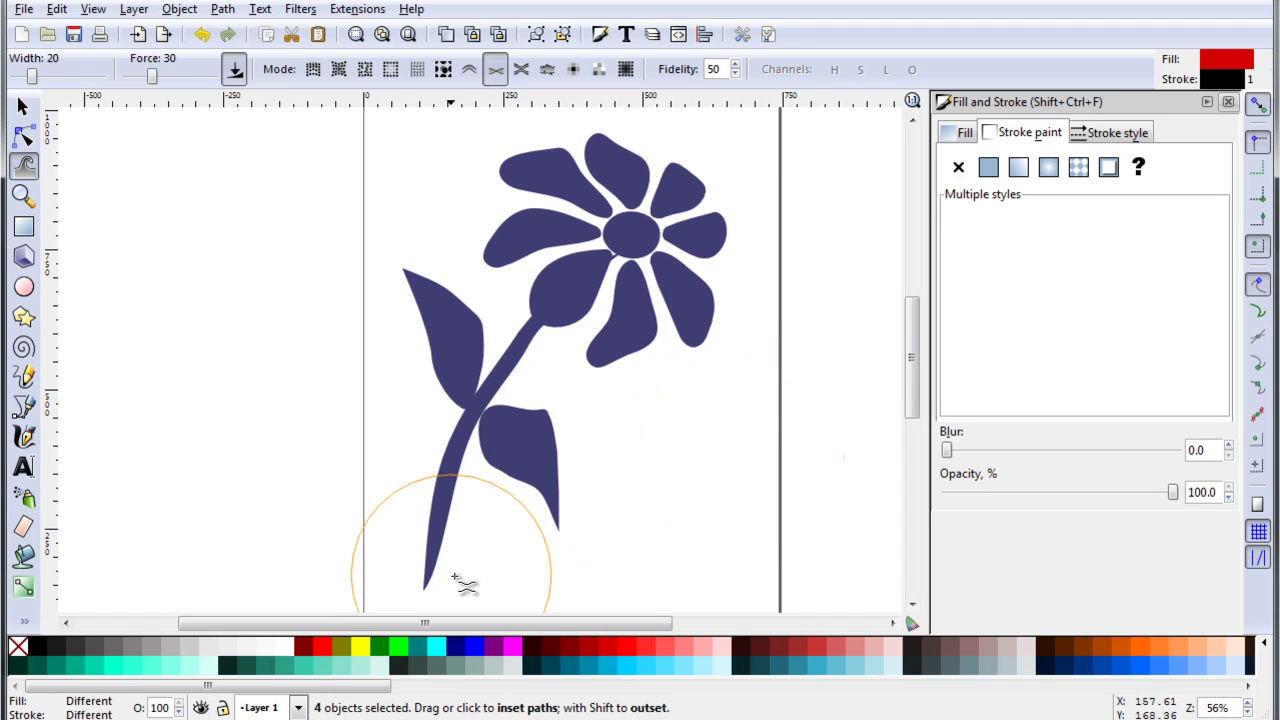
pyautogui.hotkey('shift', 'p')
pyautogui.moveTo(457, 586); pyautogui.dragTo(407, 604)
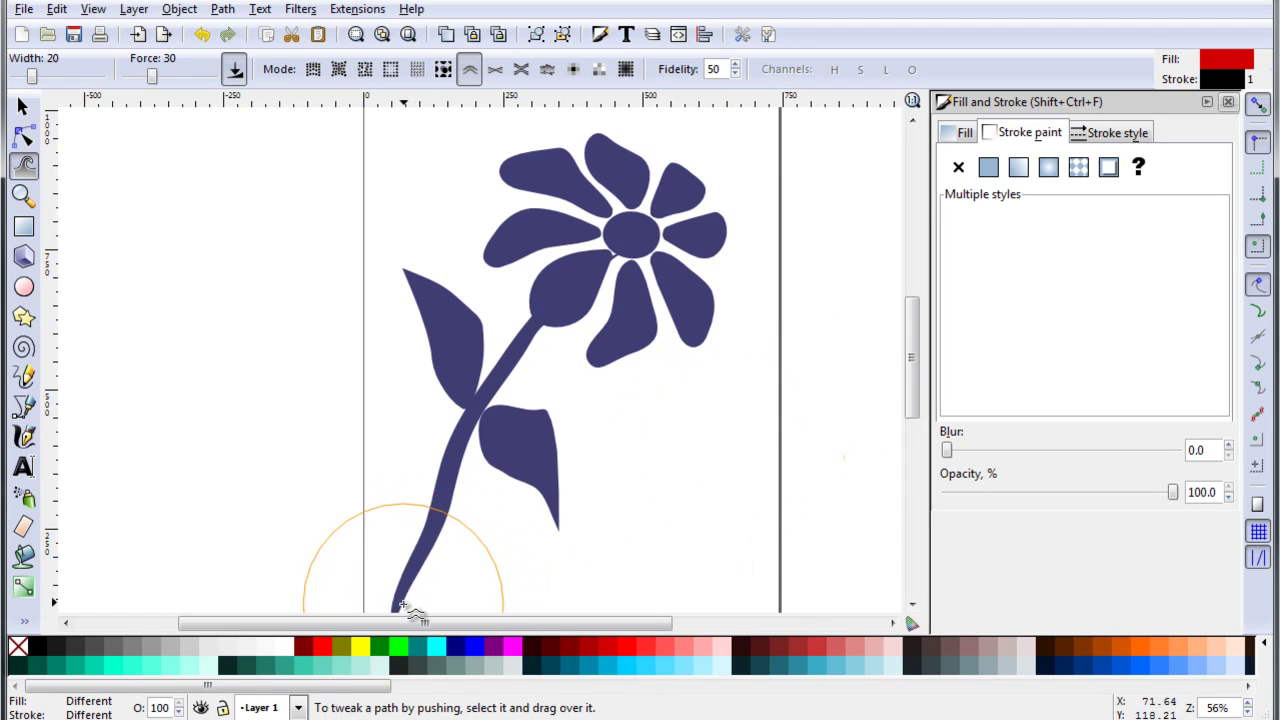
pyautogui.scroll(-2, 634, 531)
pyautogui.hotkey('shift', 's')
pyautogui.scroll(1, 626, 525)
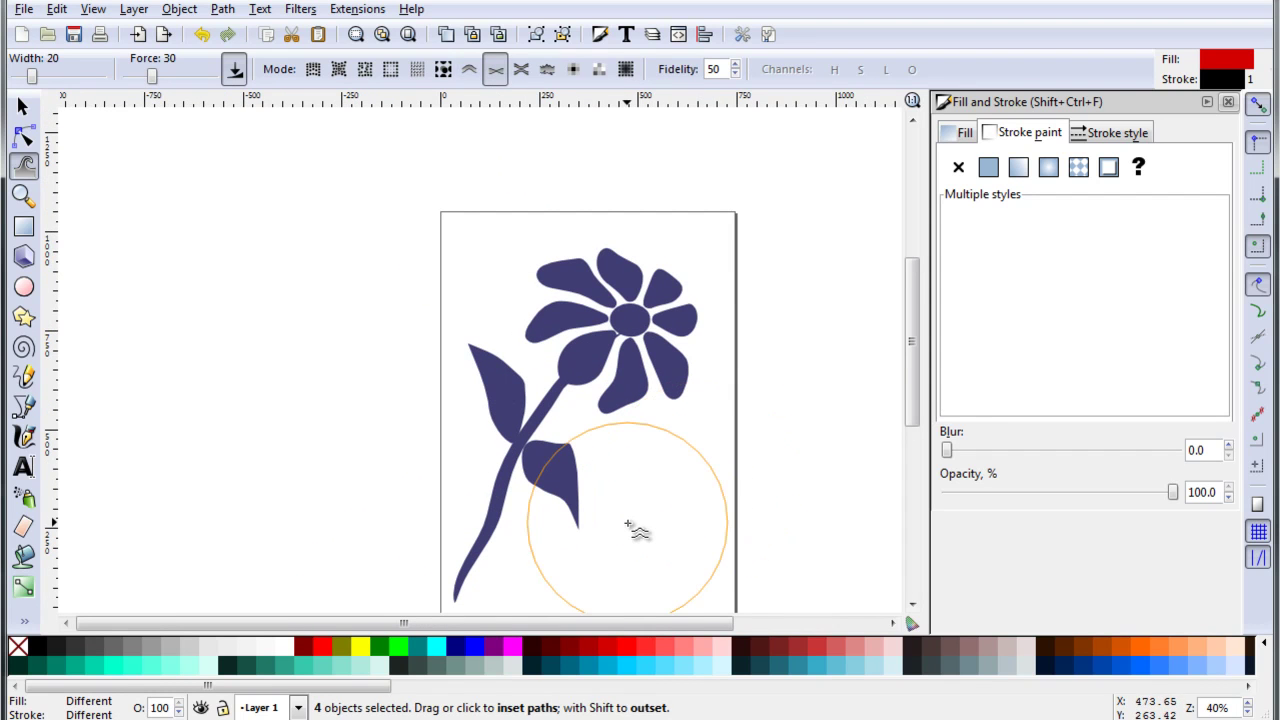
pyautogui.hotkey('shift', 'p')
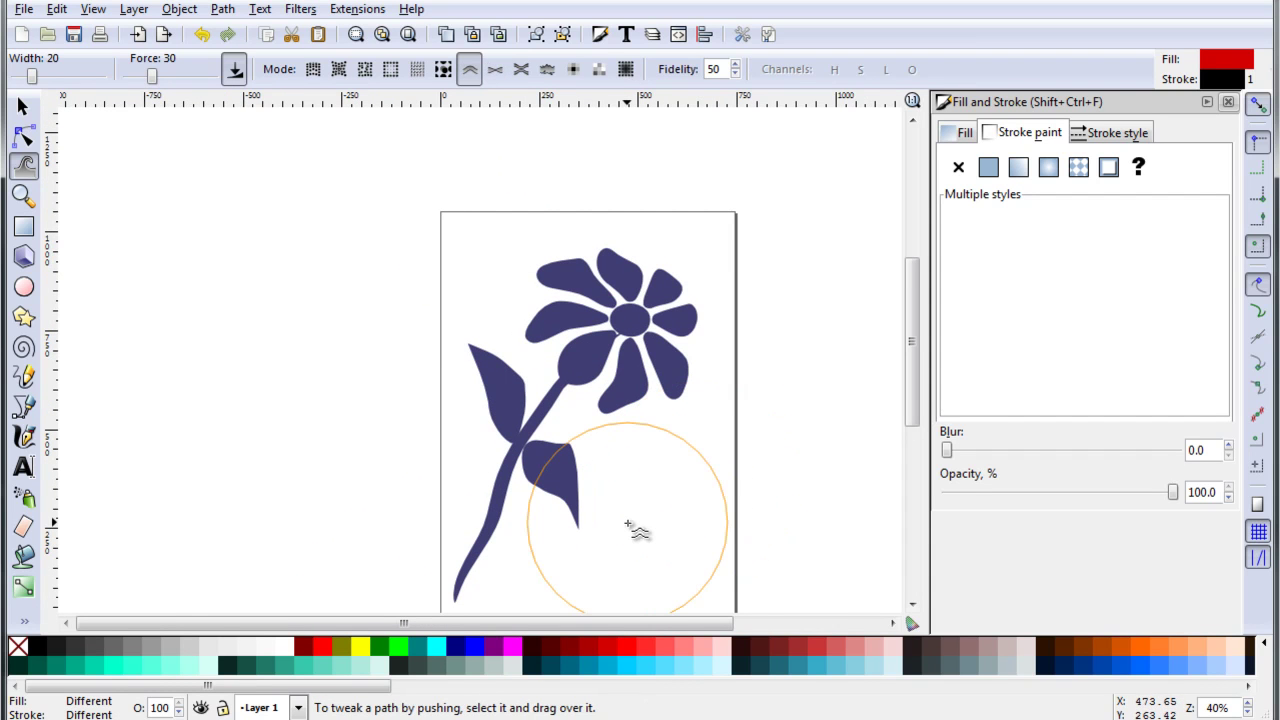
pyautogui.press('s')
pyautogui.press('5')
pyautogui.press('Escape')
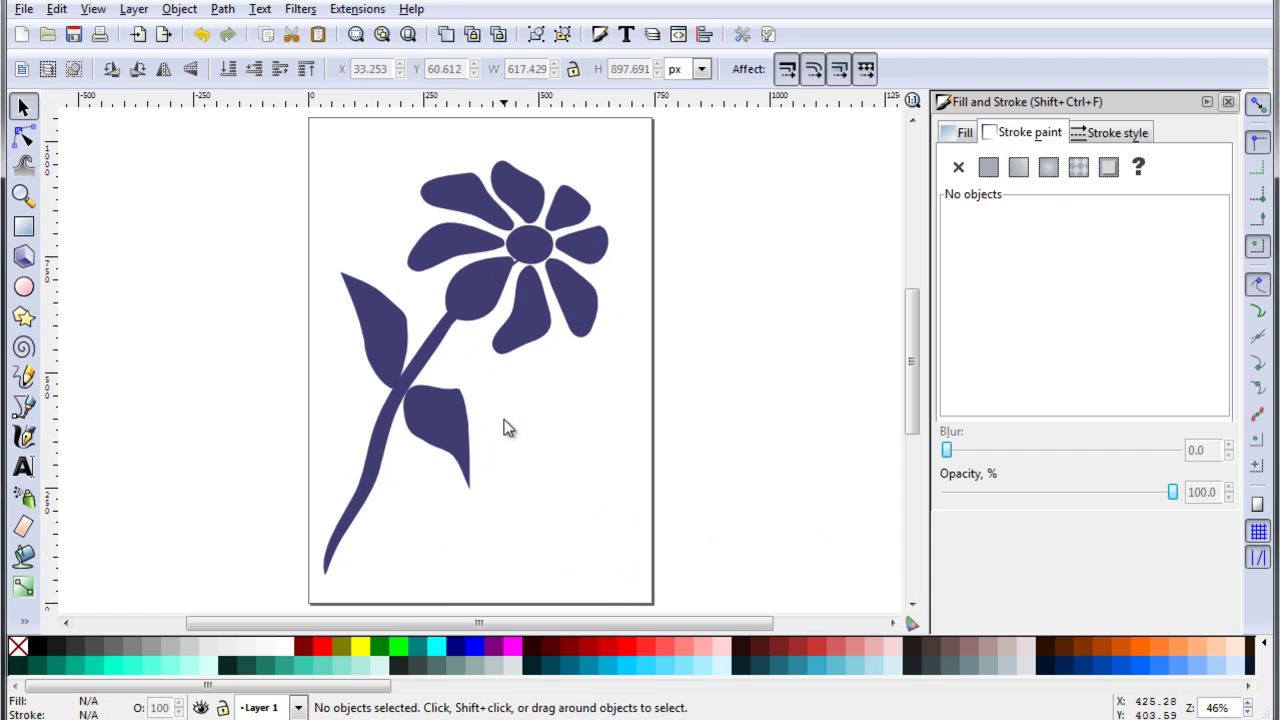